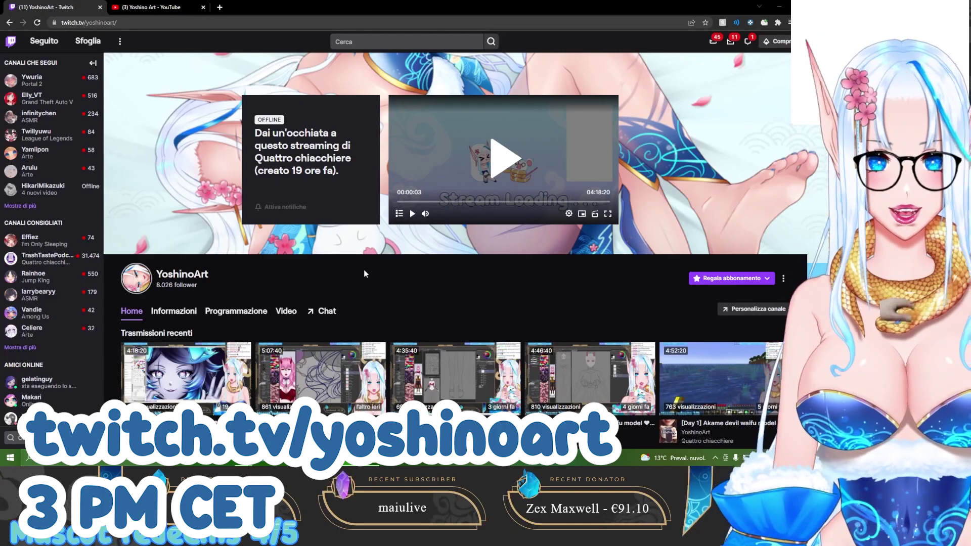
Switch to the YouTube channel page and look through its HOW TO: Live2D tutorial playlist
click(147, 7)
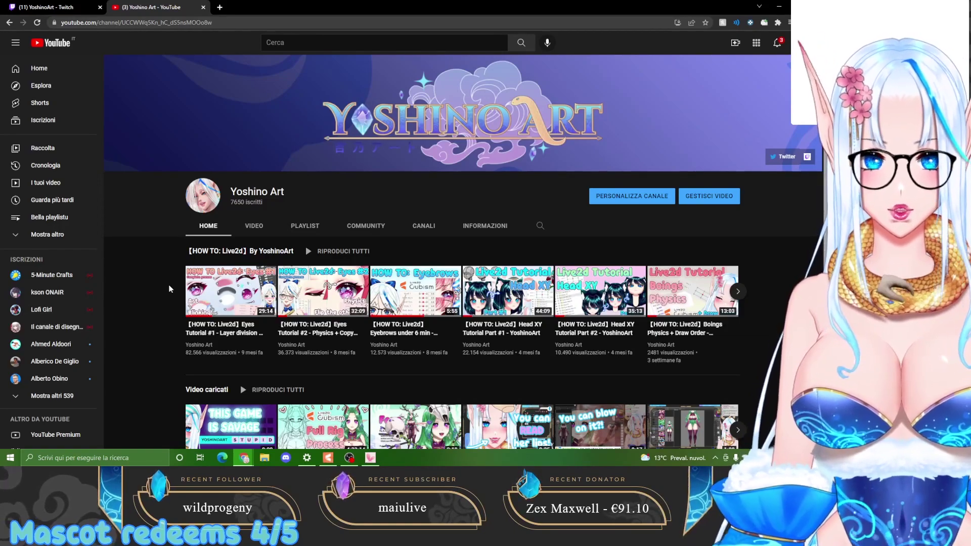
mouse_move(205, 296)
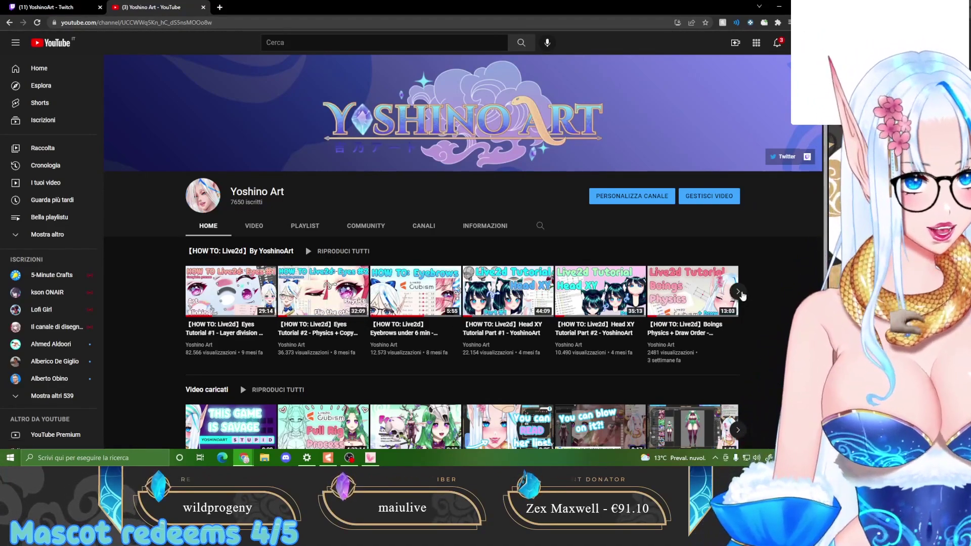
click(739, 294)
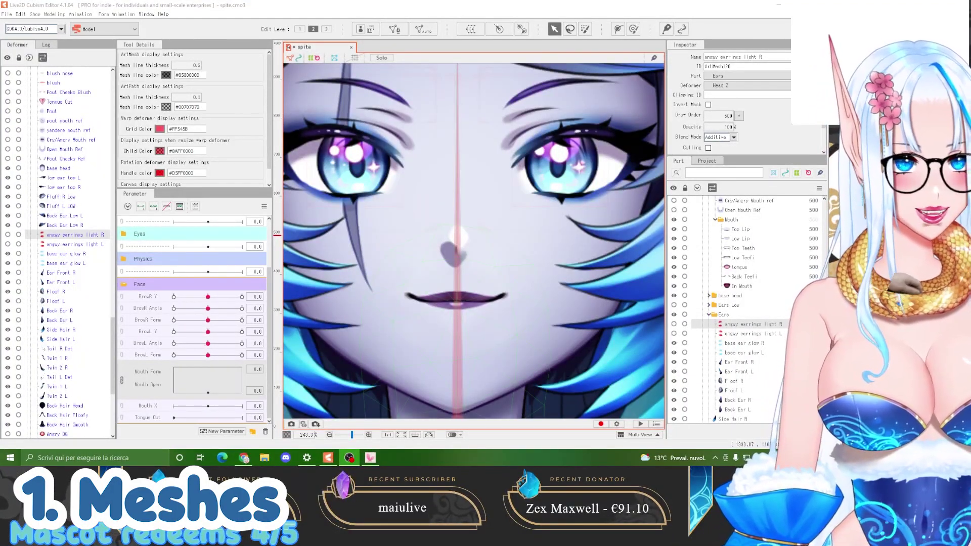
Create a warp deformer named Mouth as the parent of all mouth meshes from Top Lip to In Mouth
click(465, 308)
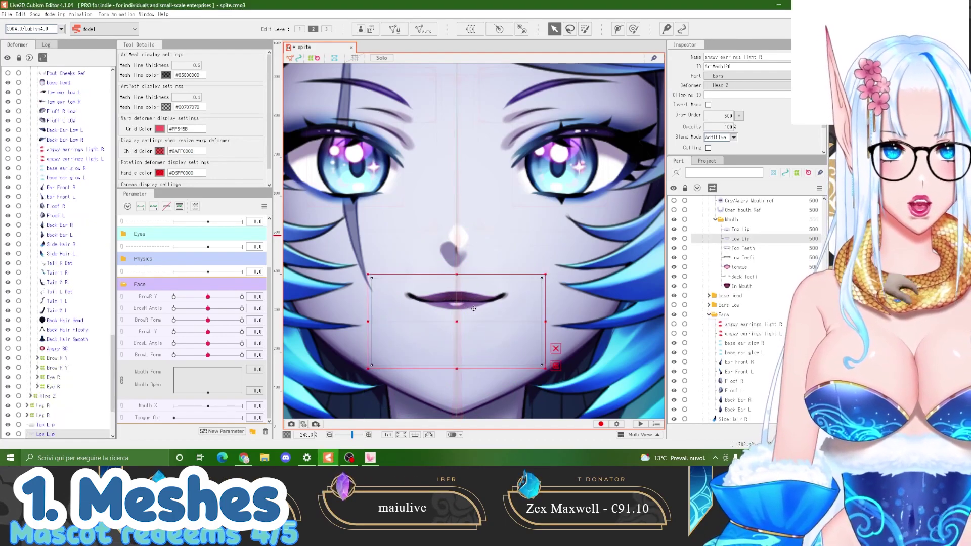
scroll(521, 311, down, 2)
scroll(521, 311, up, 2)
scroll(56, 349, down, 2)
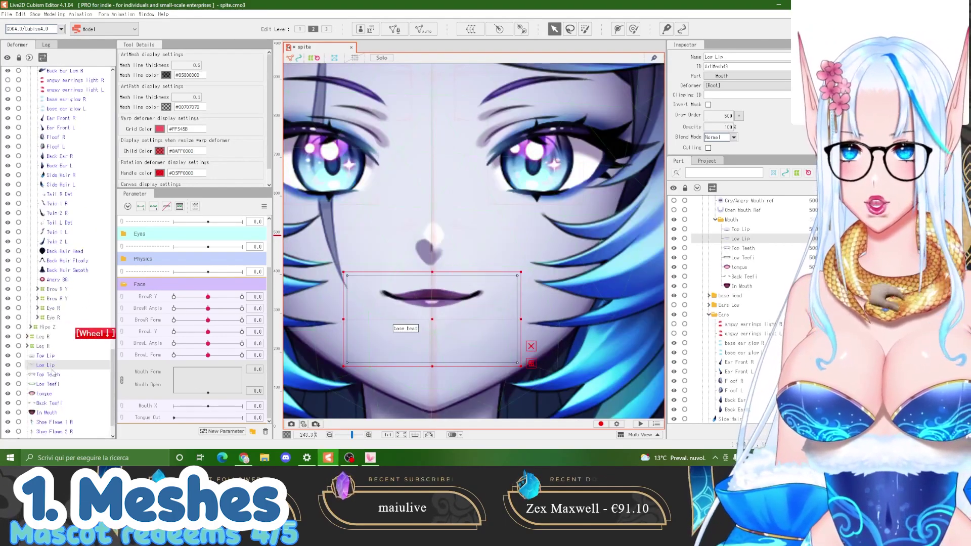
click(50, 357)
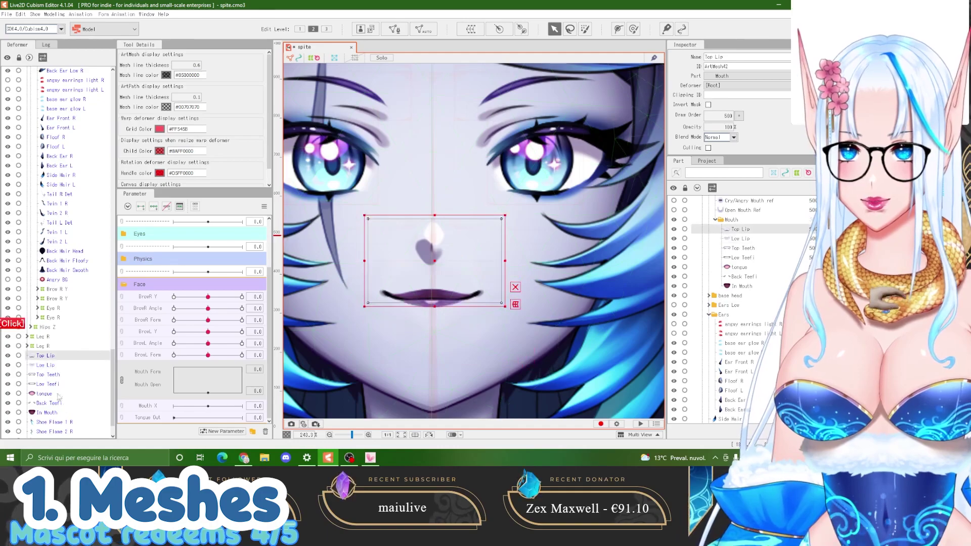
scroll(453, 327, down, 2)
scroll(453, 327, up, 2)
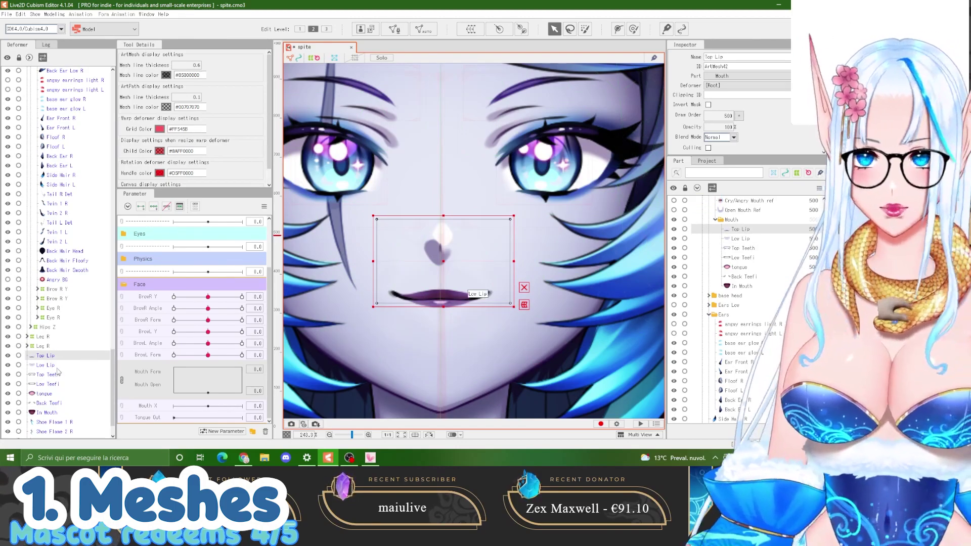
shift+click(52, 413)
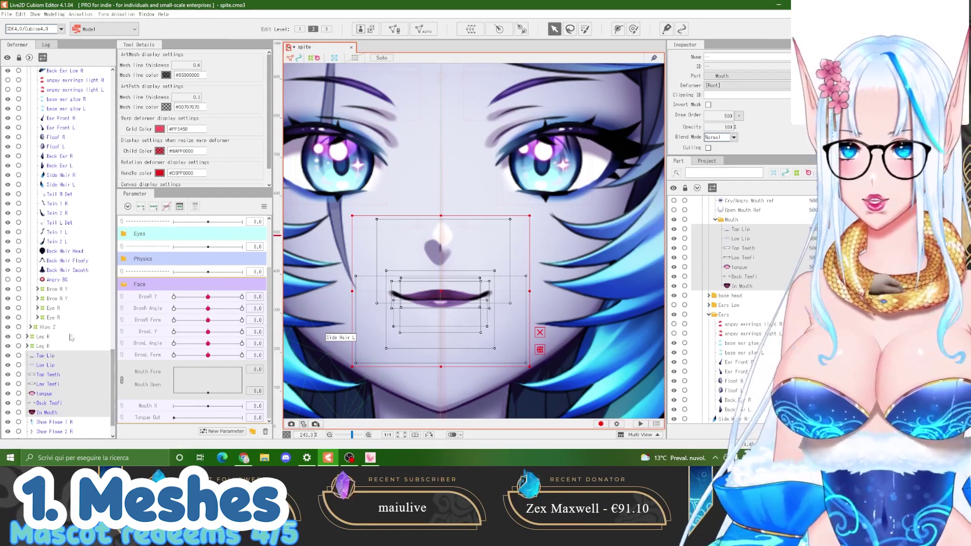
click(47, 356)
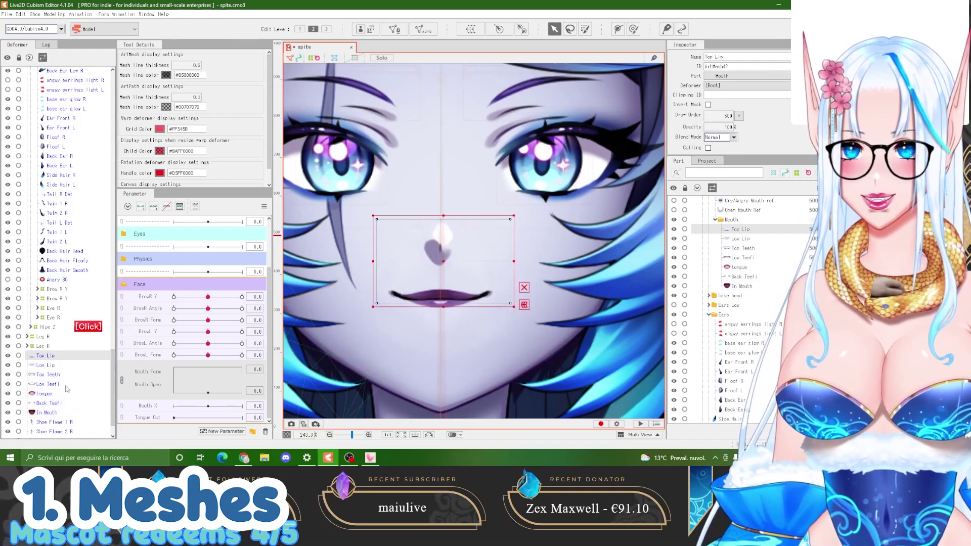
shift+click(55, 413)
click(470, 28)
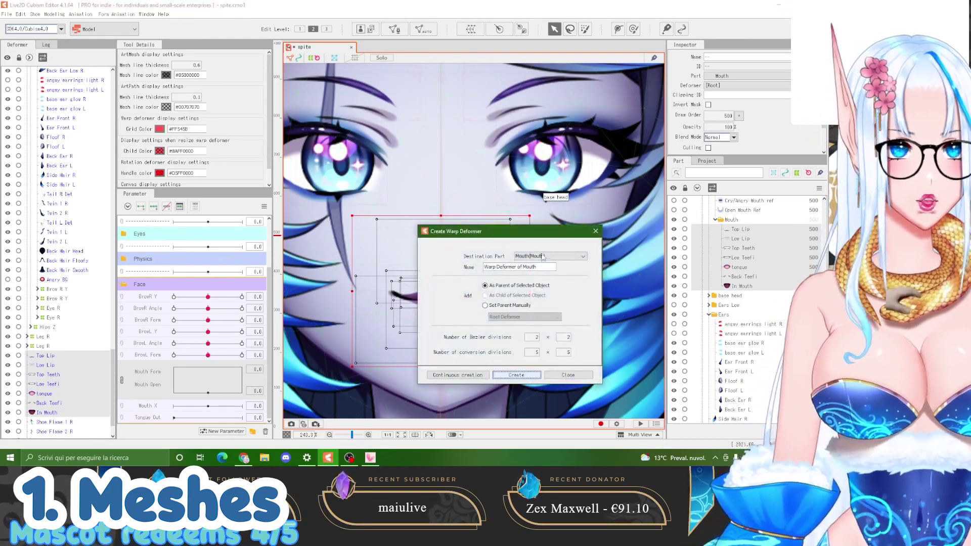
drag(524, 267, 328, 267)
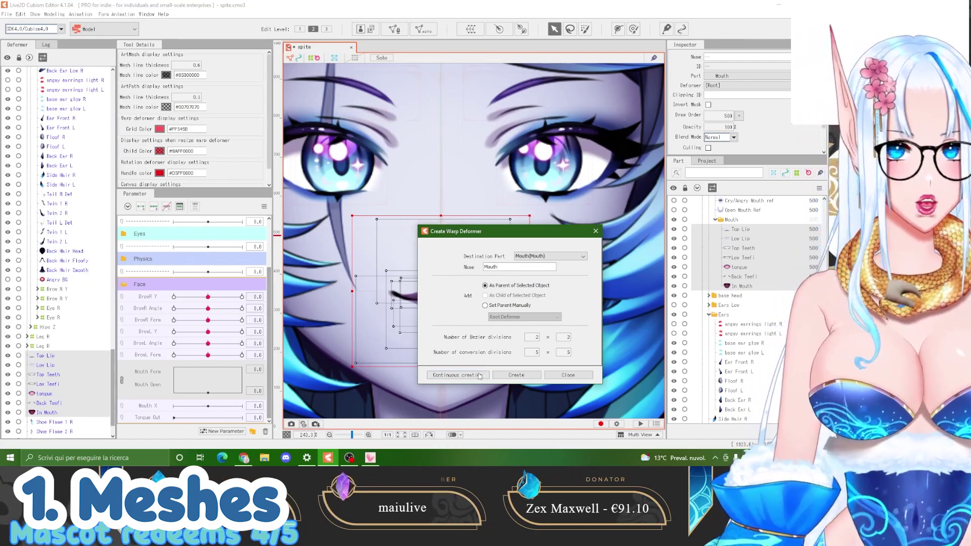
click(516, 375)
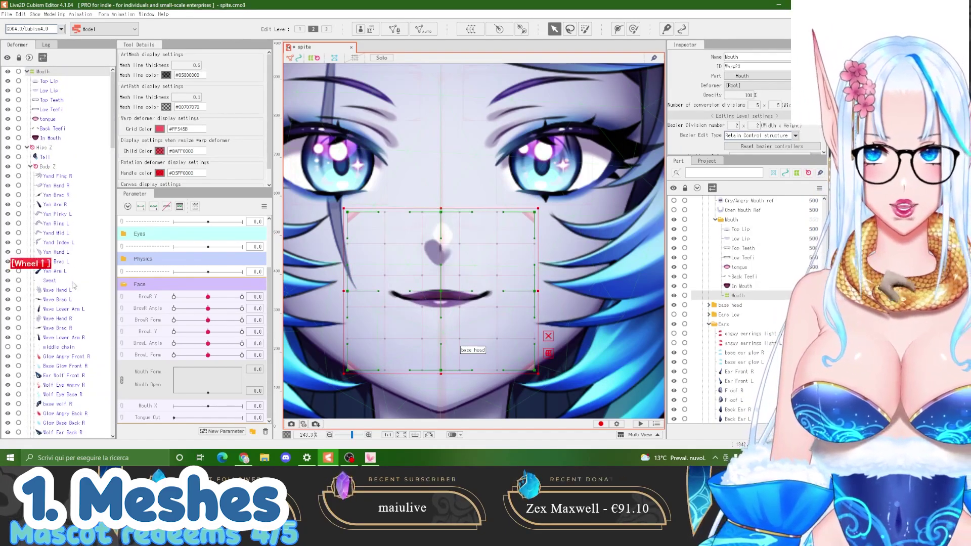
Test the Angle Z parameter to check whether the mouth follows the head tilt, and return it to 0
scroll(442, 275, down, 5)
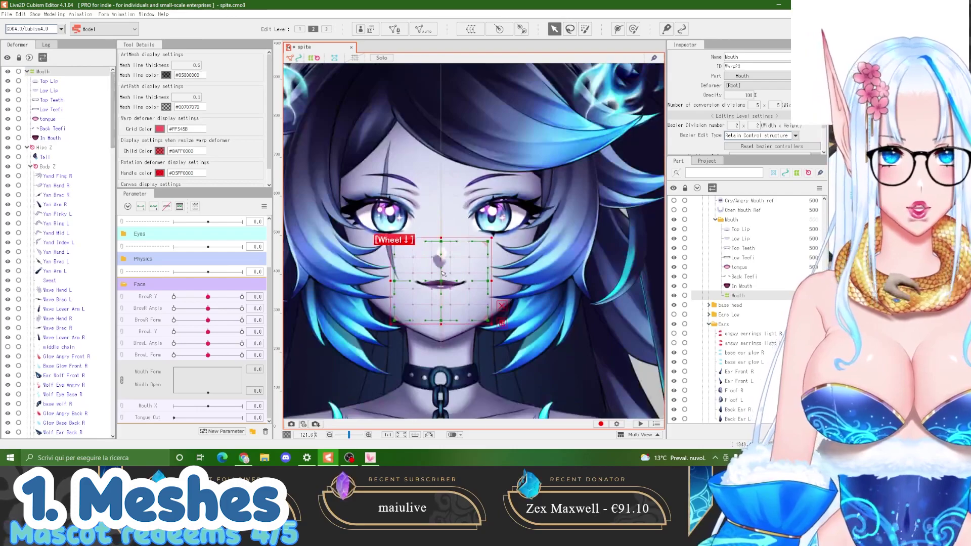
scroll(443, 275, down, 5)
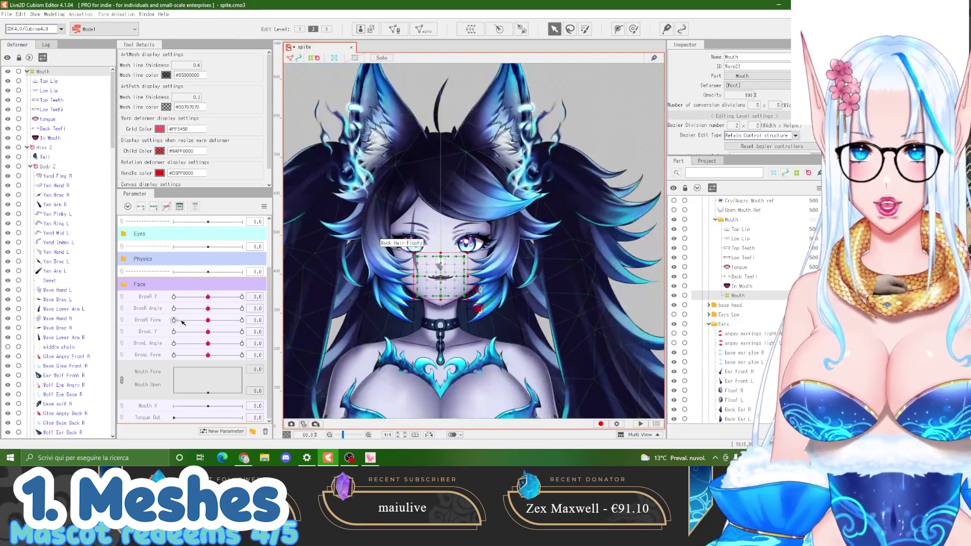
scroll(172, 324, up, 3)
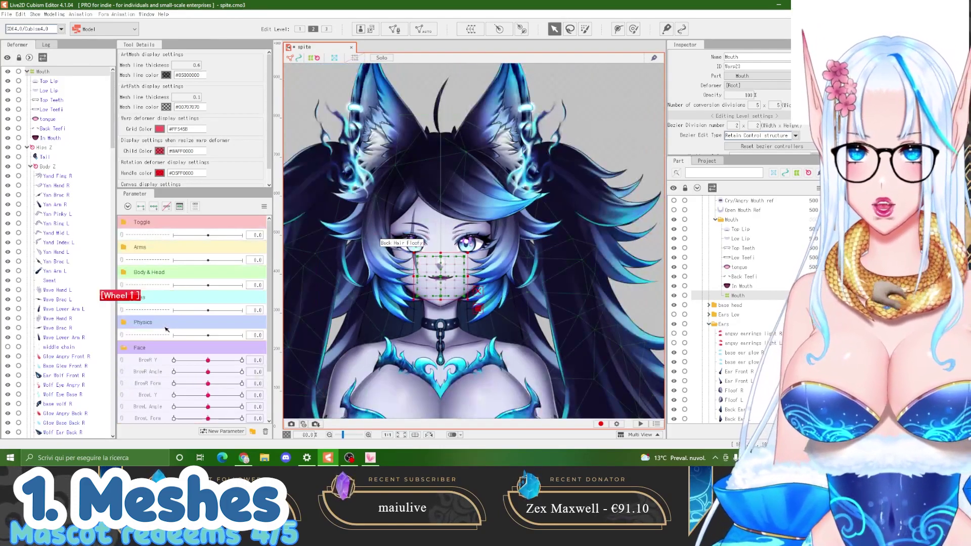
click(128, 276)
drag(190, 406, 165, 399)
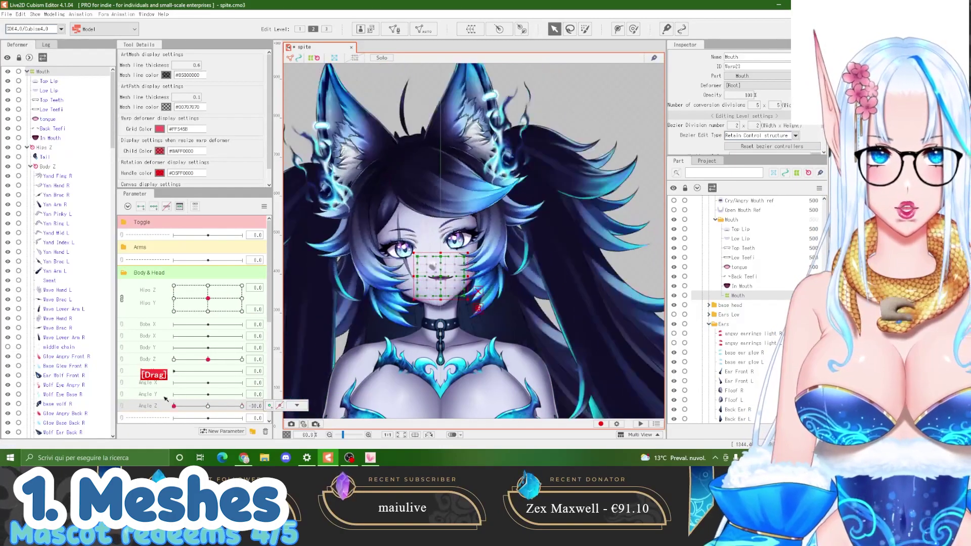
click(207, 405)
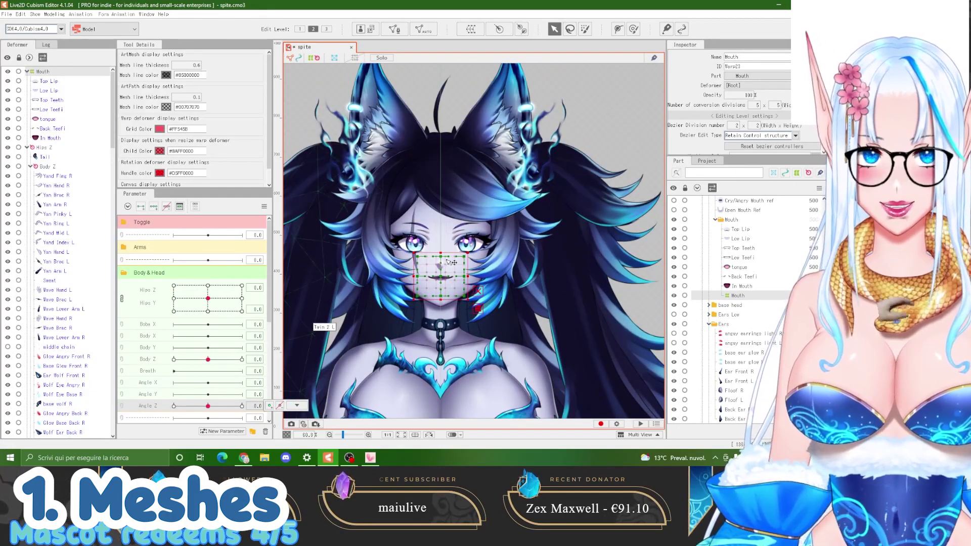
scroll(452, 262, up, 2)
drag(208, 406, 176, 407)
click(207, 406)
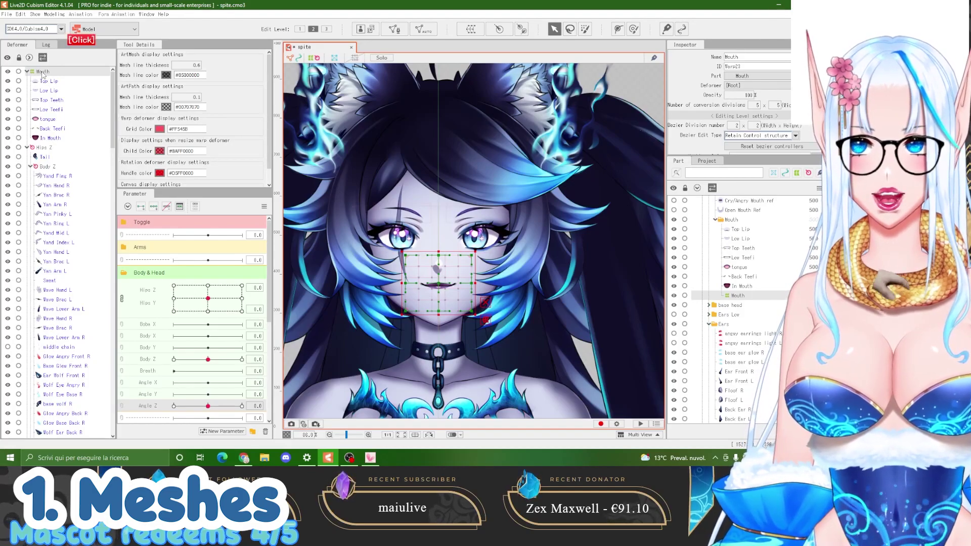
Move the Mouth deformer inside the Head Z deformer and check it by tilting the head with Angle Z
scroll(66, 204, down, 4)
scroll(65, 205, down, 12)
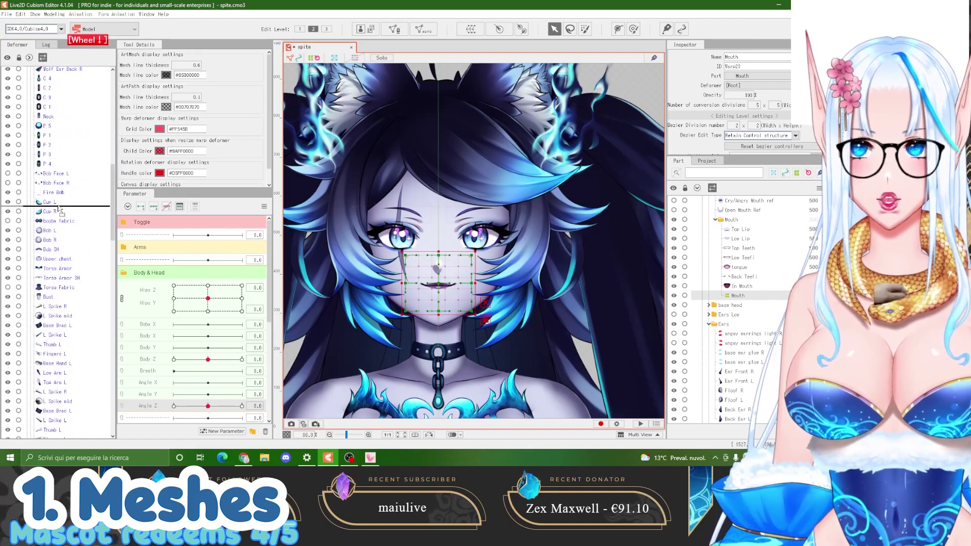
scroll(60, 209, down, 8)
drag(62, 225, 54, 242)
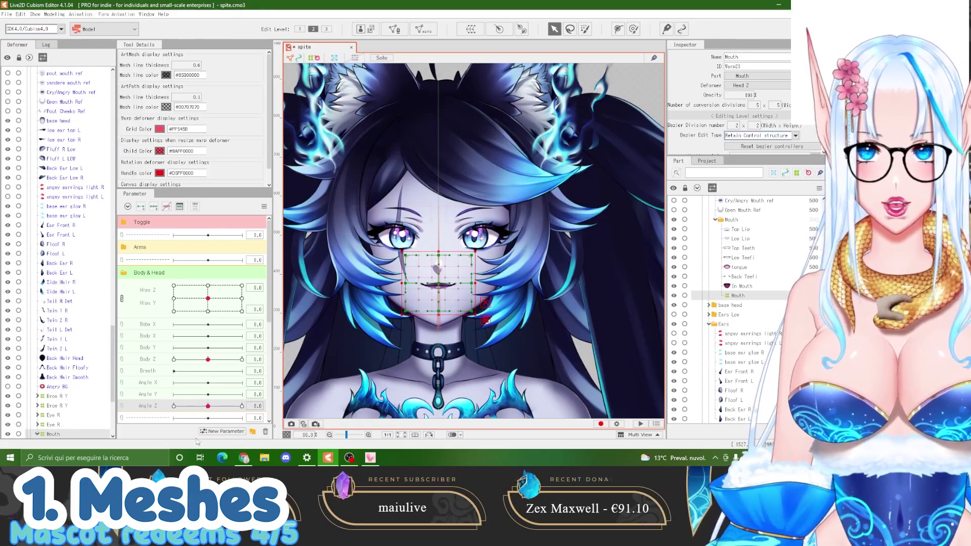
drag(208, 406, 241, 408)
right_click(209, 407)
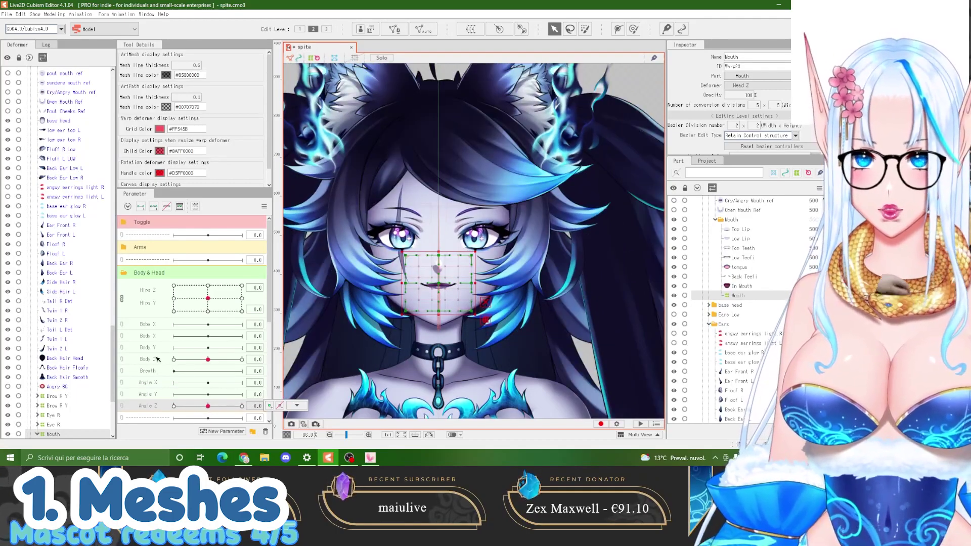
Select the Top Lip mesh inside the Mouth deformer and open it for mesh editing
scroll(152, 314, down, 5)
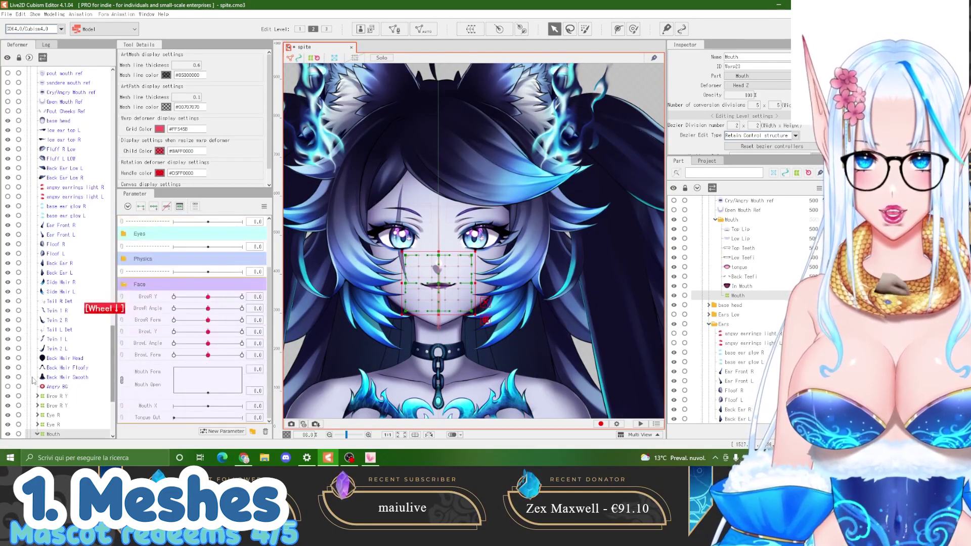
scroll(33, 381, down, 4)
click(53, 340)
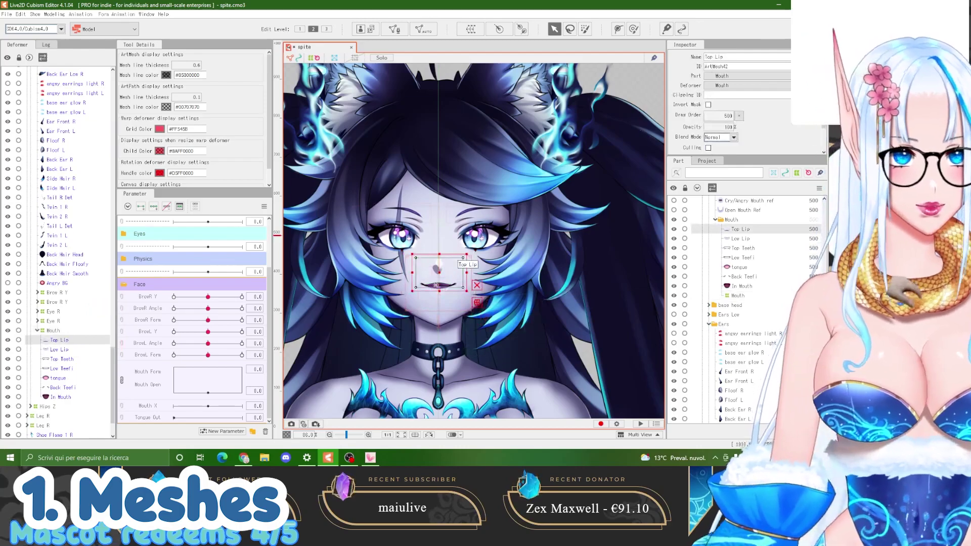
scroll(436, 285, up, 5)
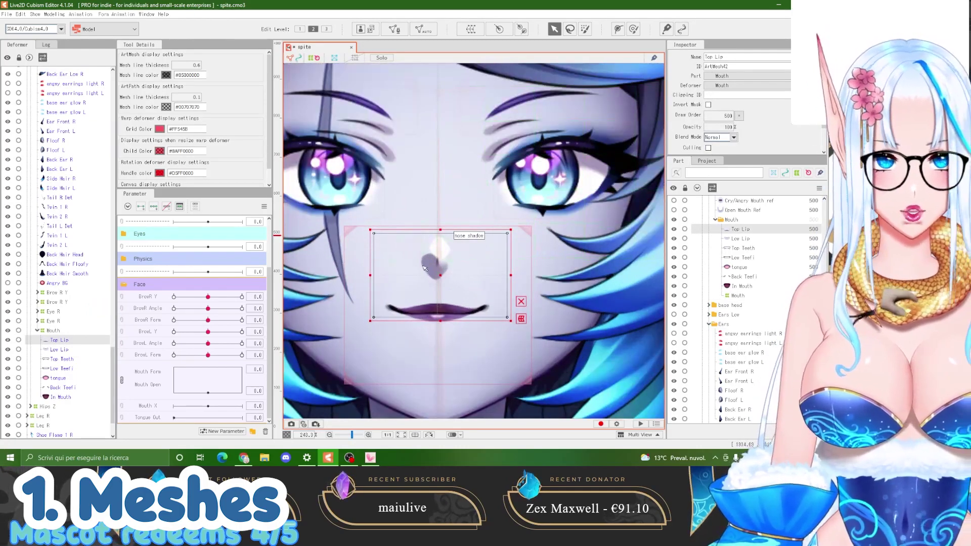
scroll(425, 268, up, 2)
click(62, 349)
click(60, 341)
click(60, 349)
click(58, 341)
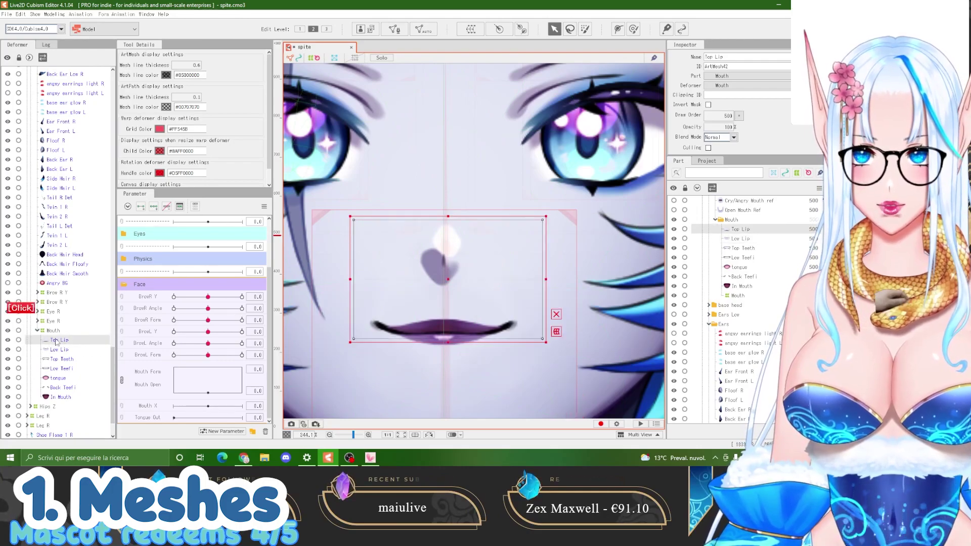
click(394, 29)
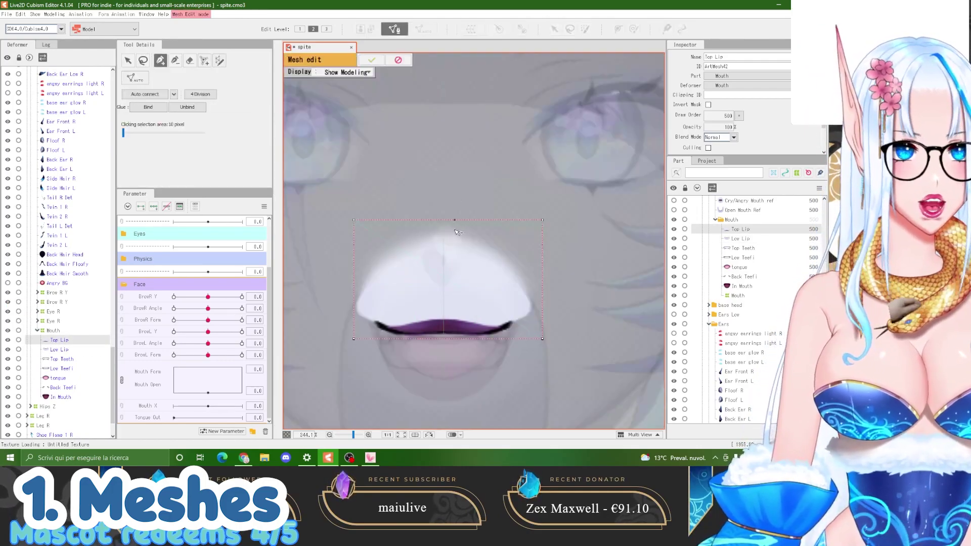
Erase the entire existing mesh of the Top Lip, including its corner vertices
click(189, 61)
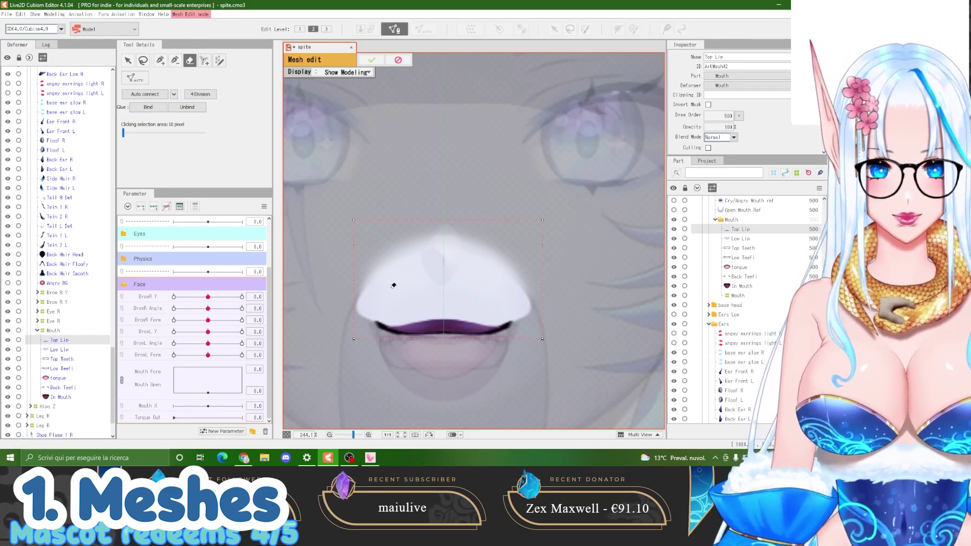
scroll(388, 288, down, 3)
mouse_move(570, 188)
mouse_down()
mouse_move(535, 177)
mouse_move(437, 204)
mouse_up()
drag(494, 193, 342, 212)
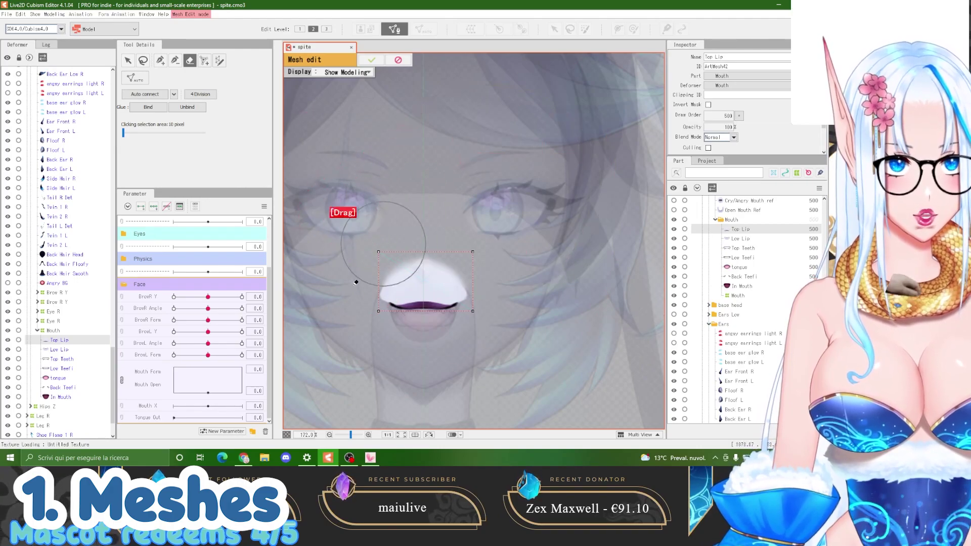
scroll(411, 301, up, 5)
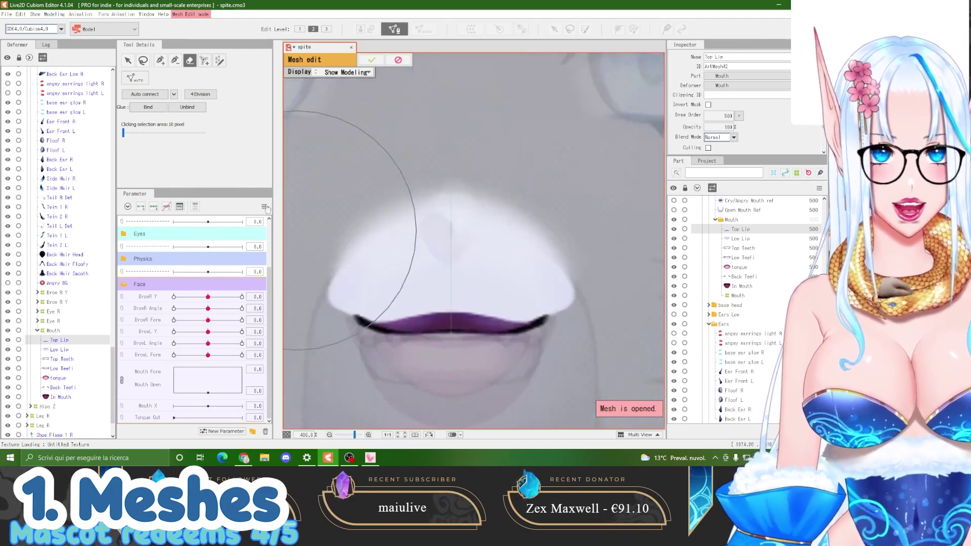
Draw a five-point mesh-mapping stroke along the dark upper lip line from one mouth corner to the other
click(219, 60)
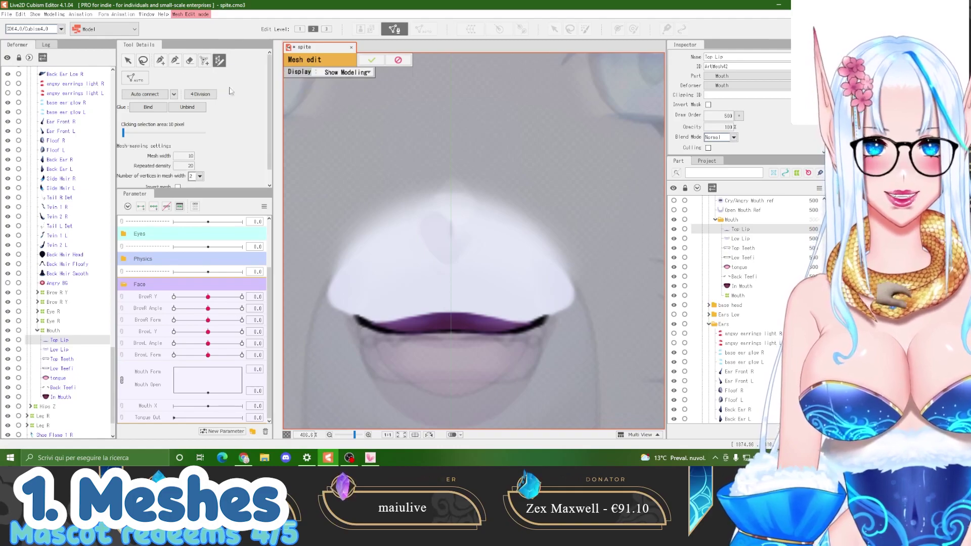
click(348, 311)
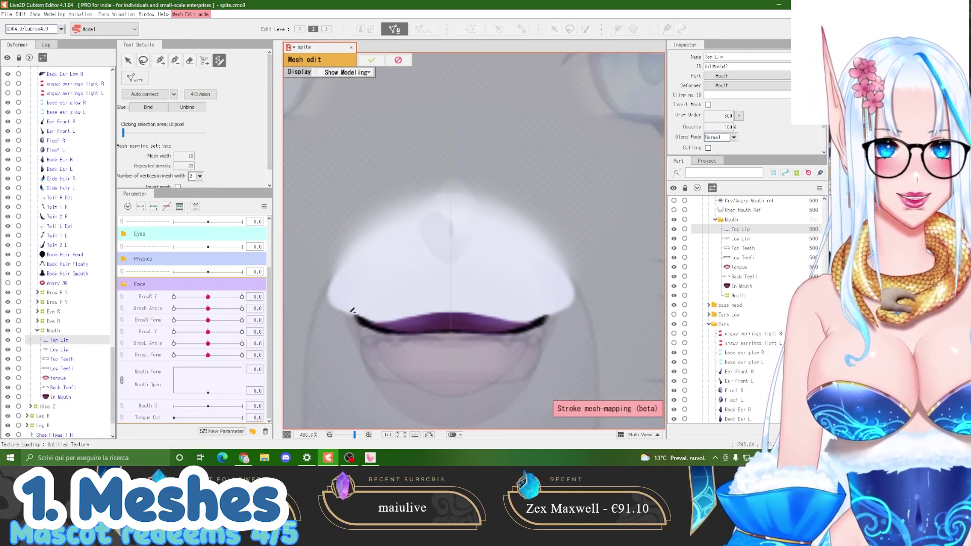
click(376, 327)
click(433, 334)
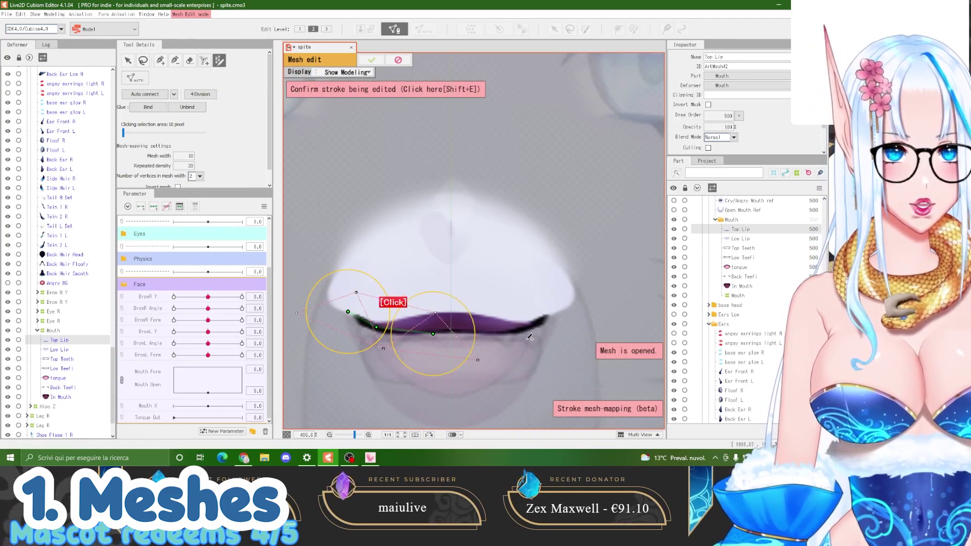
click(518, 334)
click(554, 314)
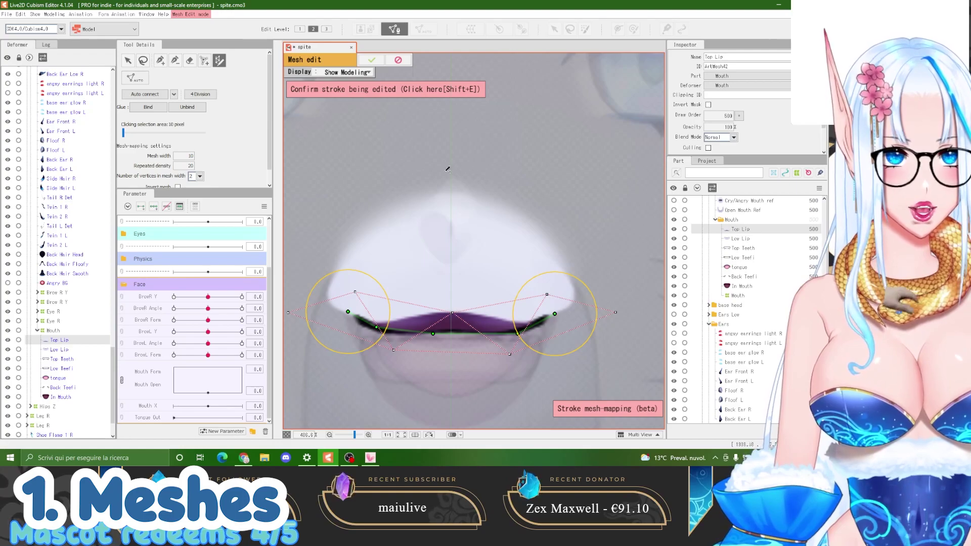
Set the stroke's vertices in mesh width to 3, mesh width to 5 and repeated density to 7
click(200, 176)
click(194, 200)
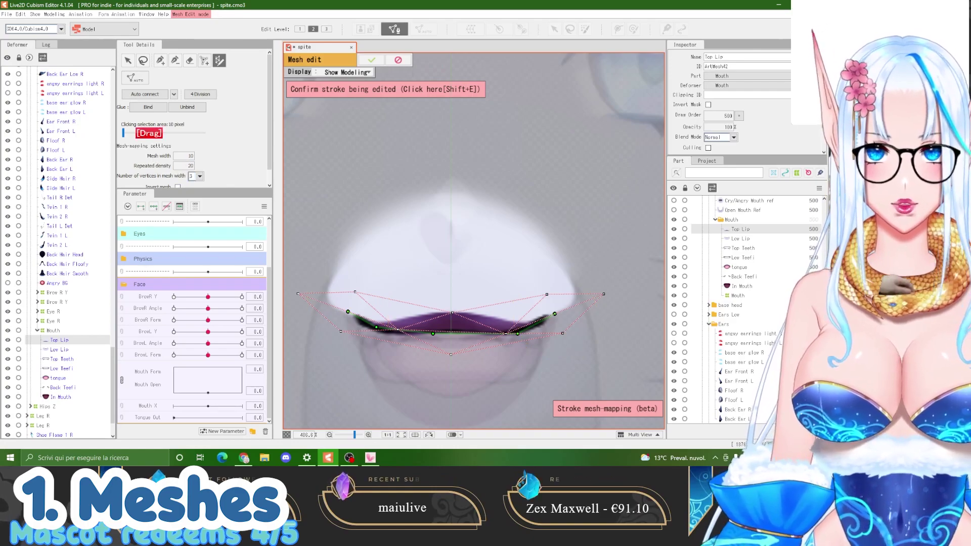
mouse_move(152, 166)
mouse_down()
mouse_move(142, 166)
mouse_move(148, 156)
mouse_up()
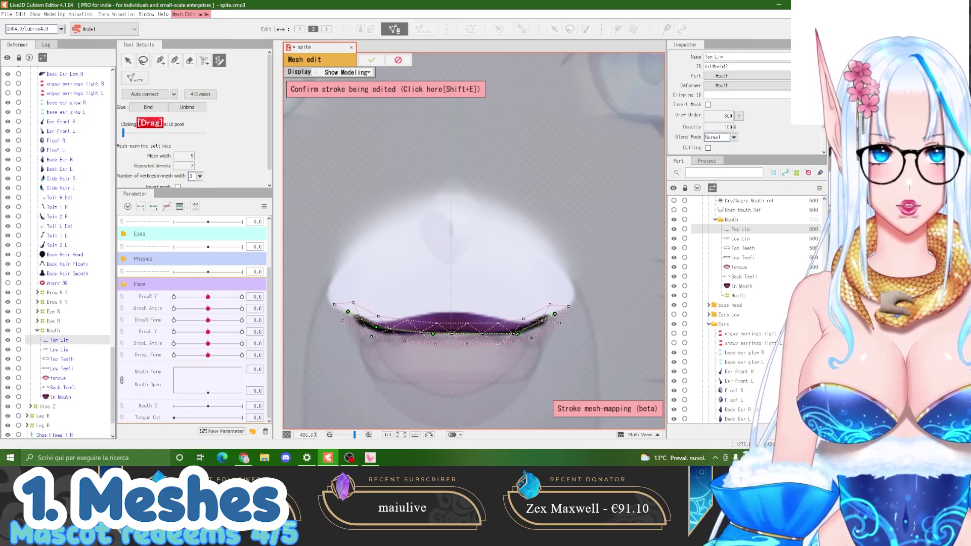
Align the upper lip stroke's points with the dark lip line and mouth corners, and confirm the stroke
scroll(364, 304, up, 2)
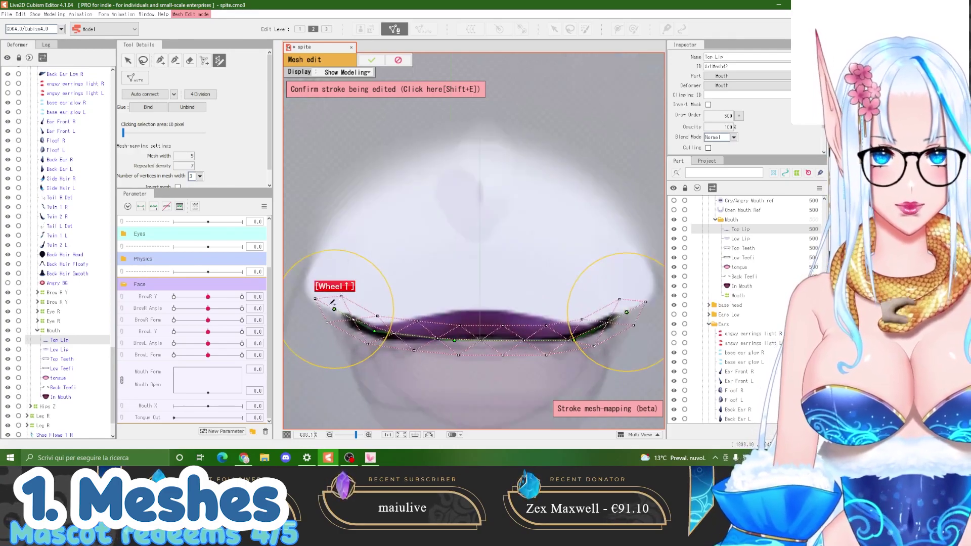
mouse_move(334, 309)
mouse_down()
mouse_move(384, 333)
mouse_move(574, 341)
mouse_up()
scroll(453, 308, down, 2)
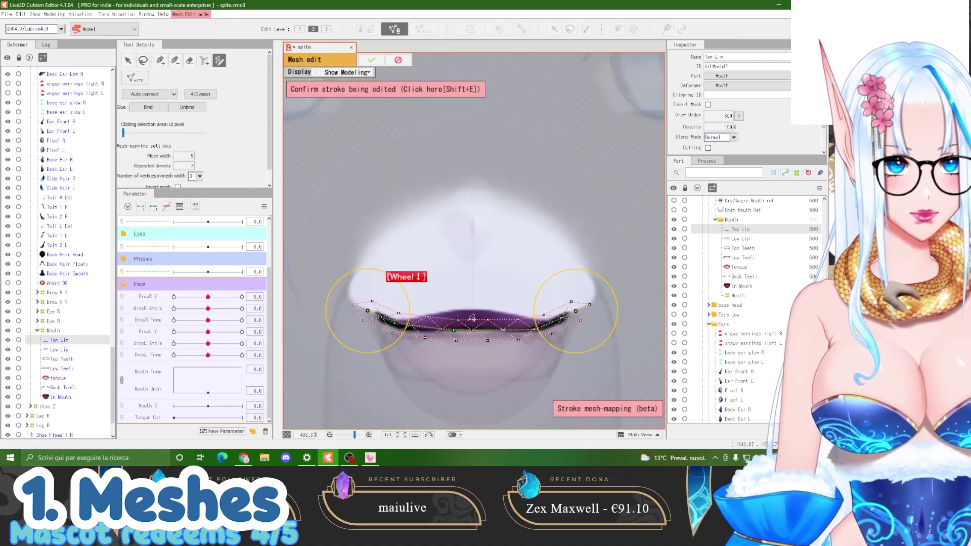
scroll(481, 334, up, 2)
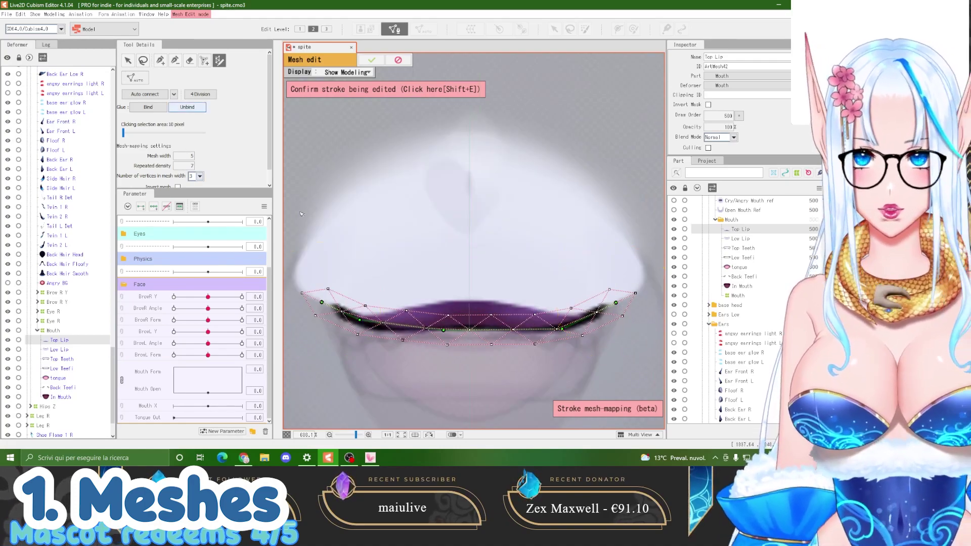
scroll(465, 335, down, 2)
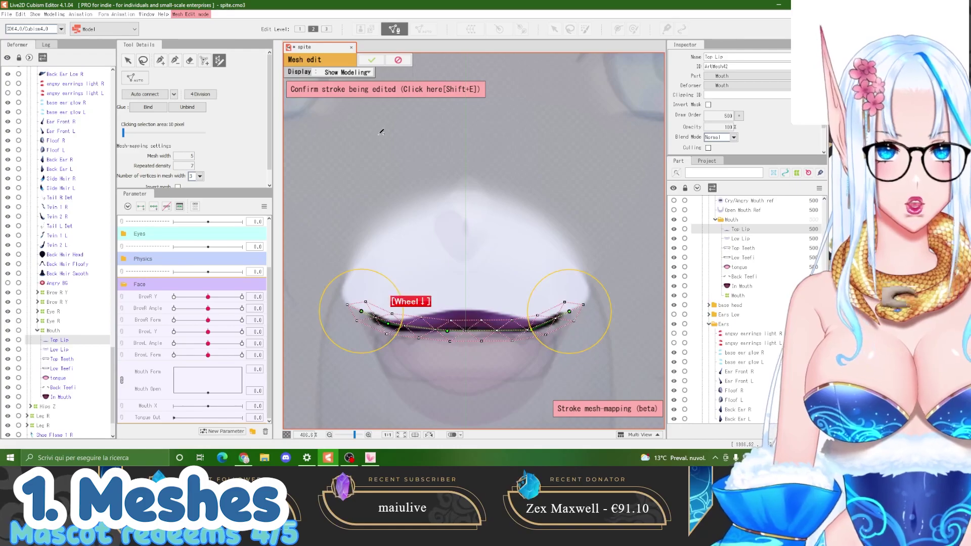
click(367, 91)
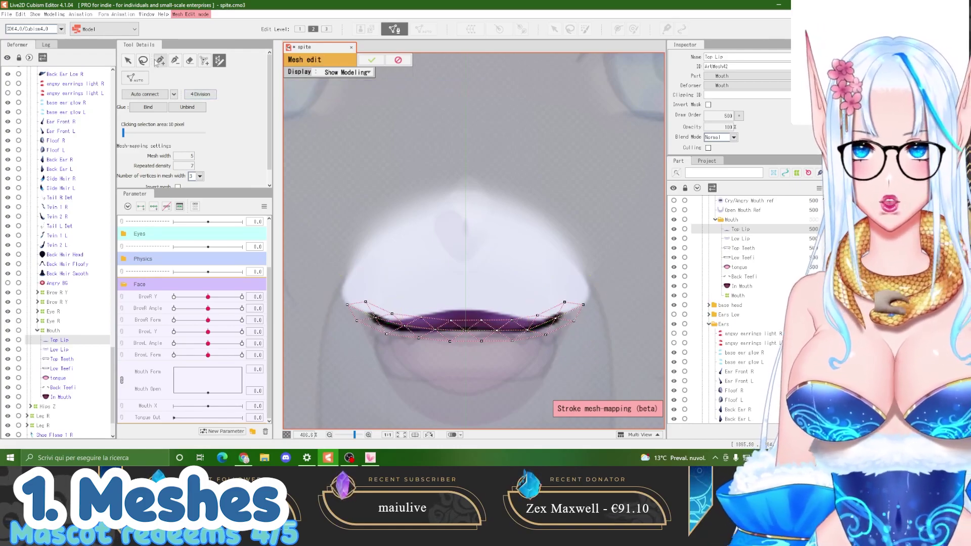
Adjust the Top Lip mesh's outer corner vertices and place outline vertices around the white skin area above the lip
click(160, 61)
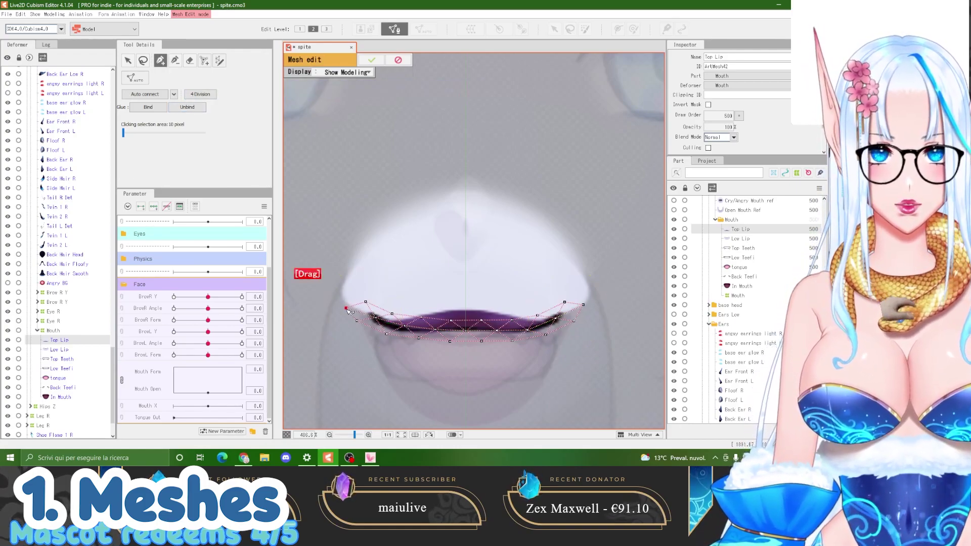
click(586, 308)
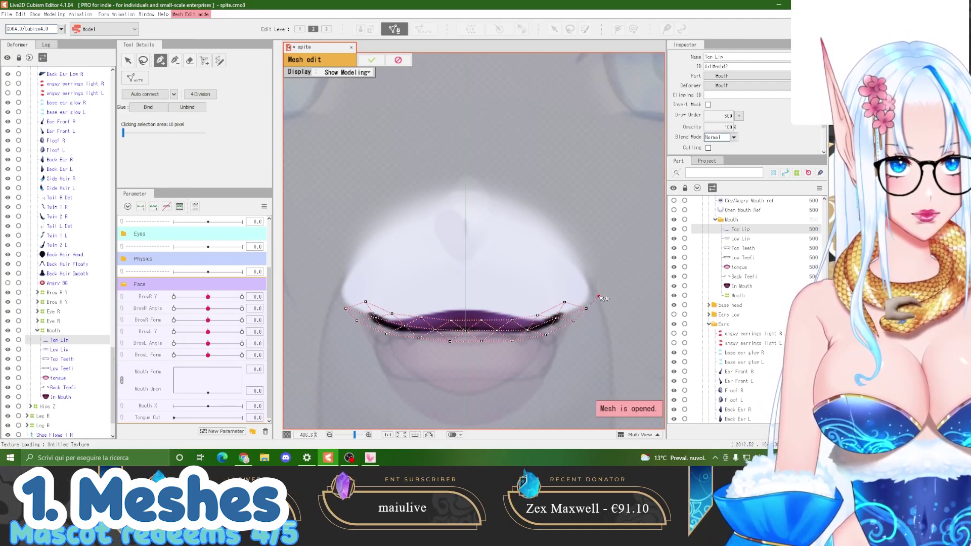
click(590, 239)
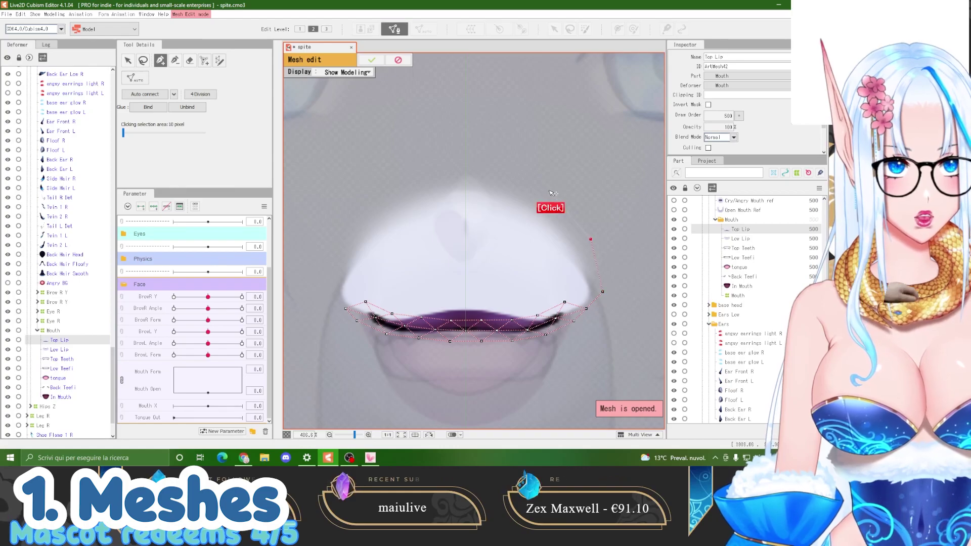
click(396, 182)
click(332, 235)
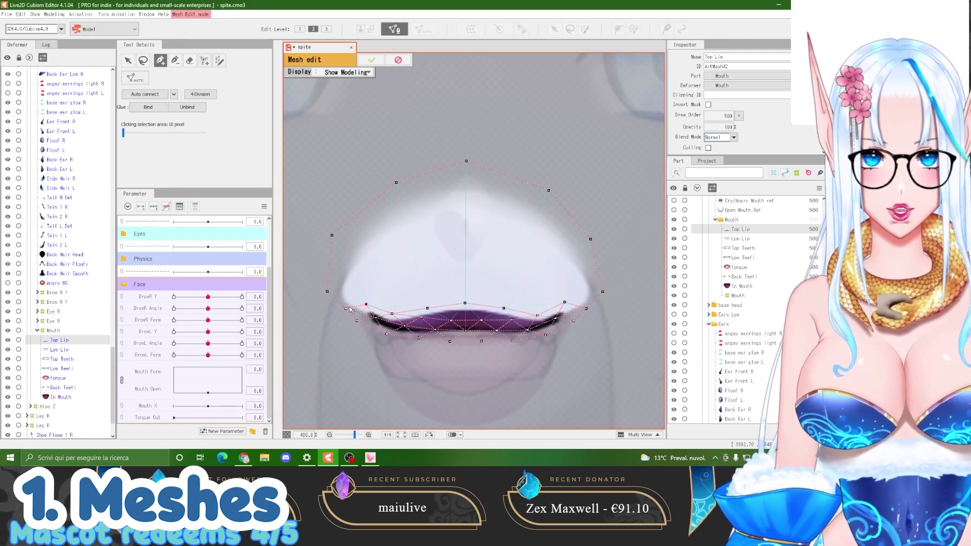
Add inner rows of vertices across the Top Lip's white skin area, linking opposite sides of the outline
click(327, 291)
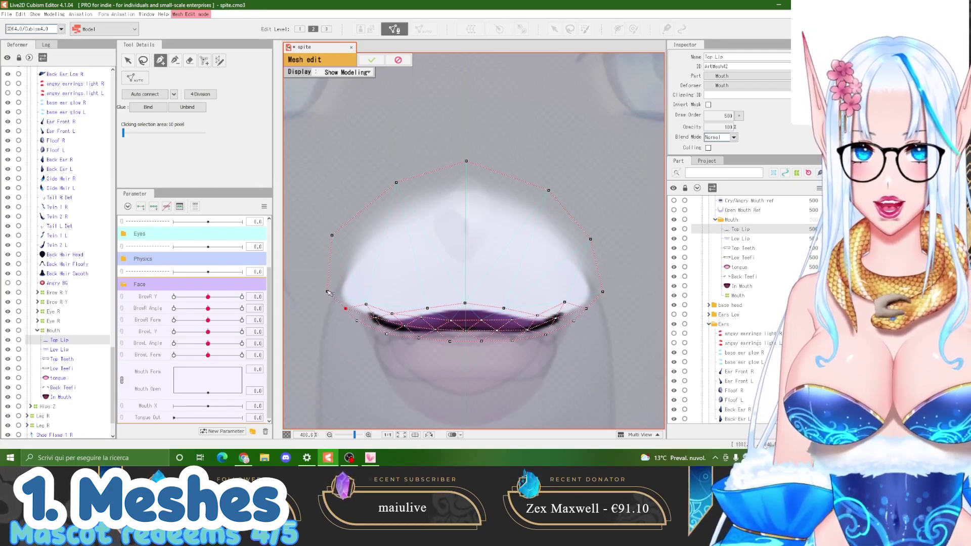
click(373, 271)
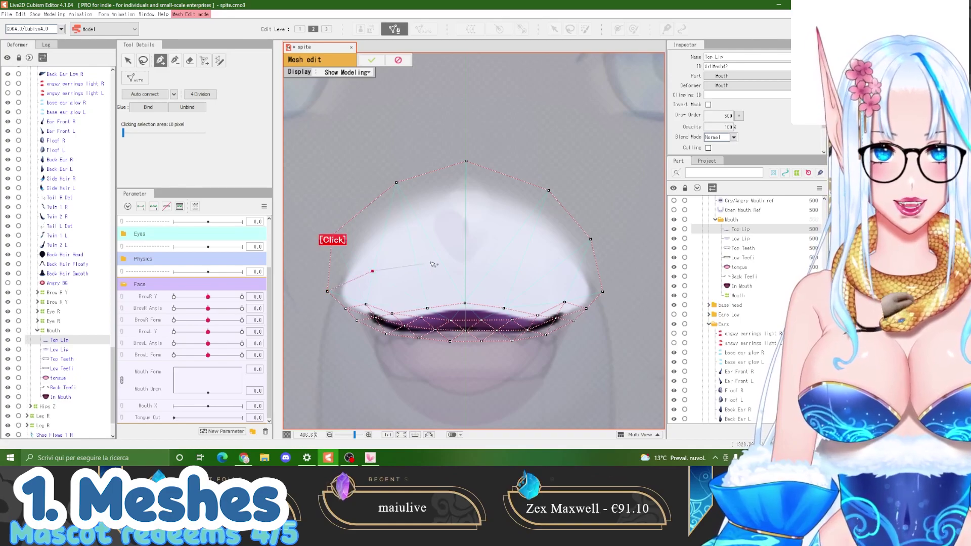
click(501, 261)
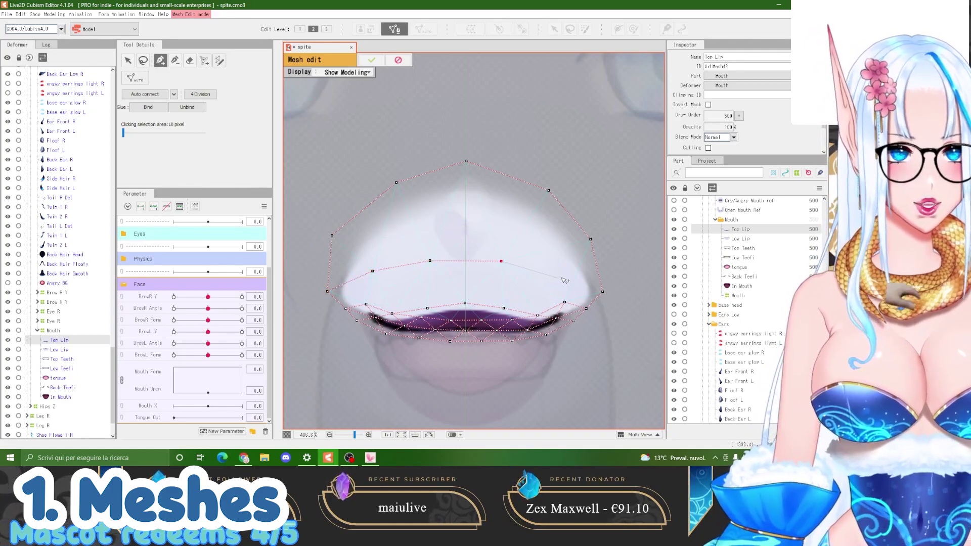
click(557, 274)
click(603, 292)
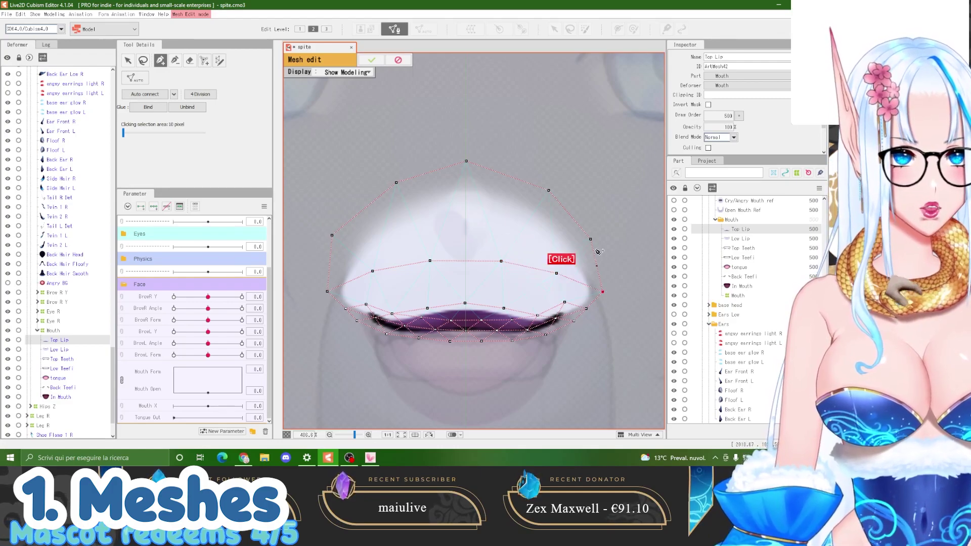
click(591, 239)
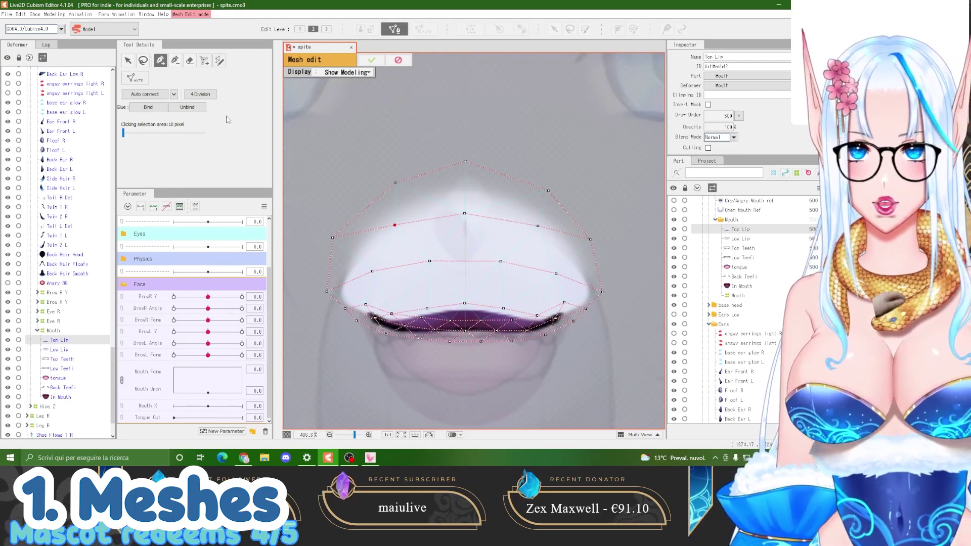
Subdivide the Top Lip mesh with 4 Division and apply the mesh edit
click(201, 94)
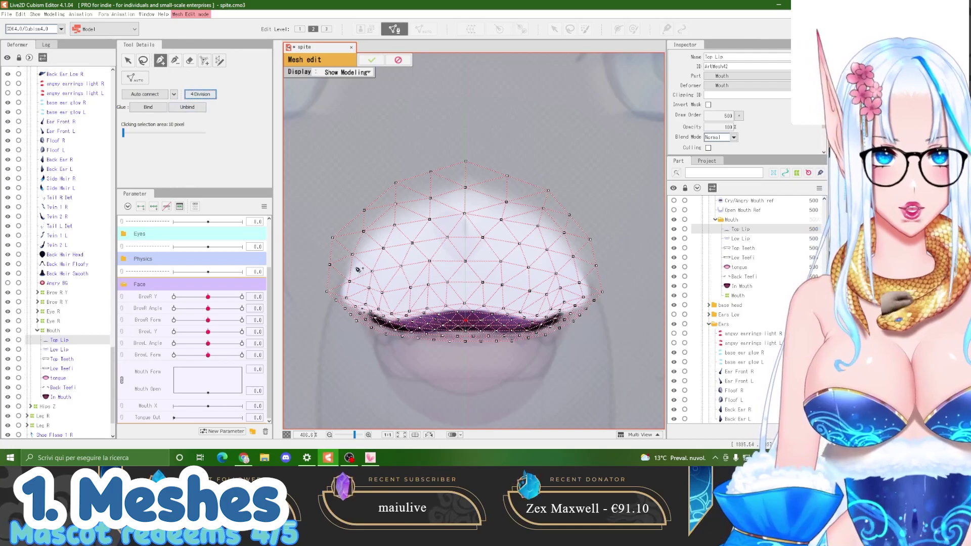
scroll(448, 342, down, 2)
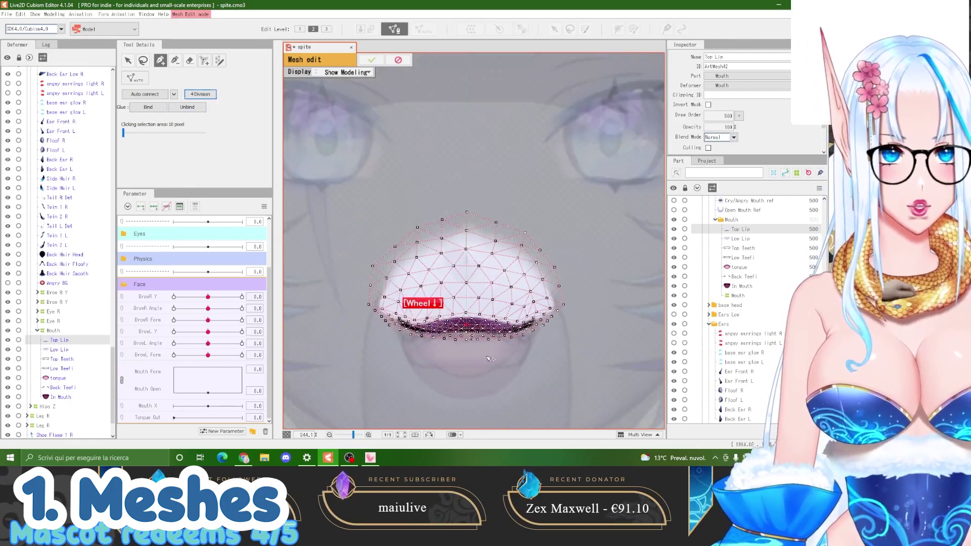
click(371, 60)
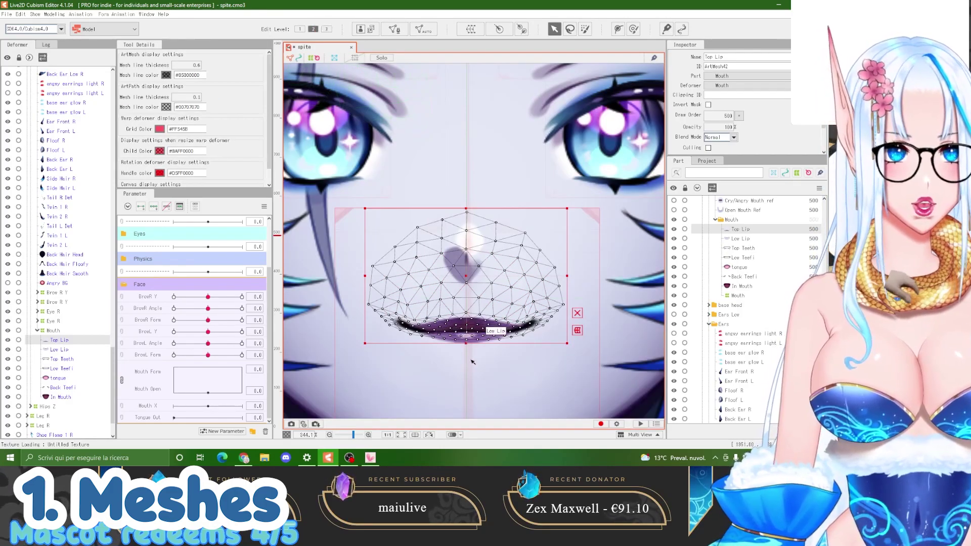
Open the Low Lip for mesh editing and erase its entire existing mesh
click(473, 334)
scroll(461, 100, up, 4)
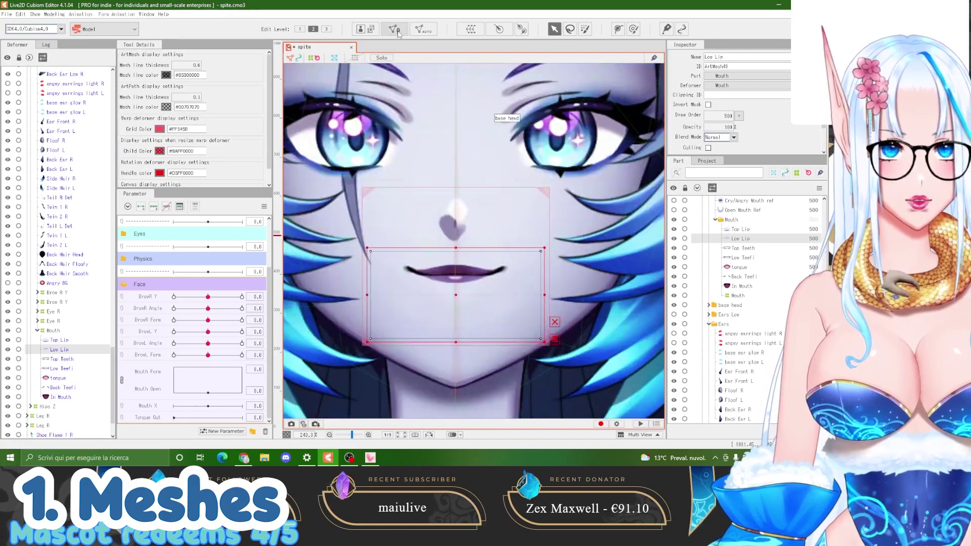
click(396, 30)
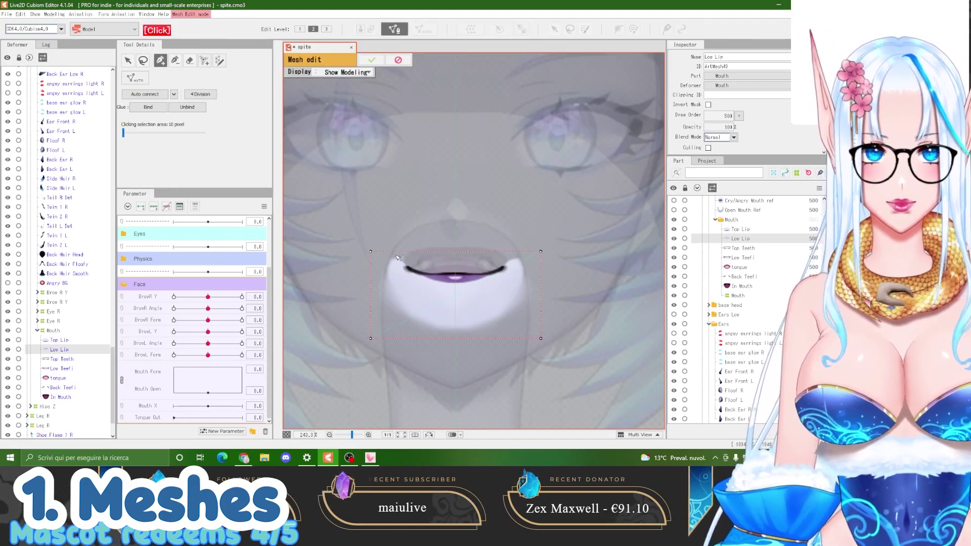
click(189, 60)
drag(393, 259, 450, 311)
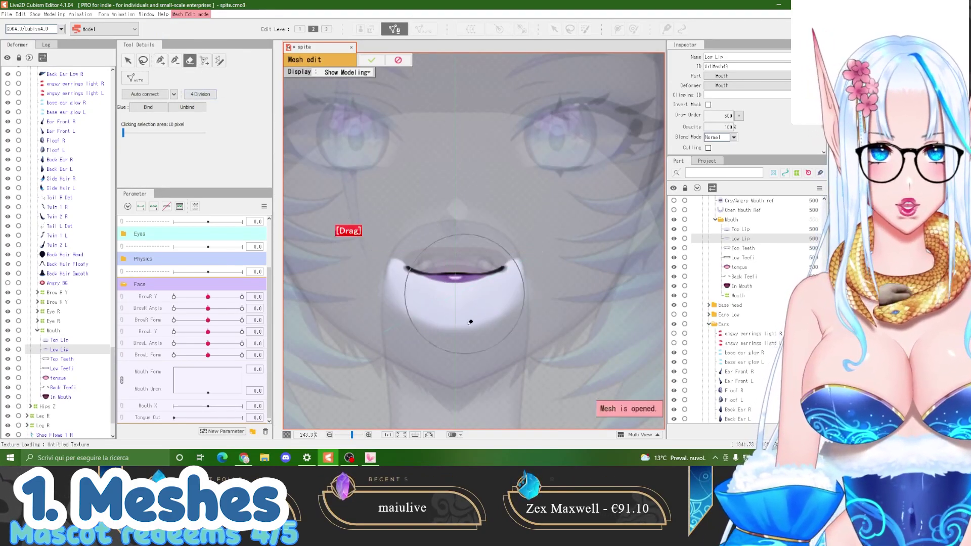
Draw a stroke mesh-mapping line along the Low Lip's dark line from one mouth corner to the other
scroll(456, 267, down, 4)
click(219, 60)
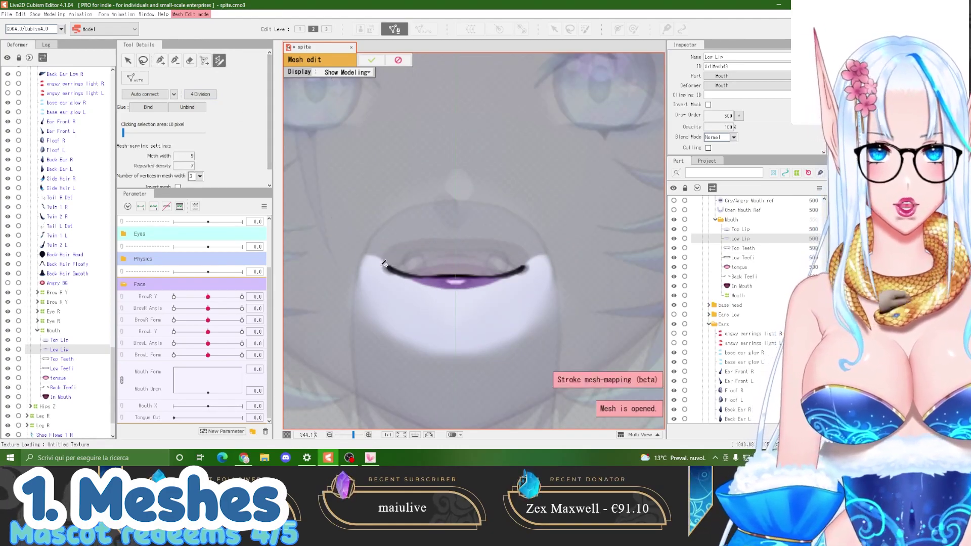
click(381, 262)
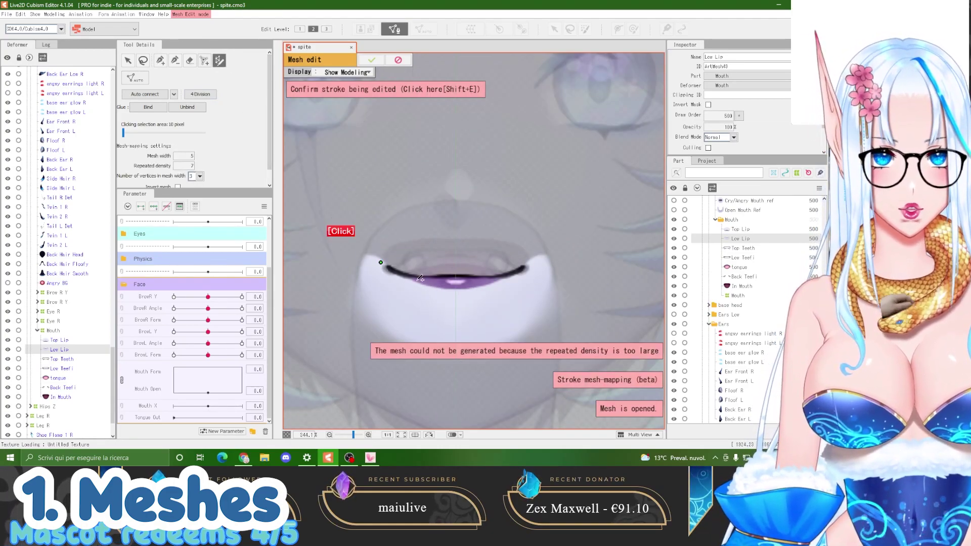
click(459, 276)
click(503, 275)
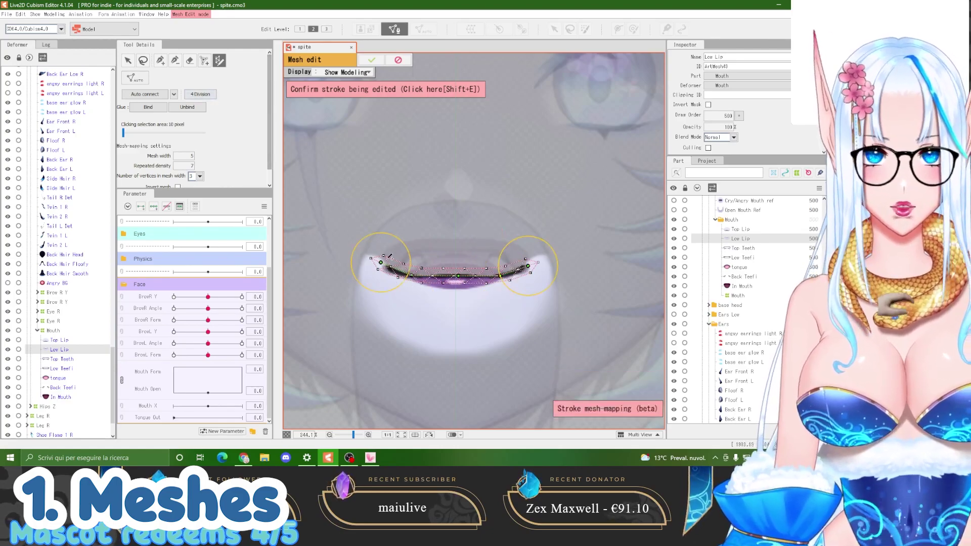
Fine-tune the Low Lip stroke's end and middle points so they follow the dark lip line
scroll(376, 260, up, 4)
drag(385, 266, 385, 260)
scroll(385, 260, down, 2)
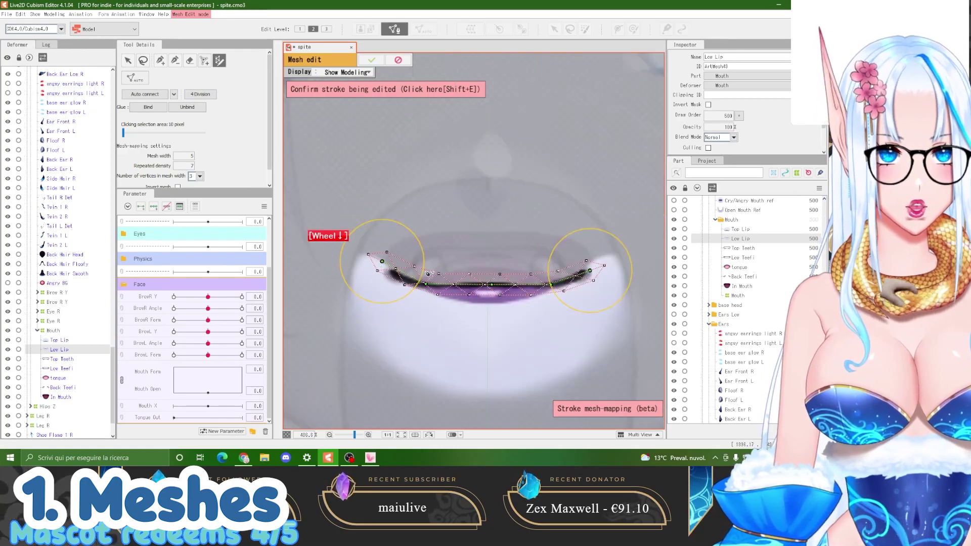
drag(383, 262, 386, 268)
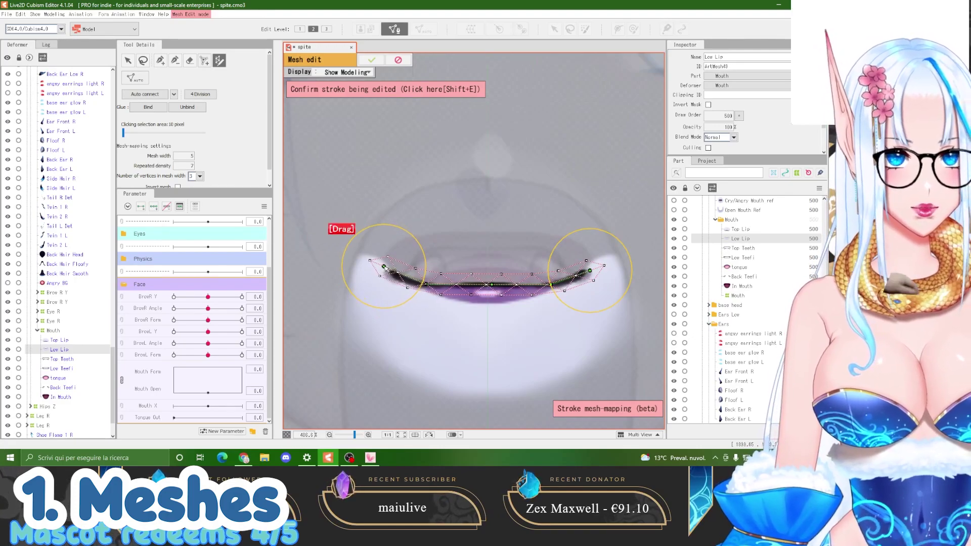
drag(590, 271, 590, 269)
drag(500, 286, 491, 287)
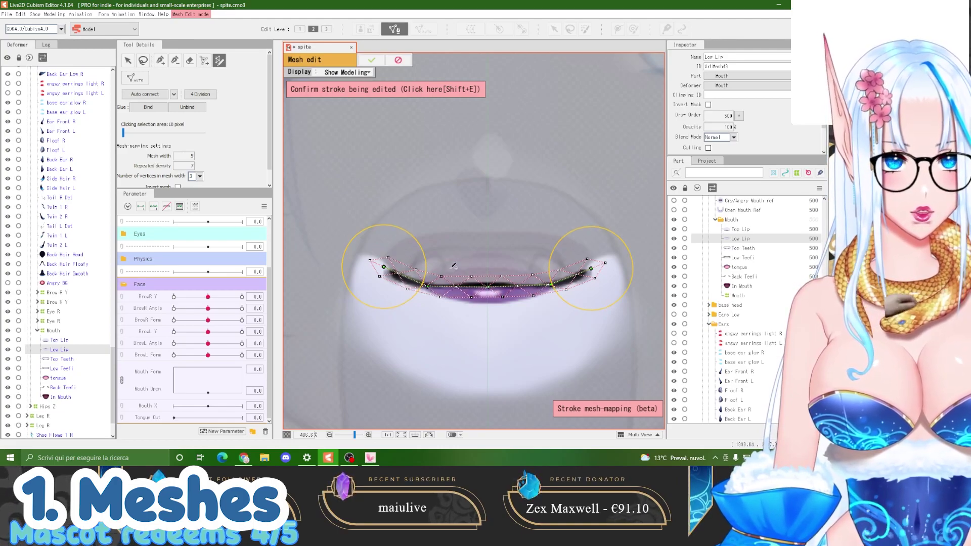
Adjust the Low Lip mesh's corner vertex and outline the white skin area below the lip with vertices from corner to corner
click(159, 60)
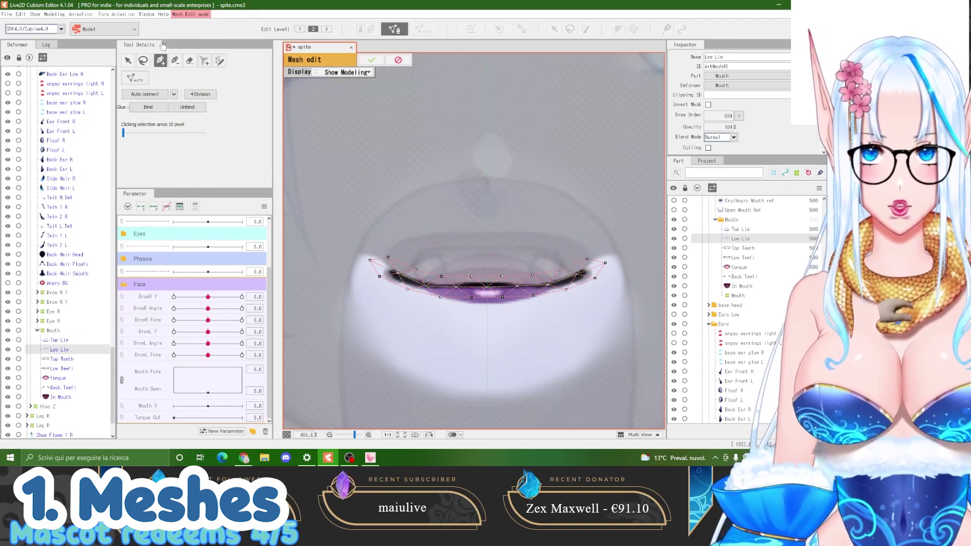
click(370, 261)
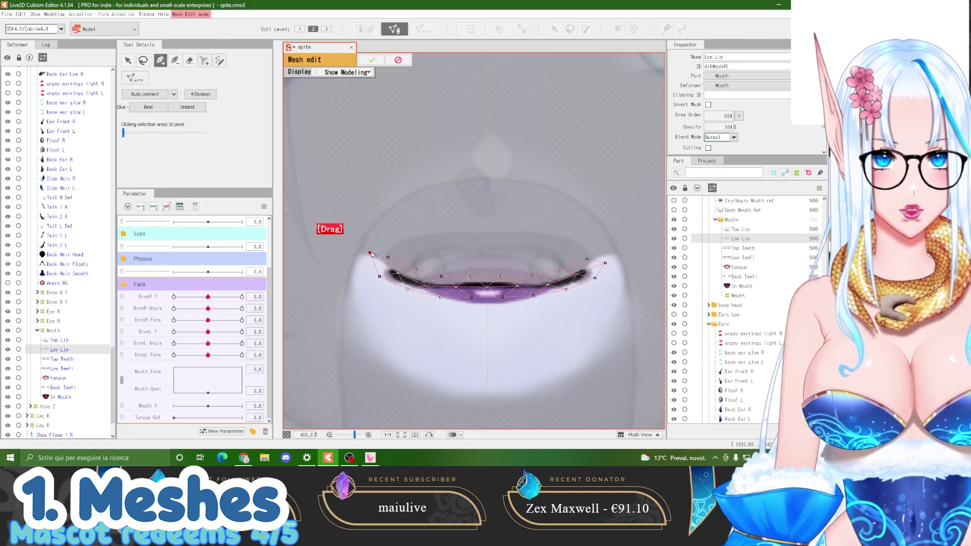
click(347, 244)
click(328, 317)
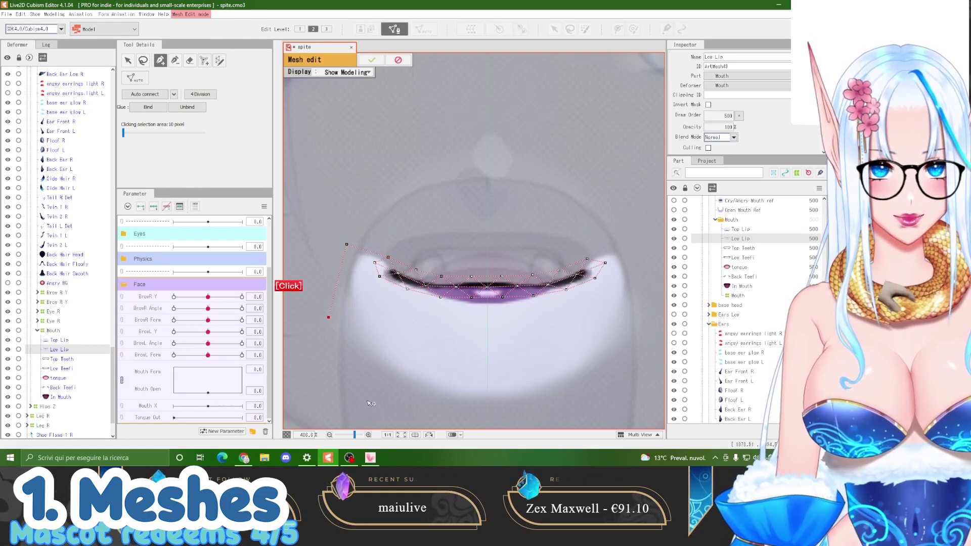
click(378, 394)
click(447, 417)
drag(378, 394, 374, 392)
click(448, 416)
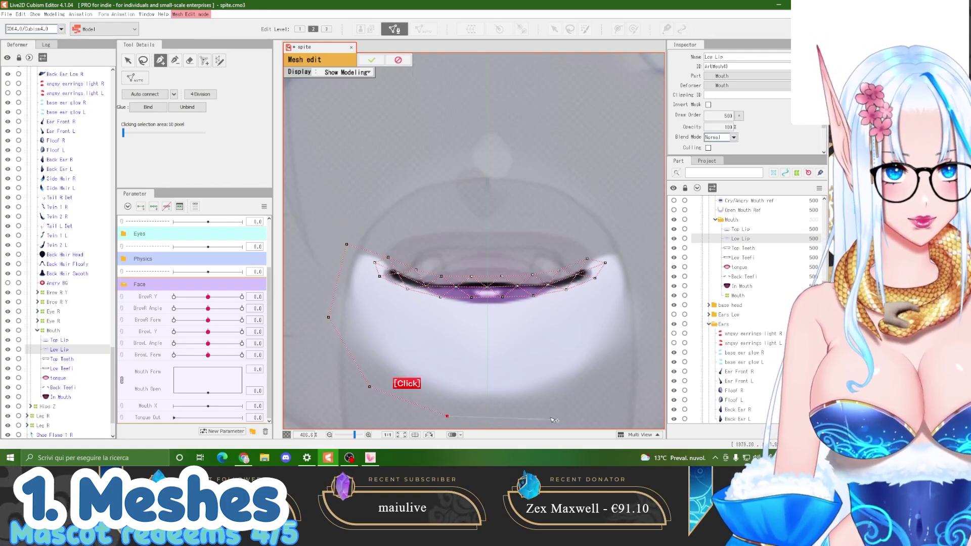
click(531, 418)
click(605, 386)
click(649, 322)
click(629, 243)
Add an upper inner row of vertices across the Low Lip's skin area, tied to the outline on both sides
click(640, 287)
click(584, 332)
click(530, 346)
click(452, 347)
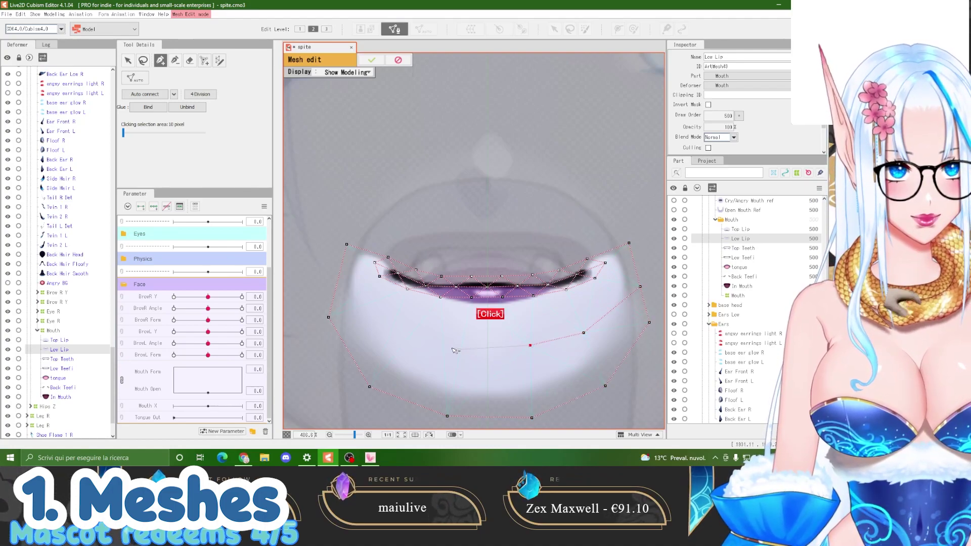
click(386, 319)
click(338, 278)
click(347, 245)
Add a second, lower inner row of vertices across the Low Lip's skin area and finish the mesh edit
click(328, 317)
click(365, 346)
click(416, 375)
click(493, 384)
click(572, 372)
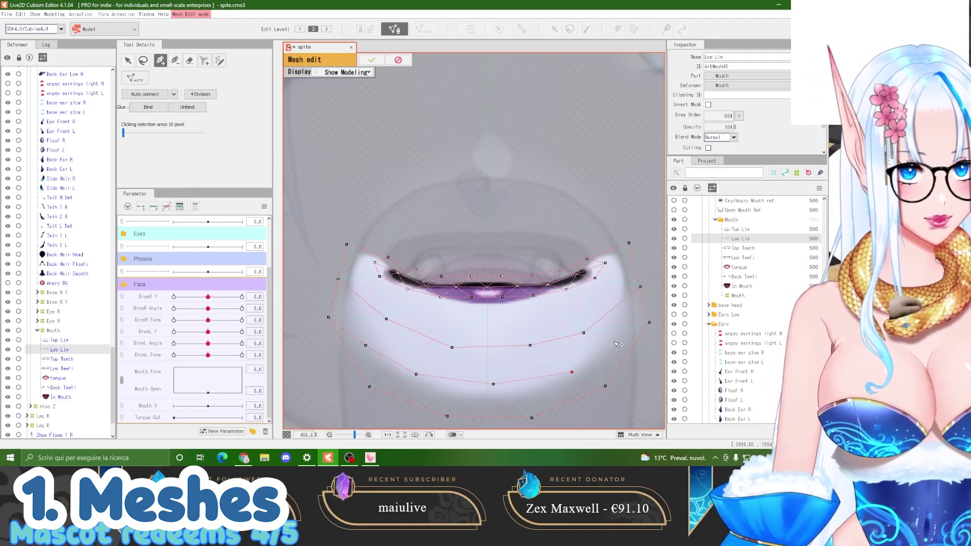
click(650, 322)
click(613, 343)
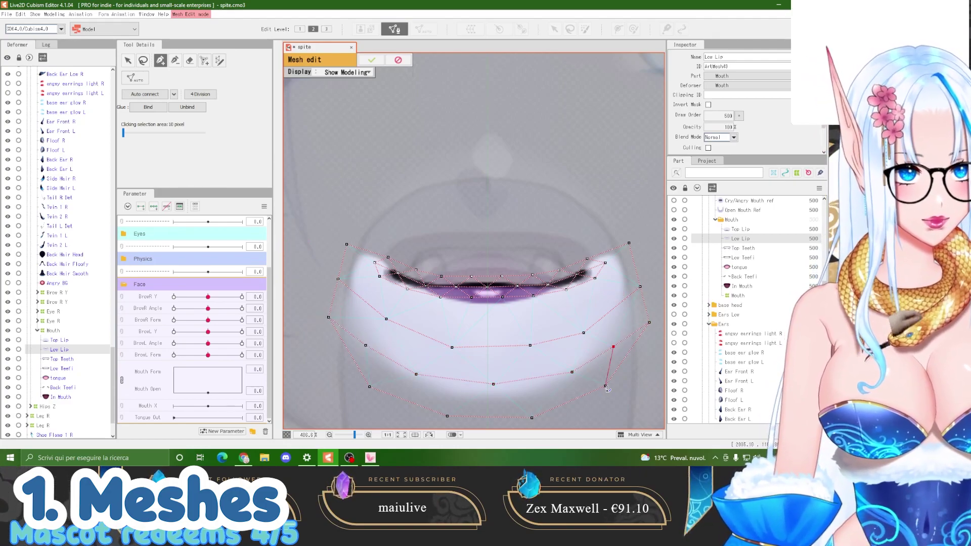
click(606, 386)
scroll(449, 290, down, 3)
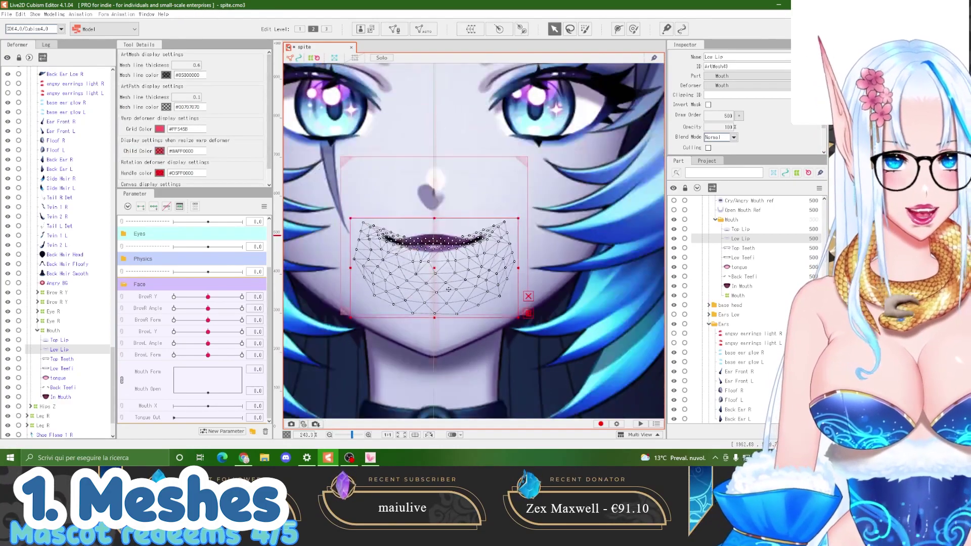
scroll(449, 290, down, 3)
scroll(434, 244, up, 3)
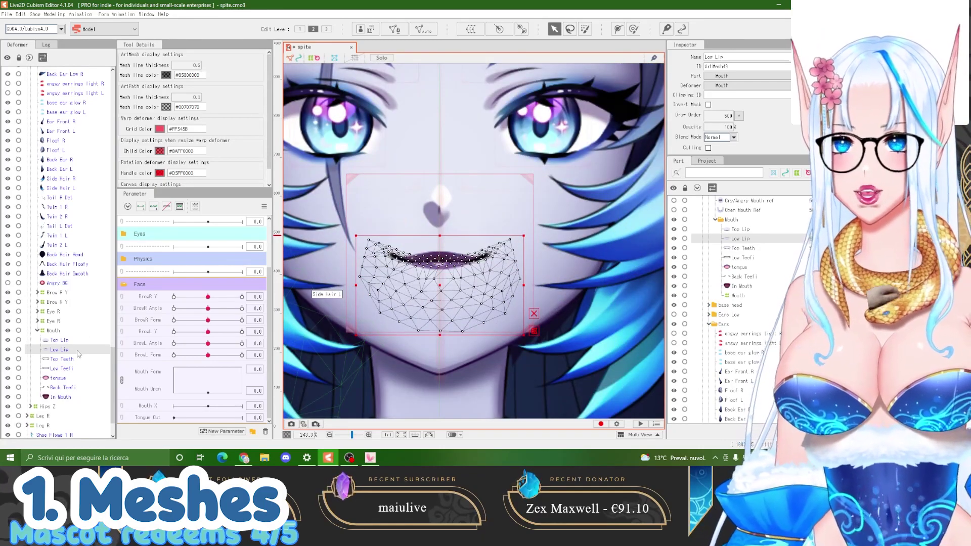
Generate automatic meshes with the Standard preset for the parts from Top Teeth through In Mouth
click(62, 358)
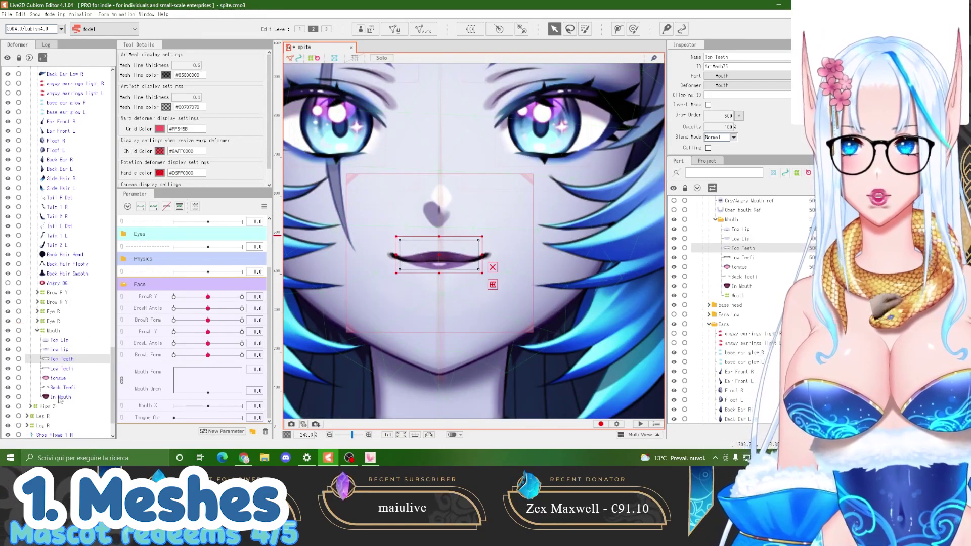
shift+click(60, 397)
scroll(455, 217, up, 2)
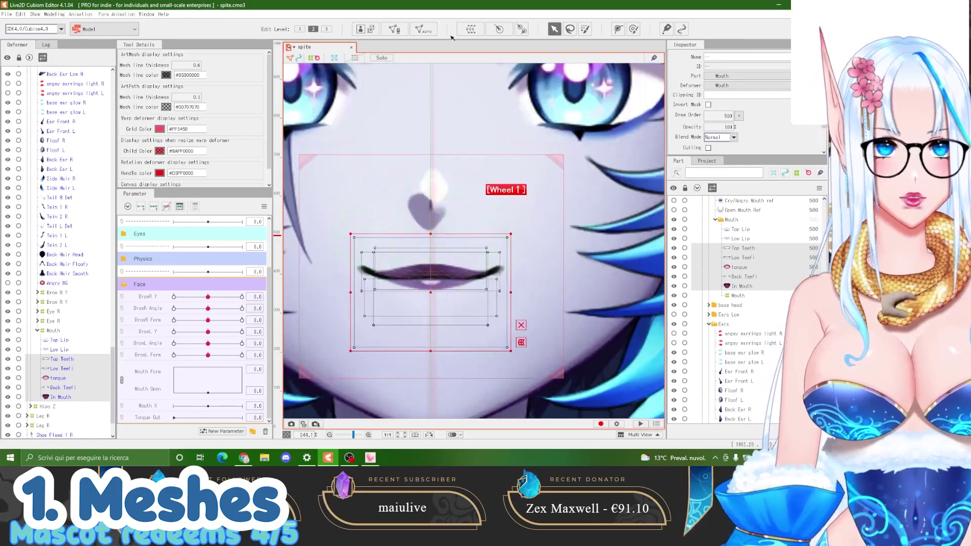
click(471, 29)
click(390, 197)
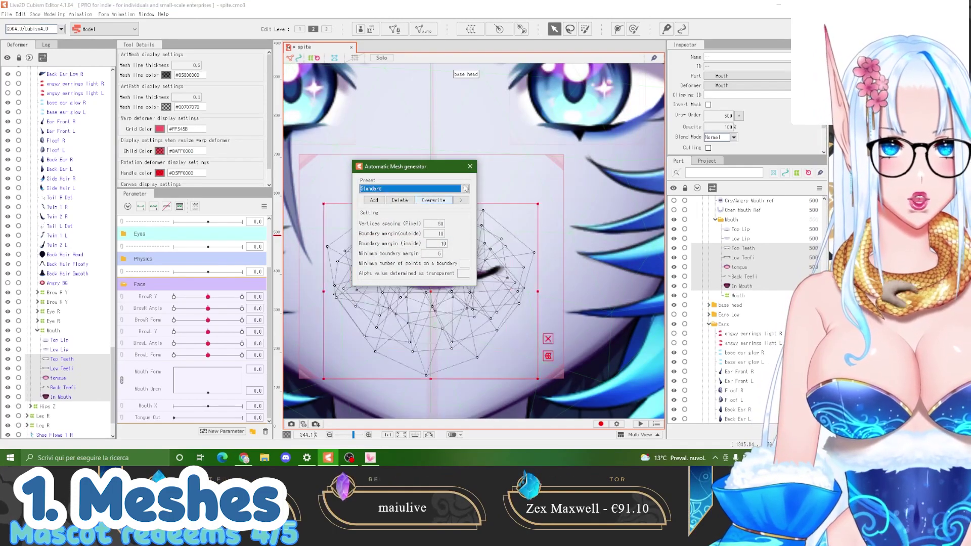
click(469, 167)
Hide both lip parts to expose the inner mouth and select the Top Teeth
click(75, 359)
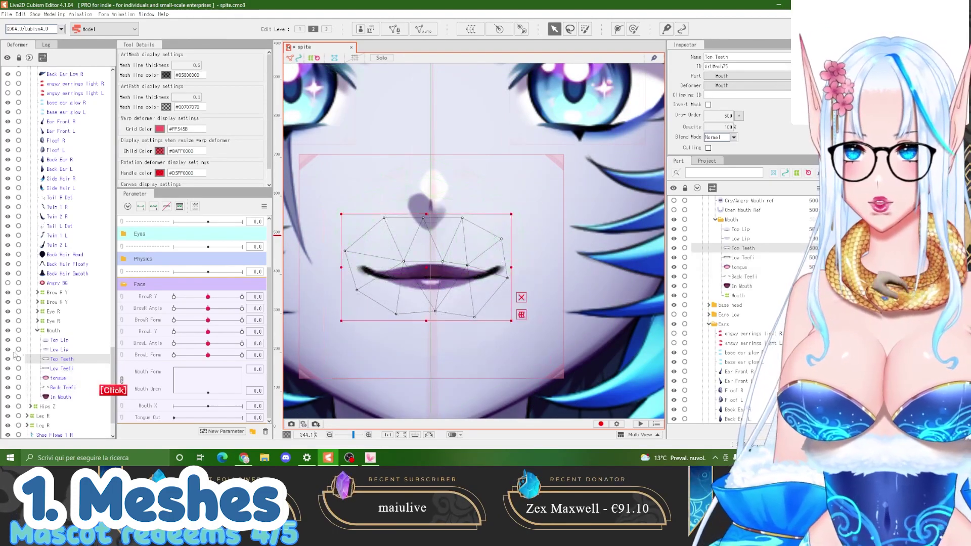
click(8, 349)
scroll(486, 314, up, 1)
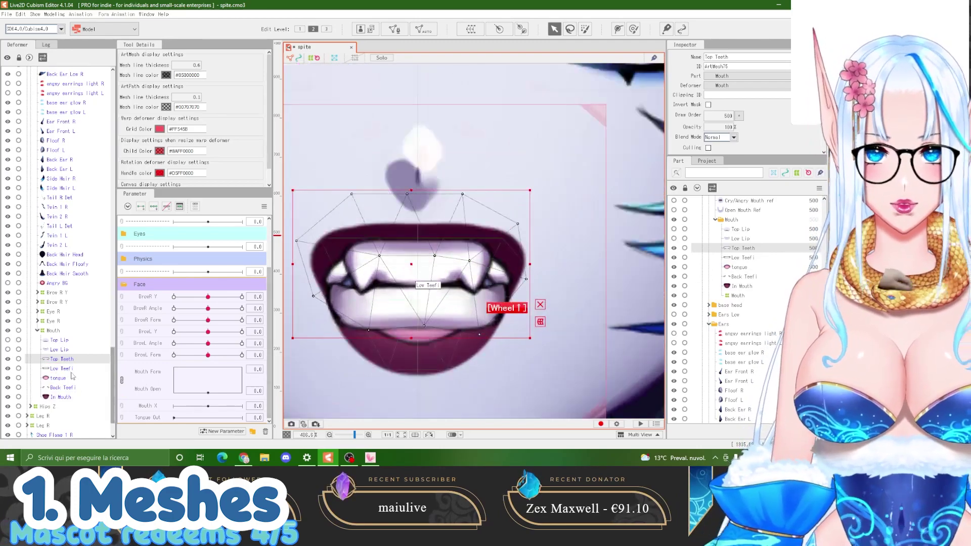
click(71, 368)
click(63, 358)
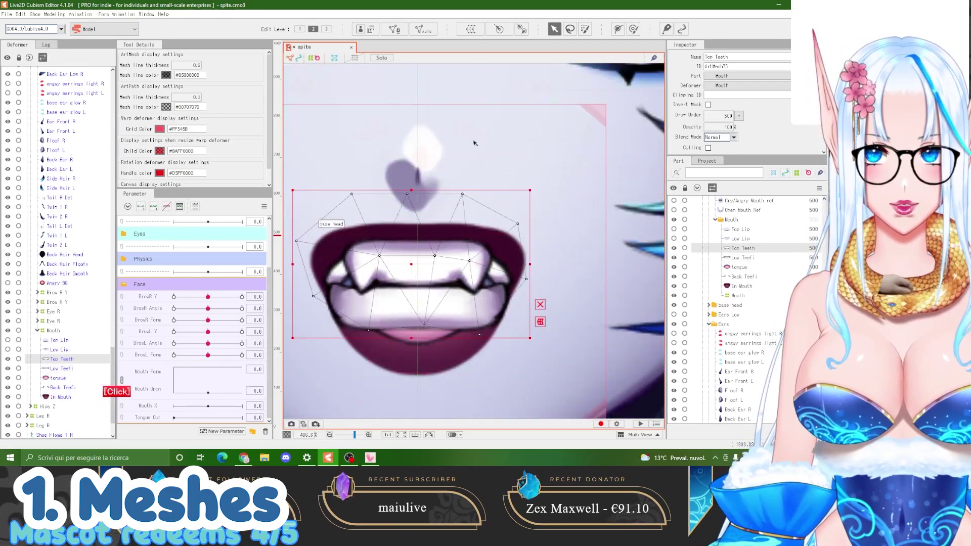
Edit the Top Teeth mesh and shrink all its vertices to sit closer around the teeth
click(395, 31)
scroll(422, 287, down, 1)
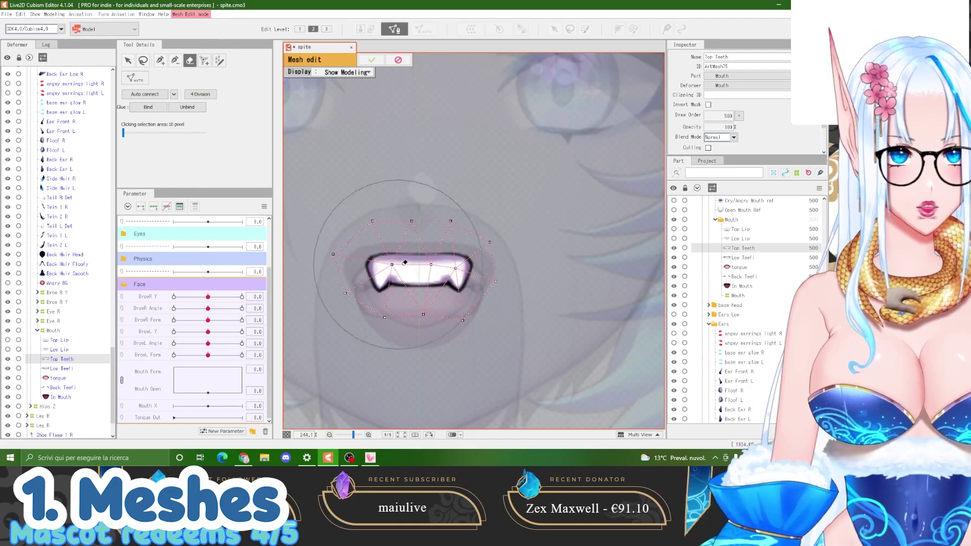
scroll(389, 263, up, 1)
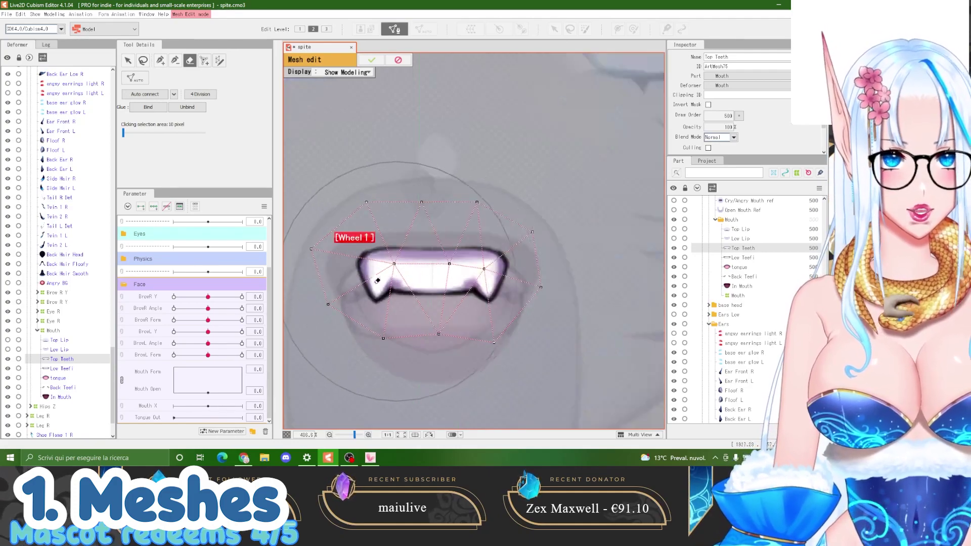
click(143, 60)
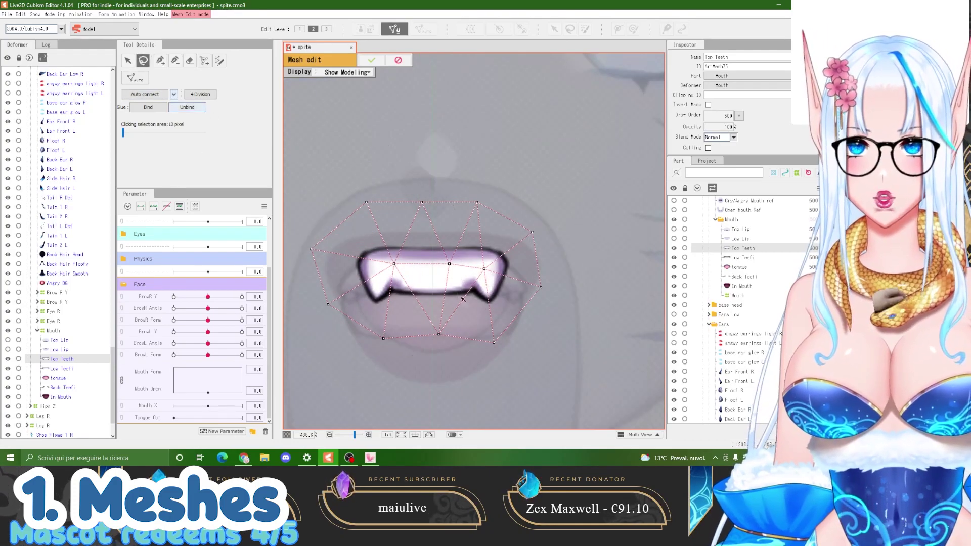
mouse_move(515, 180)
mouse_down()
mouse_move(539, 252)
mouse_move(354, 192)
mouse_move(443, 208)
mouse_up()
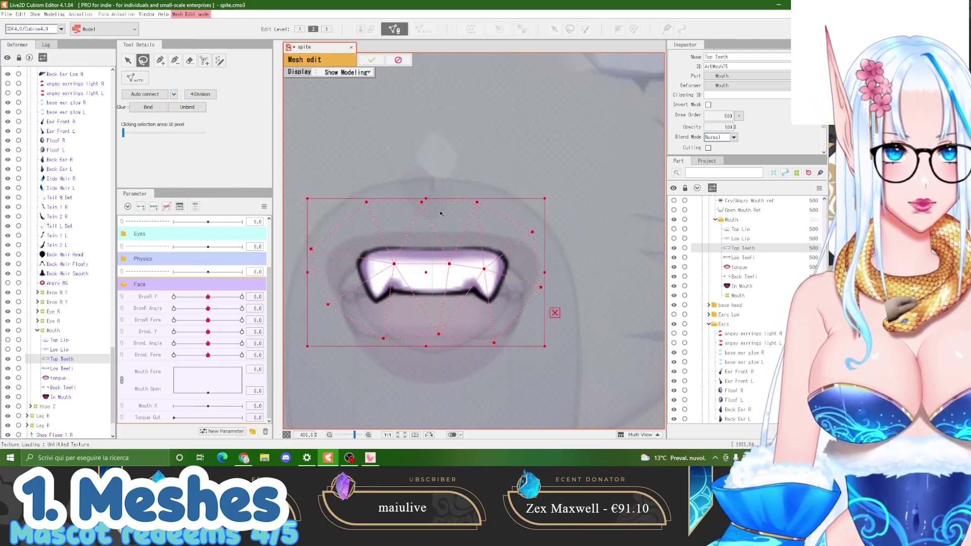
drag(544, 348, 520, 322)
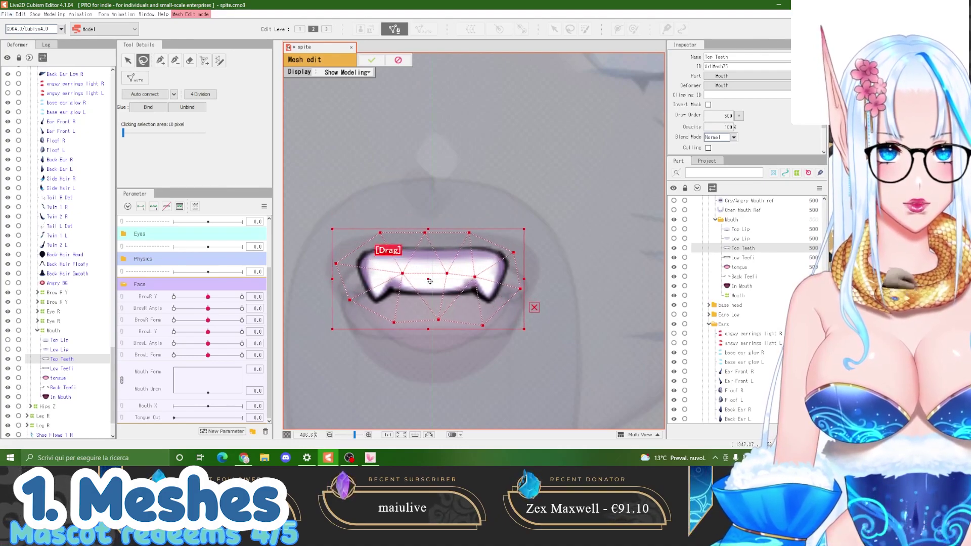
drag(428, 330, 428, 322)
Reposition the Top Teeth's outline and inner vertices to fit the teeth evenly, and finish the mesh edit
click(162, 64)
click(394, 159)
click(162, 63)
drag(336, 261, 346, 260)
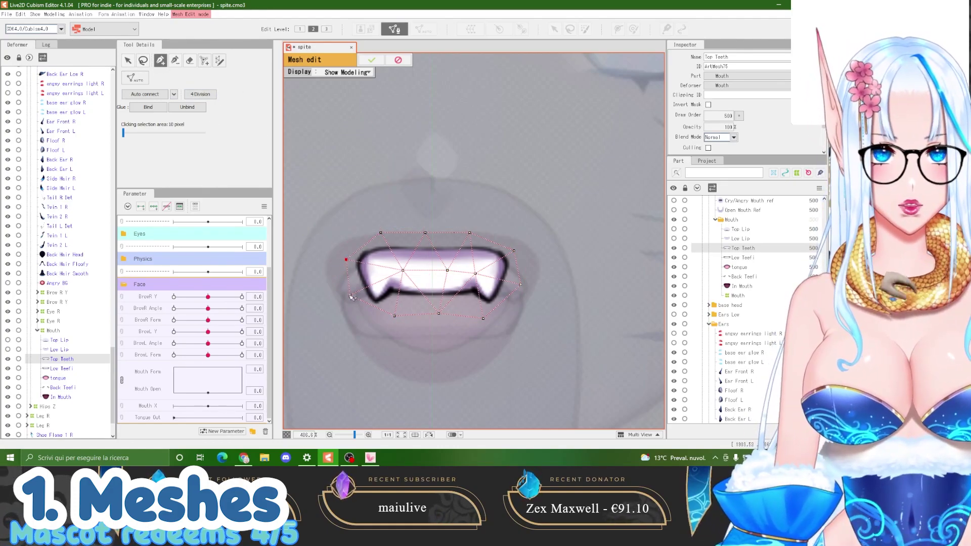
click(425, 233)
drag(381, 233, 380, 237)
drag(425, 233, 511, 247)
drag(521, 284, 518, 279)
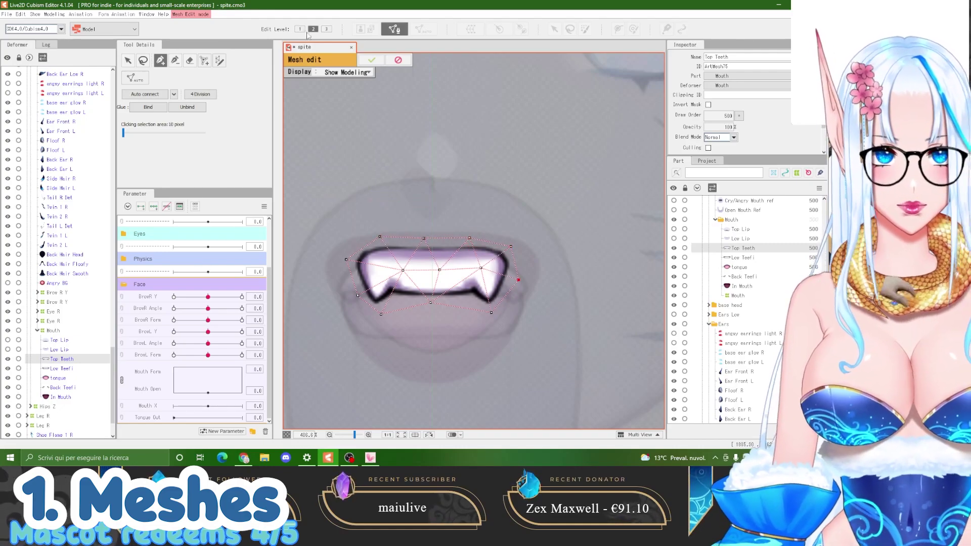
click(371, 60)
Edit the lower teeth's mesh and scale all its vertices in around the artwork
scroll(430, 253, down, 4)
click(61, 369)
click(394, 29)
scroll(428, 284, up, 4)
click(143, 60)
scroll(425, 299, down, 2)
drag(349, 354, 317, 246)
drag(405, 188, 411, 217)
drag(522, 349, 501, 339)
Align the lower teeth's outline vertices evenly around the artwork, subdivide the mesh with 4 Division and finish the edit
scroll(423, 280, up, 2)
drag(424, 249, 424, 263)
click(289, 285)
drag(529, 301, 533, 301)
drag(492, 266, 507, 268)
click(446, 266)
drag(498, 336, 503, 341)
drag(449, 347, 352, 339)
drag(349, 267, 342, 275)
drag(446, 266, 396, 277)
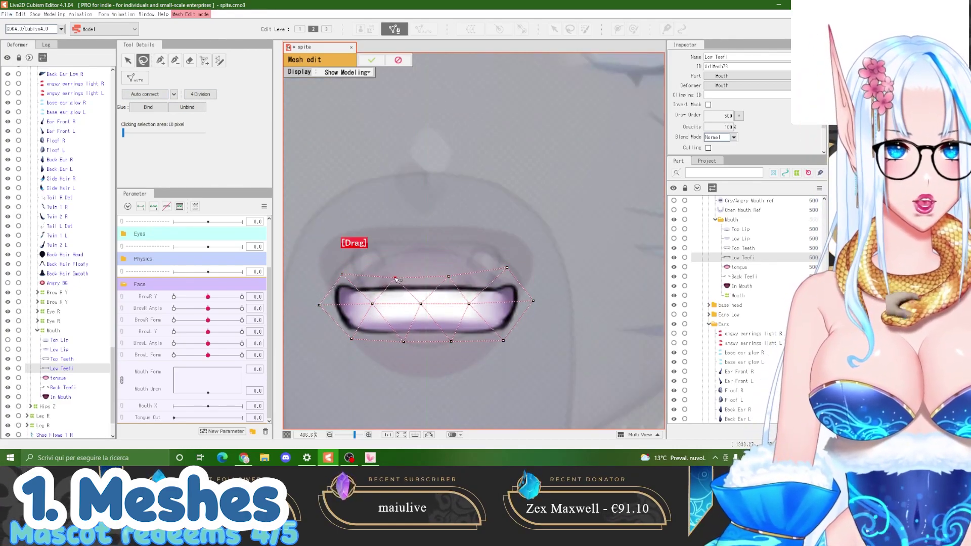
drag(507, 267, 508, 272)
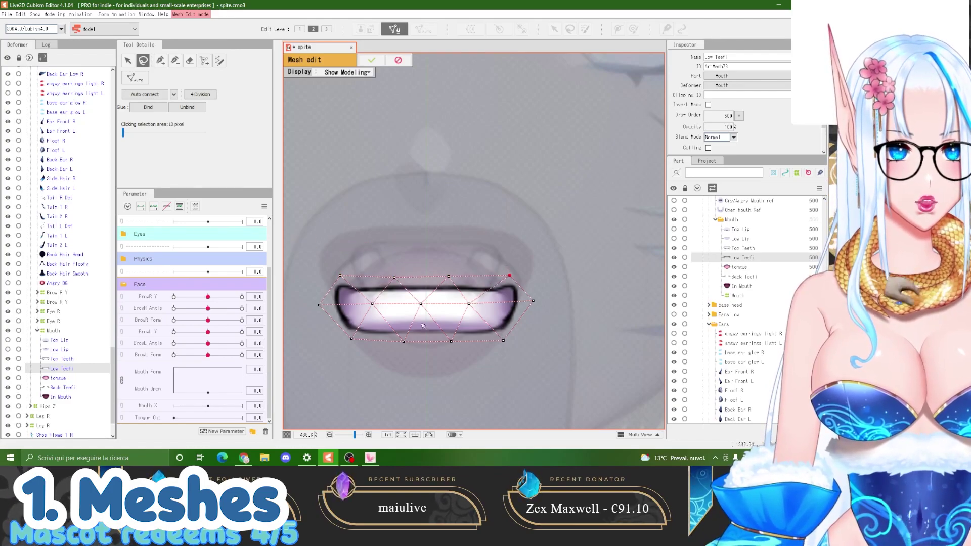
click(200, 94)
click(372, 60)
Edit the back teeth's mesh and erase its automatically generated vertices
scroll(367, 291, up, 2)
click(369, 288)
key(ctrl+e)
scroll(438, 247, down, 2)
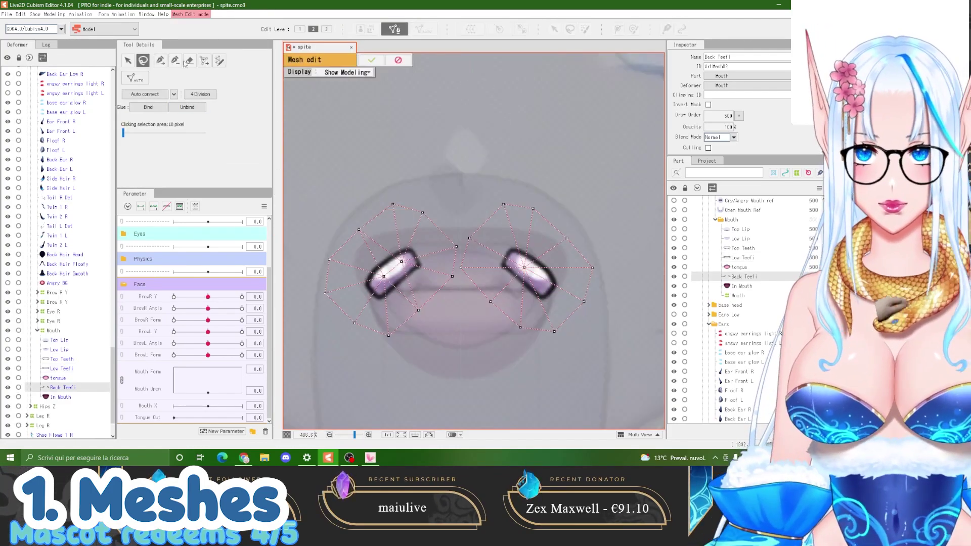
click(189, 60)
drag(395, 268, 528, 273)
Outline the left back tooth with a closed ring of vertices and add a vertex at its center
click(161, 60)
click(353, 271)
click(385, 247)
click(414, 235)
click(425, 255)
click(433, 277)
drag(353, 271, 351, 273)
click(361, 296)
click(390, 272)
click(426, 254)
Outline the right back tooth with vertices and remove the edge linking the two teeth's meshes
click(489, 252)
click(512, 238)
click(549, 258)
click(573, 289)
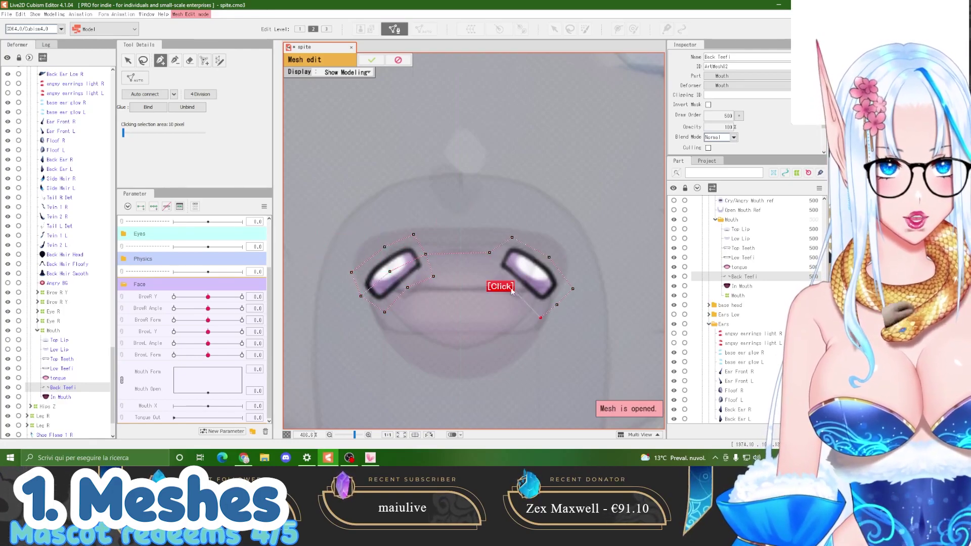
click(512, 287)
drag(489, 252, 487, 257)
click(557, 305)
click(175, 60)
click(457, 257)
Add a center vertex to the right back tooth's mesh, tie it to the outline and subdivide with 4 Division
click(160, 60)
click(531, 272)
click(549, 258)
click(502, 252)
click(200, 95)
key(ctrl+e)
key(ctrl+e)
Clean up the back teeth's mesh between the two teeth, auto-connect its vertices and finish the mesh edit
scroll(550, 253, up, 4)
key(ctrl+z)
scroll(451, 238, down, 2)
scroll(451, 238, down, 3)
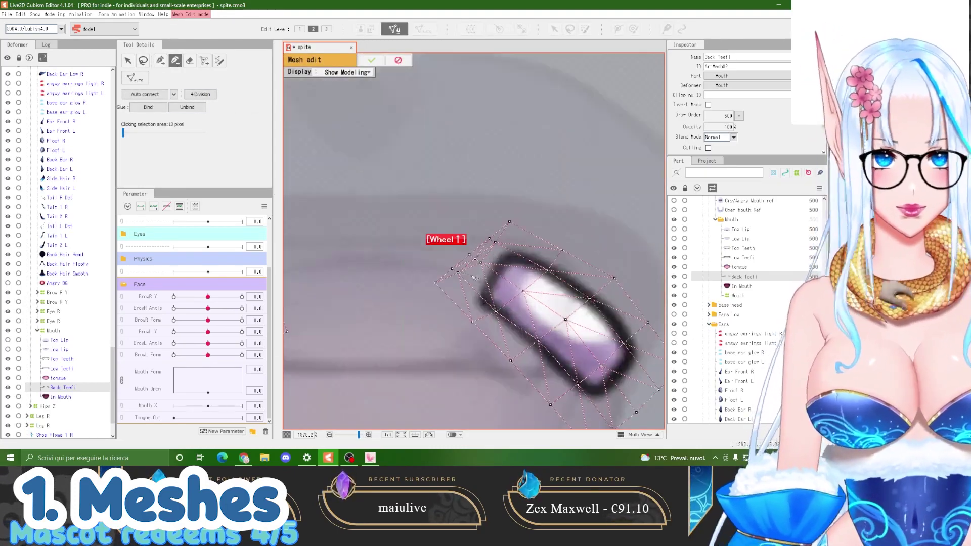
click(175, 61)
click(160, 96)
key(ctrl+e)
scroll(477, 247, down, 4)
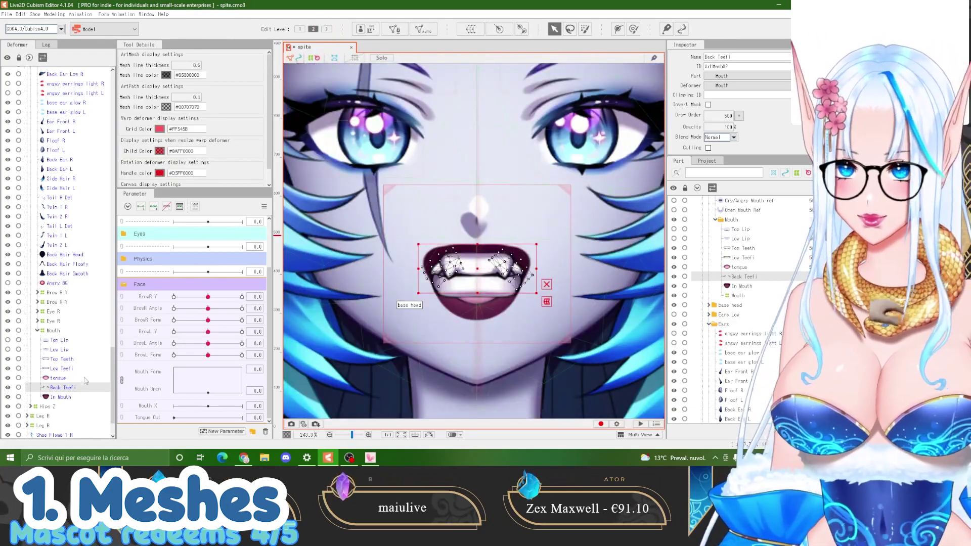
Scale the tongue's mesh in to fit closely around the artwork and finish the mesh edit
click(58, 378)
key(ctrl+e)
click(143, 61)
scroll(473, 280, up, 2)
mouse_move(525, 220)
mouse_down()
mouse_move(417, 322)
mouse_move(549, 230)
mouse_up()
drag(565, 349, 546, 334)
drag(474, 334, 475, 330)
click(374, 60)
Tighten the In Mouth mesh around its artwork, subdivide it with 4 Division and finish the mesh edit
click(60, 397)
key(ctrl+e)
drag(542, 175, 553, 177)
drag(581, 371, 566, 359)
click(200, 94)
click(373, 61)
Unlink Mouth Form from Mouth Open and add three Mouth Form keys to the Top Lip and Low Lip
scroll(421, 315, up, 4)
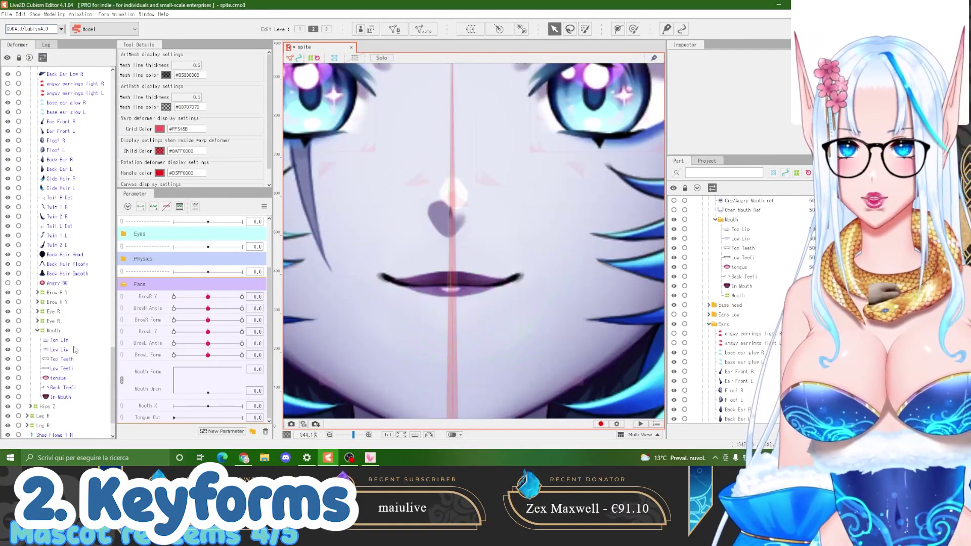
click(122, 381)
scroll(157, 377, down, 2)
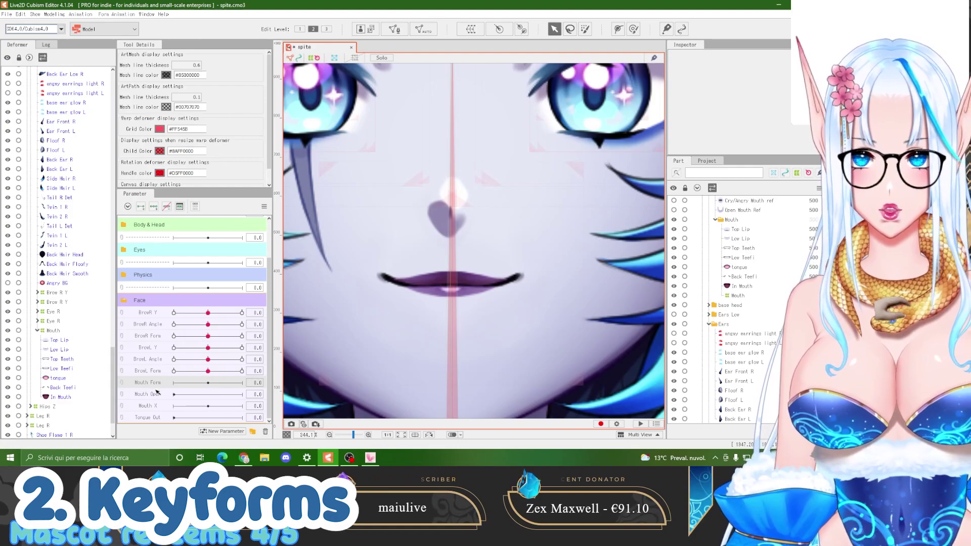
click(65, 342)
ctrl+click(66, 350)
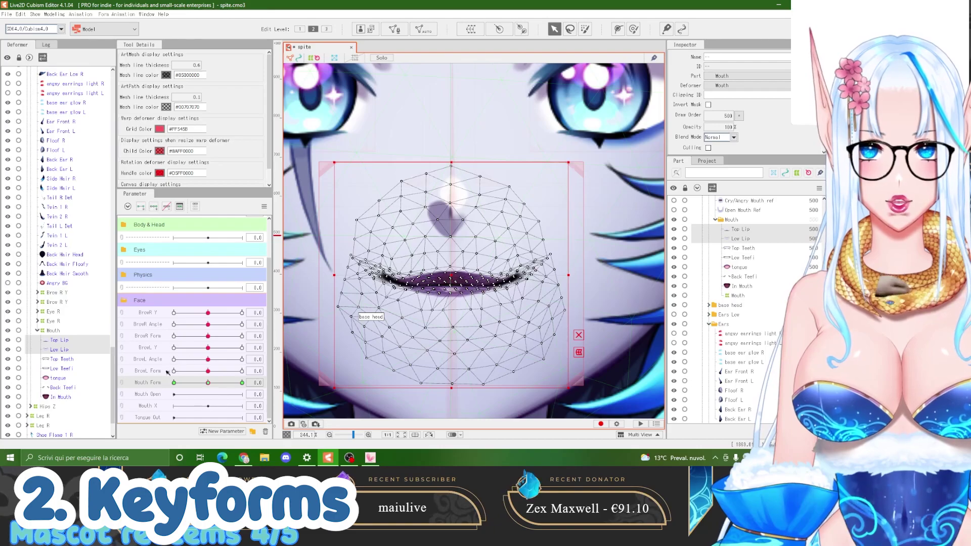
Check the Mouth Form parameter's minimum, default and maximum in its settings
right_click(160, 385)
click(172, 392)
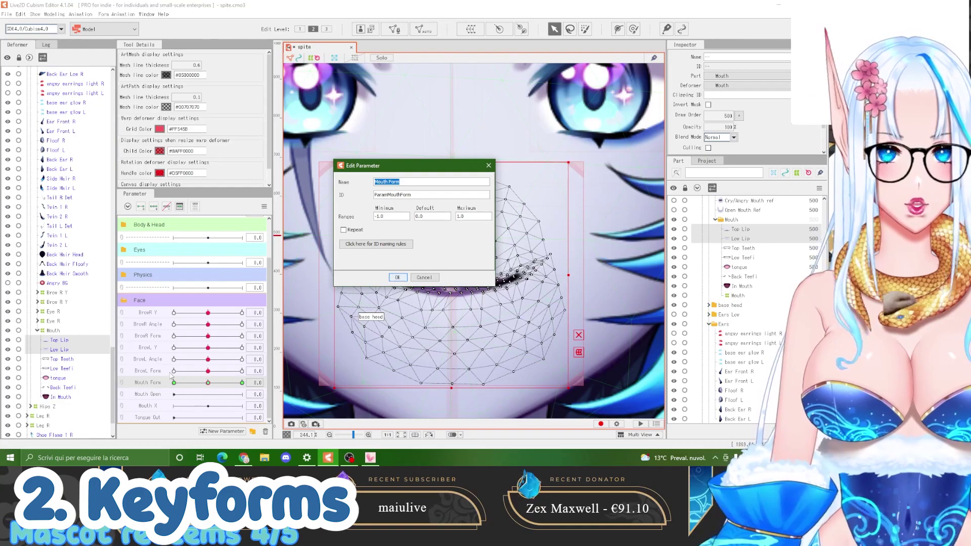
click(424, 277)
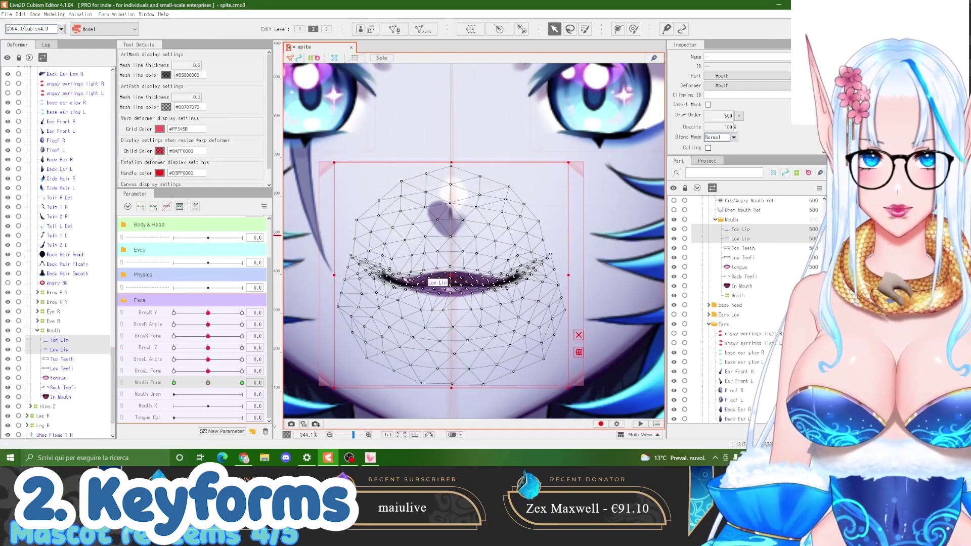
Create a five-point deform path along the Top Lip's dark line from corner to corner, with a width of 57
scroll(444, 277, up, 2)
click(77, 340)
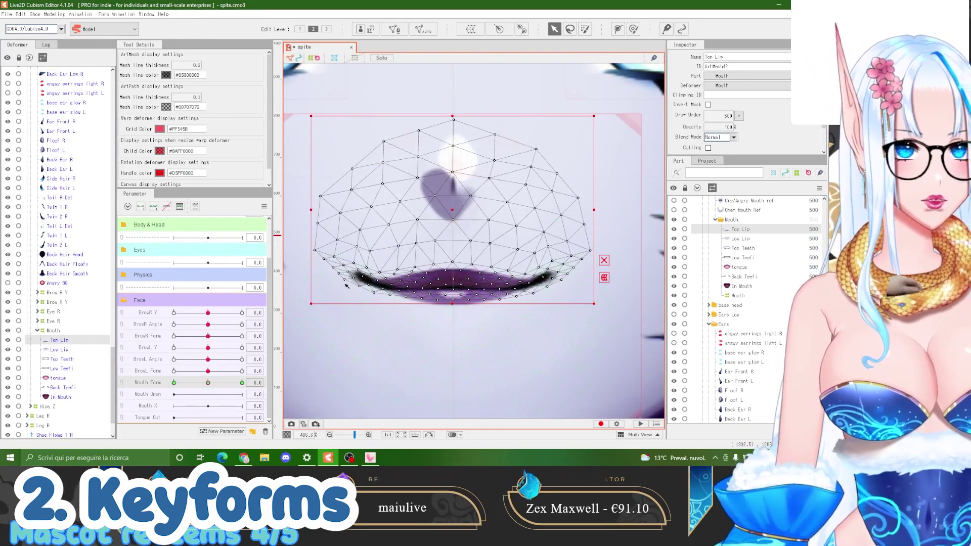
click(618, 29)
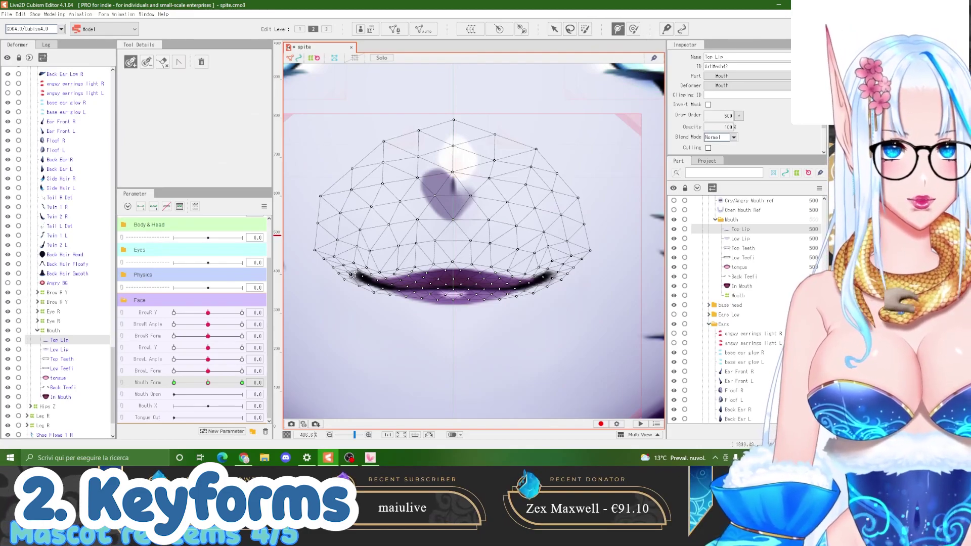
click(348, 272)
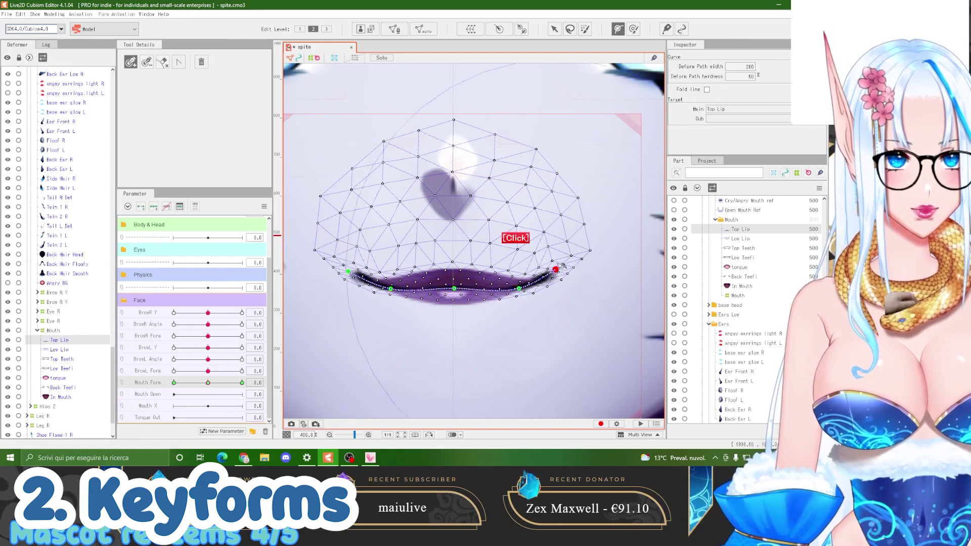
drag(746, 67, 673, 67)
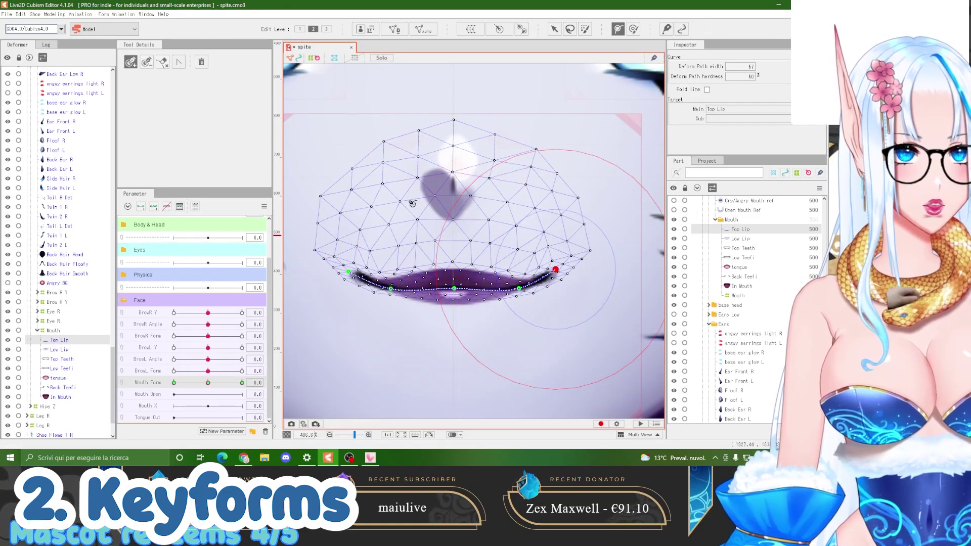
At Mouth Form -1.0, lower the Top Lip path's corner points and their neighboring points to bend the lip into a frown
scroll(462, 223, down, 2)
scroll(462, 223, up, 2)
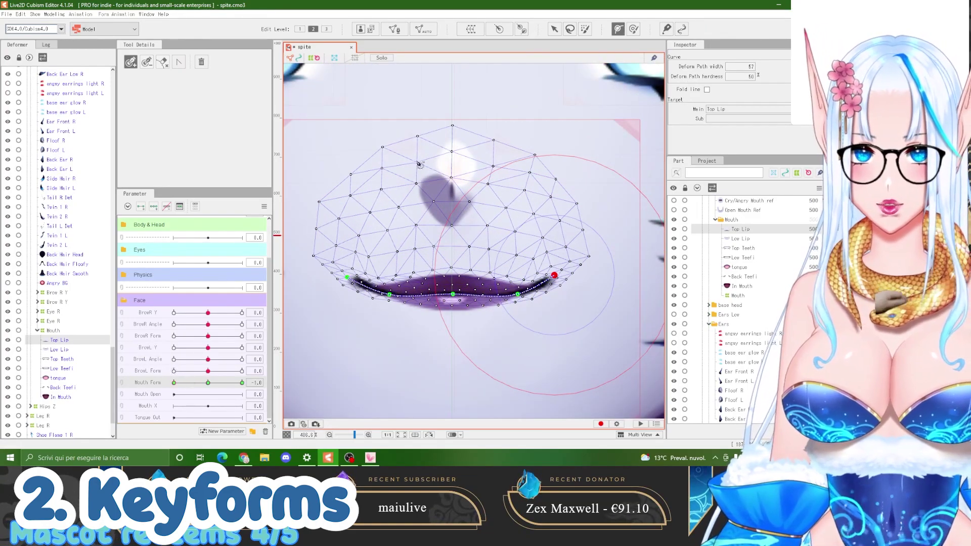
click(555, 29)
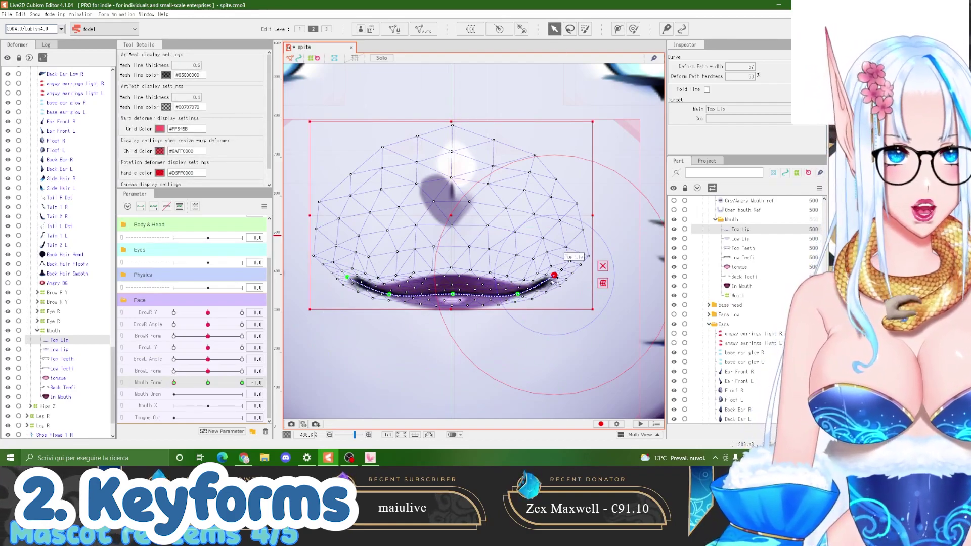
click(554, 276)
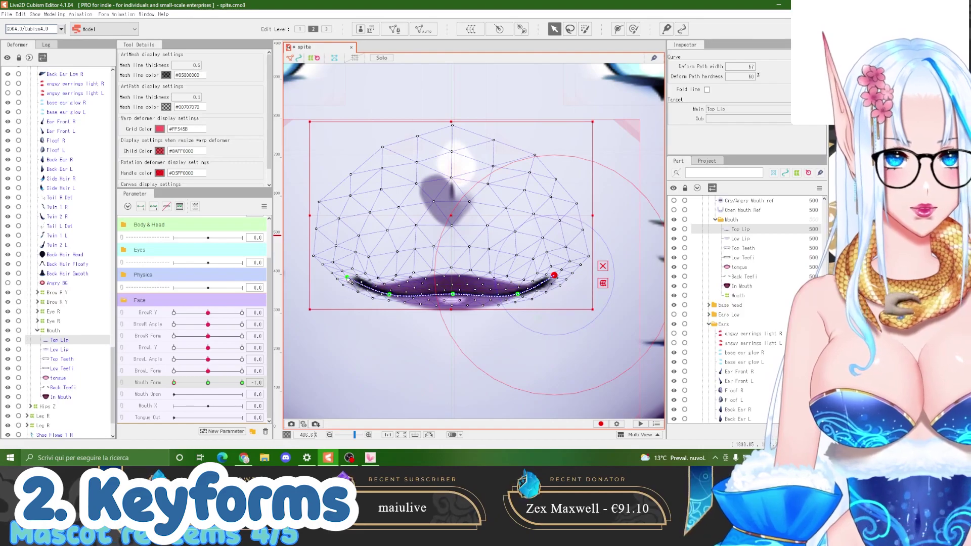
shift+click(346, 277)
drag(458, 278, 458, 321)
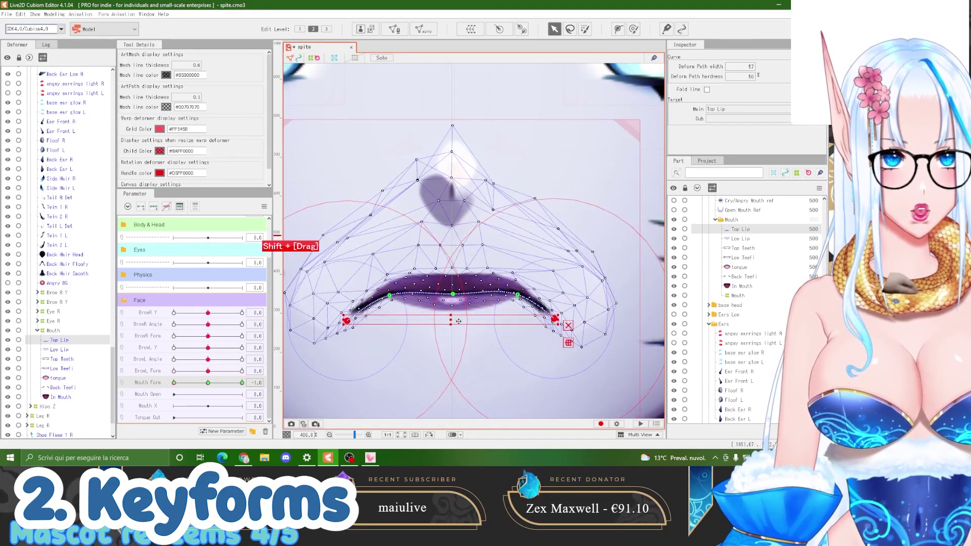
scroll(390, 298, down, 3)
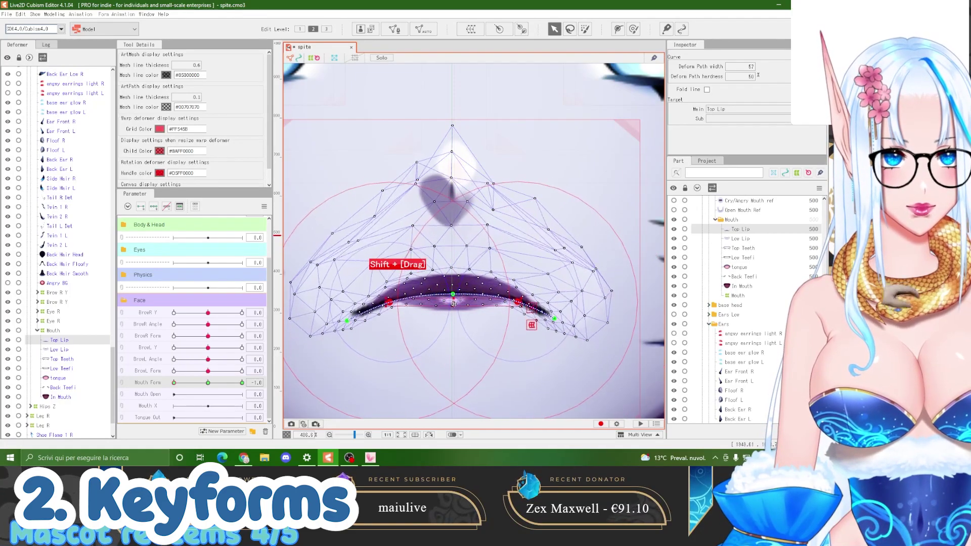
scroll(415, 276, down, 5)
scroll(567, 210, up, 4)
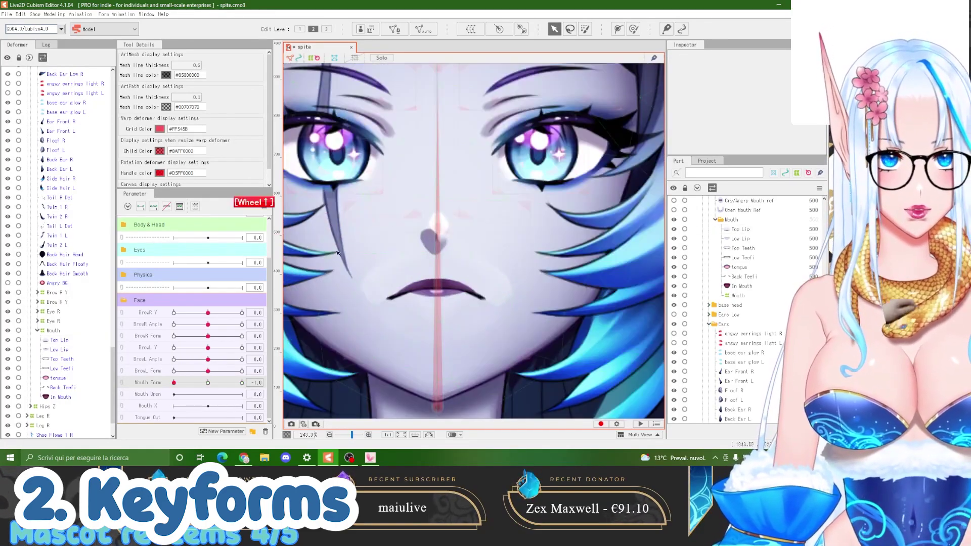
At Mouth Form -1.0, spread the mesh vertices on the left side of the Top Lip upward and outward to even out the frown
click(408, 259)
scroll(407, 259, up, 2)
drag(336, 291, 348, 233)
drag(399, 228, 424, 208)
drag(394, 247, 382, 235)
mouse_move(350, 280)
mouse_down()
mouse_move(345, 249)
mouse_move(338, 279)
mouse_up()
mouse_move(378, 264)
mouse_down()
mouse_move(378, 218)
mouse_move(372, 263)
mouse_up()
drag(367, 277, 356, 256)
drag(352, 305, 319, 311)
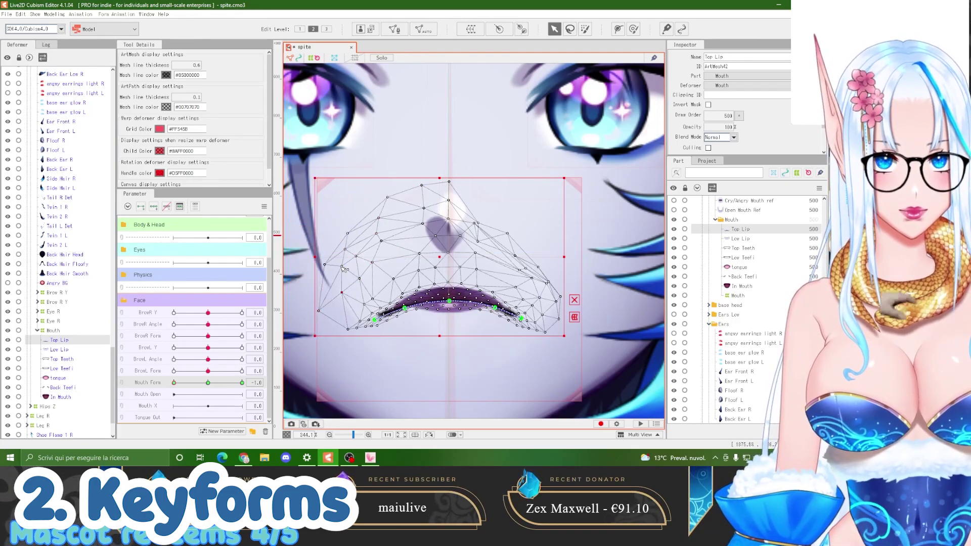
Spread the mesh vertices on the right side of the Top Lip upward and outward to even out the distortion
drag(338, 278, 335, 267)
drag(507, 233, 525, 206)
drag(478, 241, 489, 190)
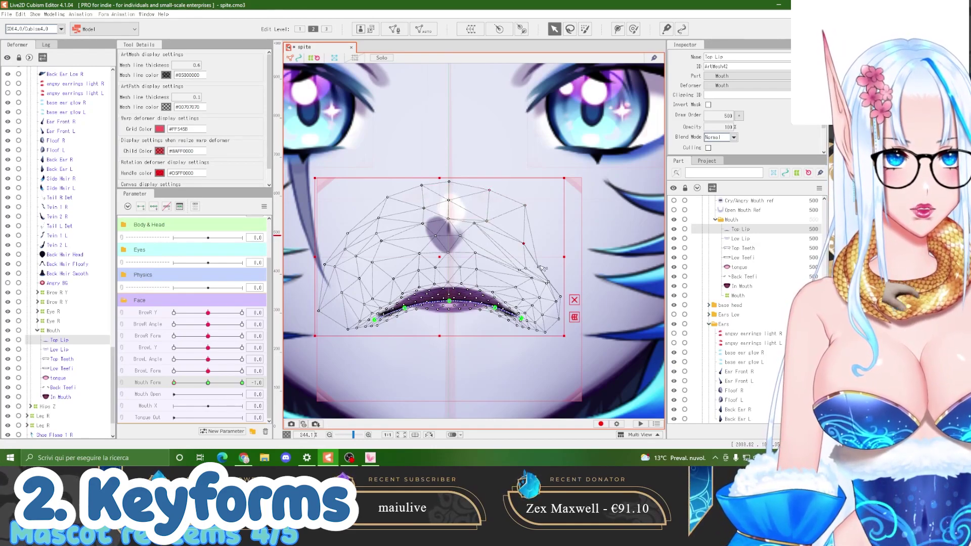
drag(569, 223, 567, 223)
drag(561, 297, 568, 279)
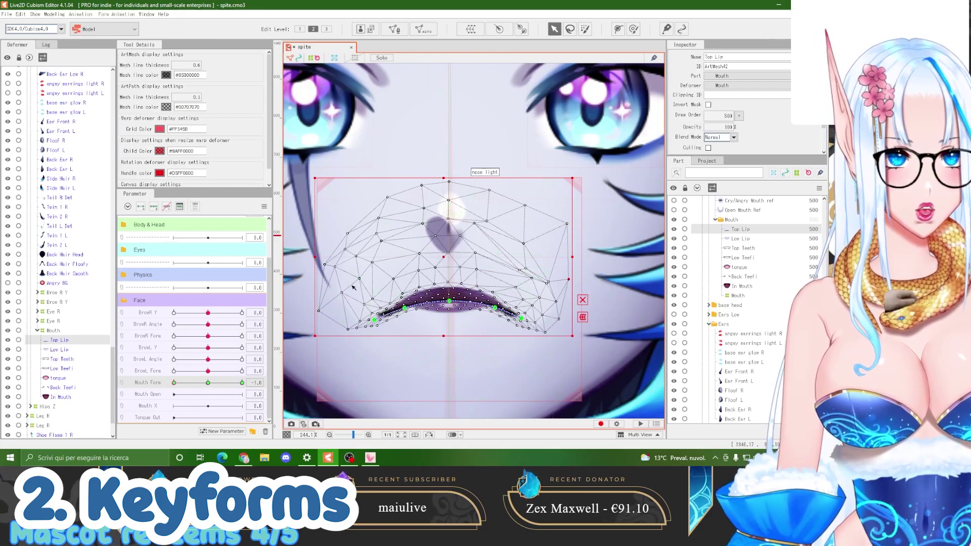
drag(548, 281, 552, 251)
drag(524, 244, 525, 231)
drag(526, 268, 589, 278)
drag(561, 291, 570, 275)
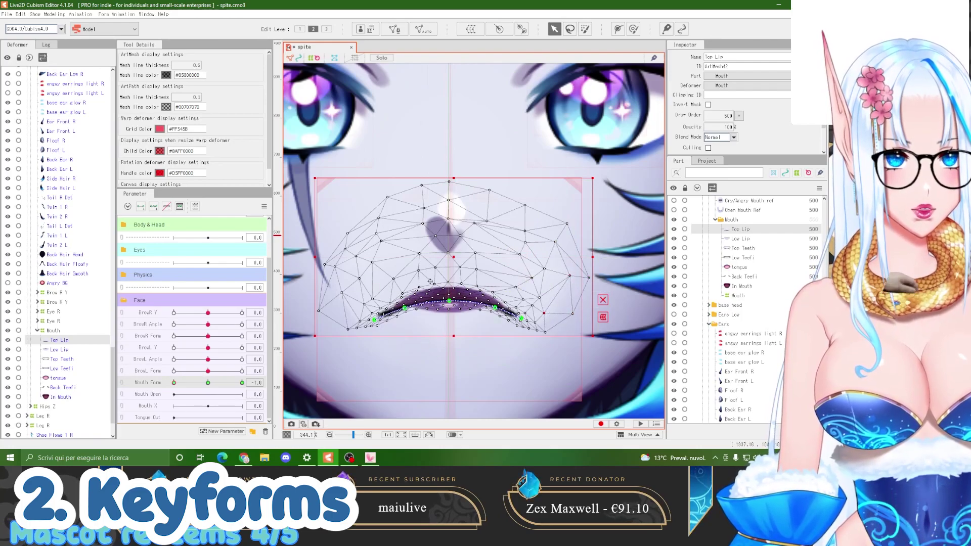
scroll(430, 283, down, 6)
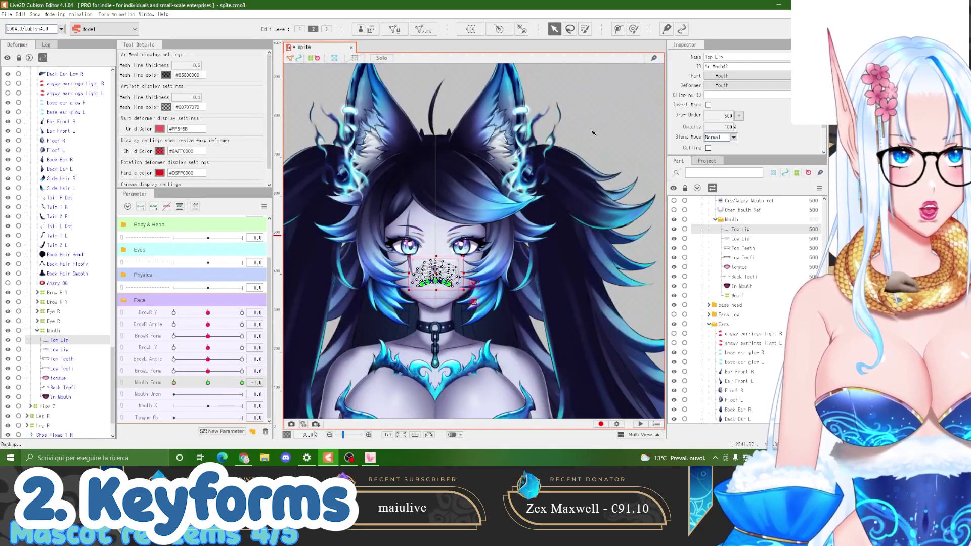
click(594, 132)
Isolate the Low Lip and create a five-point deform path along its dark line from corner to corner, with a width of 48
scroll(418, 283, up, 2)
scroll(418, 283, up, 5)
click(427, 296)
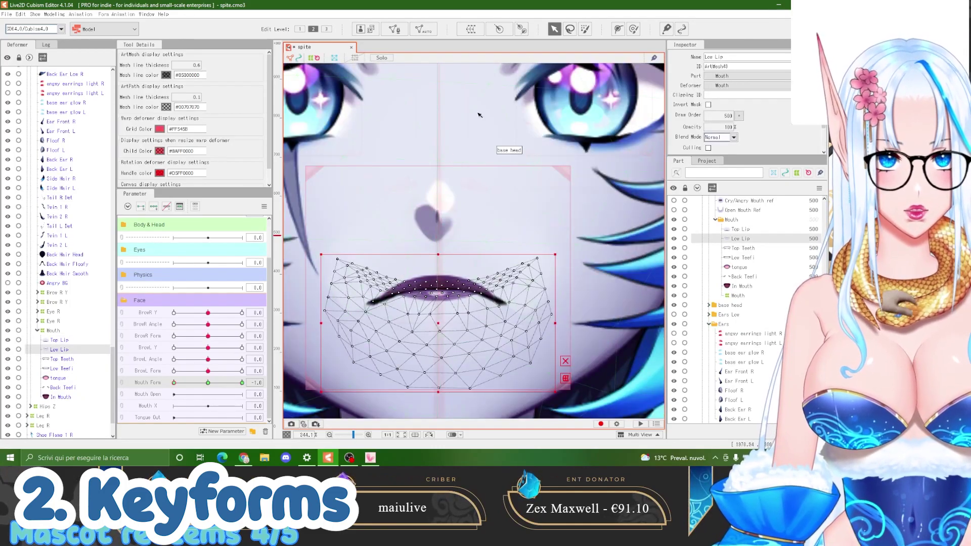
click(382, 58)
click(618, 29)
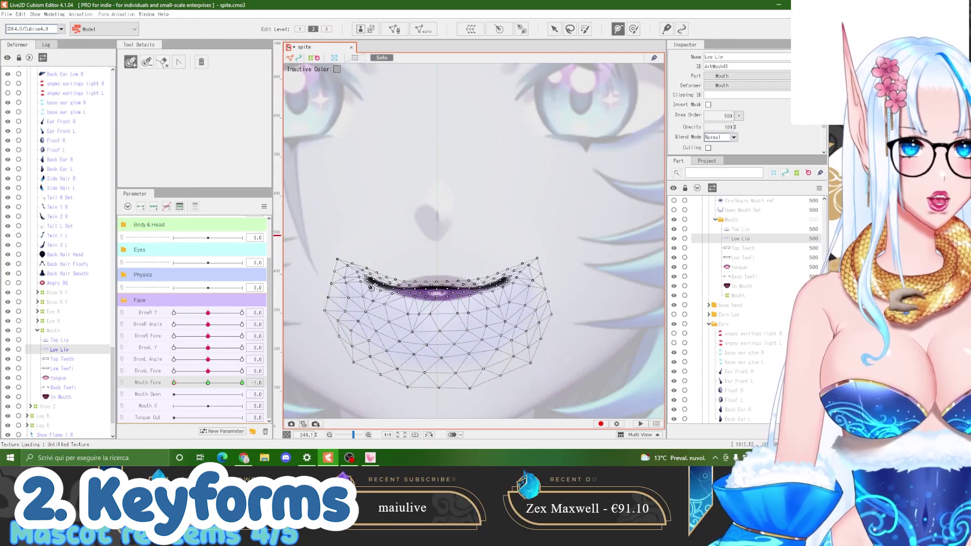
click(362, 275)
click(436, 287)
click(478, 289)
click(507, 278)
drag(737, 65, 662, 66)
click(554, 29)
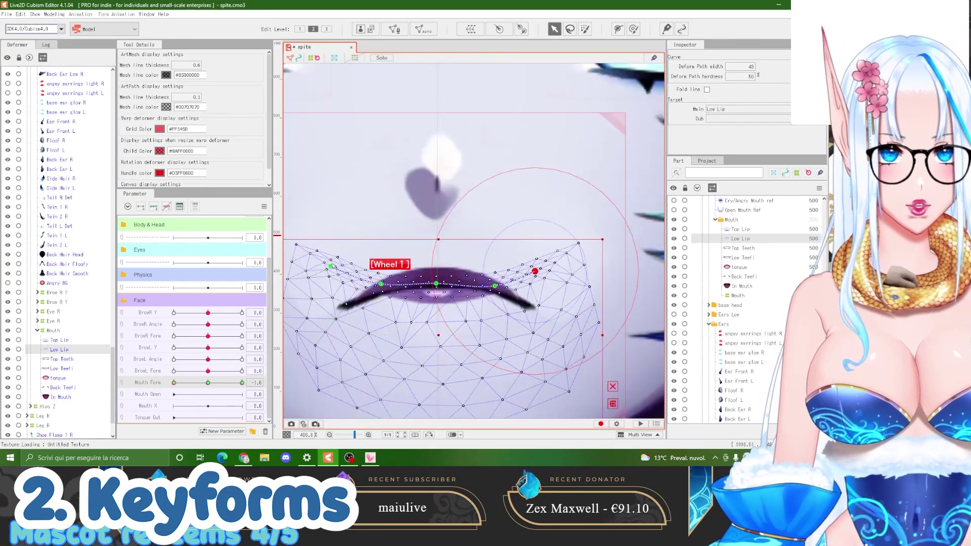
At Mouth Form -1.0, lower the Low Lip path's corner points and their neighboring points to match the Top Lip's frown
shift+click(330, 274)
drag(330, 275, 333, 311)
drag(382, 285, 384, 291)
drag(496, 287, 537, 308)
scroll(388, 293, down, 3)
At Mouth Form 1.0, raise the Top Lip path's corner points and nudge their neighboring points inward to form a smile
drag(174, 384, 243, 384)
click(59, 340)
scroll(371, 273, up, 3)
click(339, 286)
shift+click(544, 283)
drag(545, 283, 547, 270)
click(381, 302)
shift+click(509, 302)
mouse_move(509, 302)
mouse_down()
mouse_move(544, 278)
mouse_move(500, 298)
mouse_up()
At Mouth Form 1.0, adjust the Low Lip path's corner points and their neighboring points to follow the Top Lip's smile
click(59, 349)
click(340, 288)
shift+click(541, 286)
click(386, 299)
shift+click(500, 301)
scroll(397, 294, down, 3)
click(417, 296)
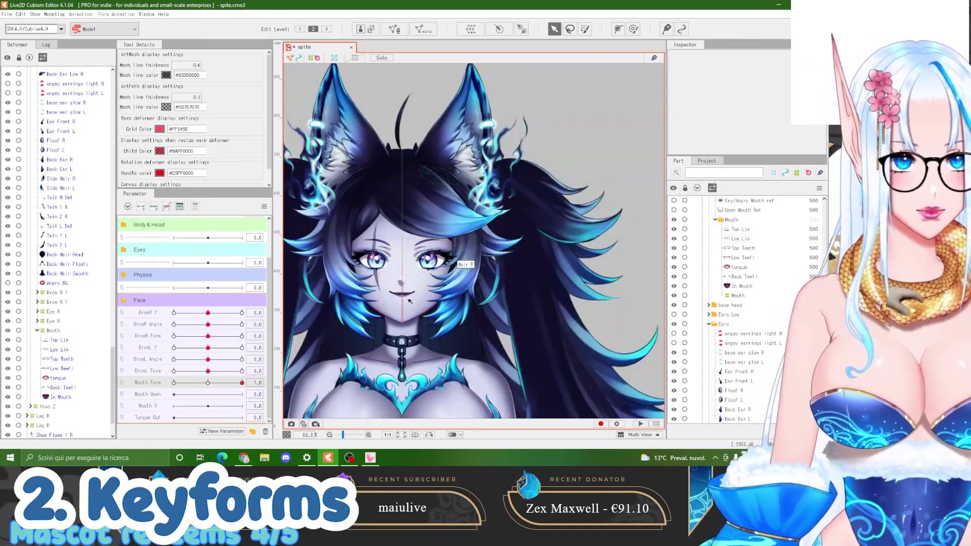
Return Mouth Form to 0.0 and select the objects keyed to that parameter
scroll(417, 295, up, 3)
drag(241, 383, 208, 383)
scroll(398, 283, up, 5)
click(297, 383)
click(303, 383)
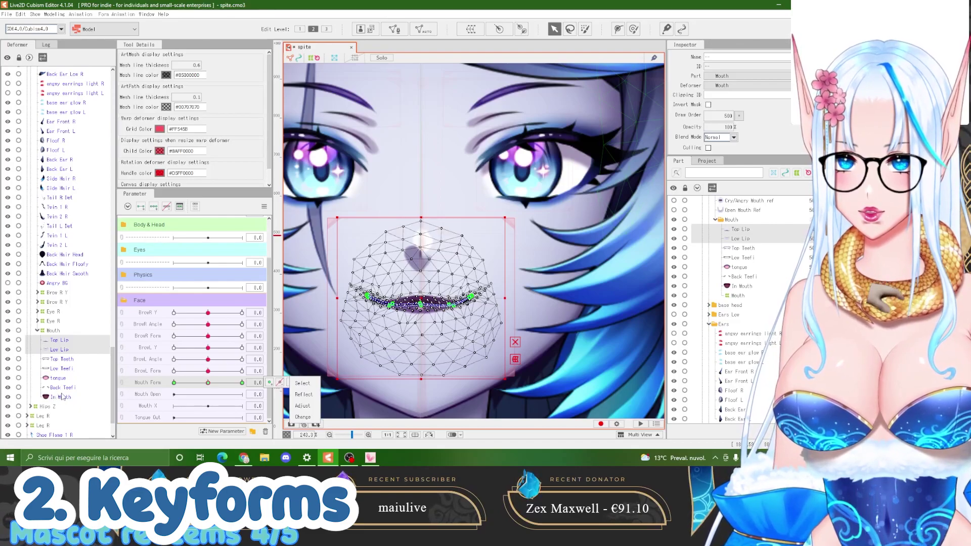
Create a warp deformer named Low Mouth as parent of the Low Teefi, tongue and Back Teefi
click(63, 368)
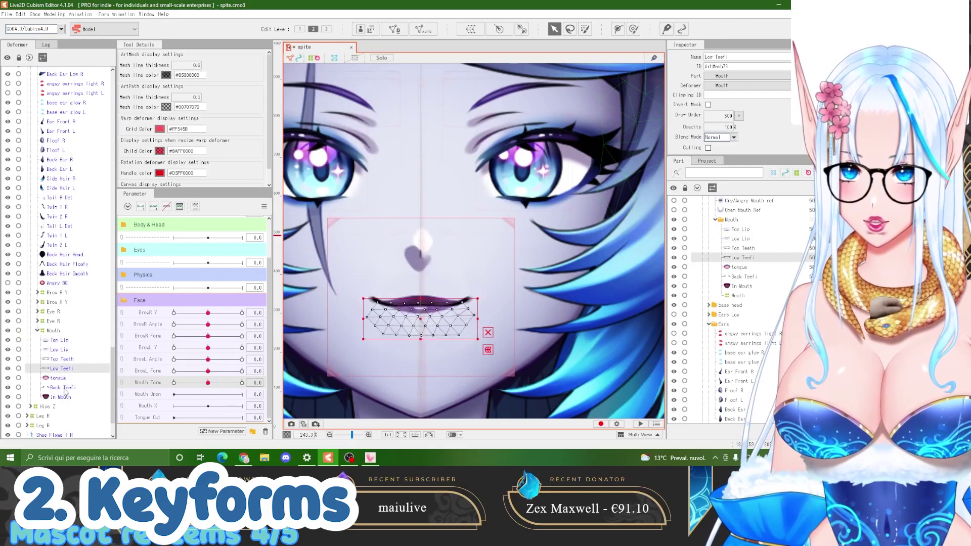
shift+click(65, 388)
click(483, 28)
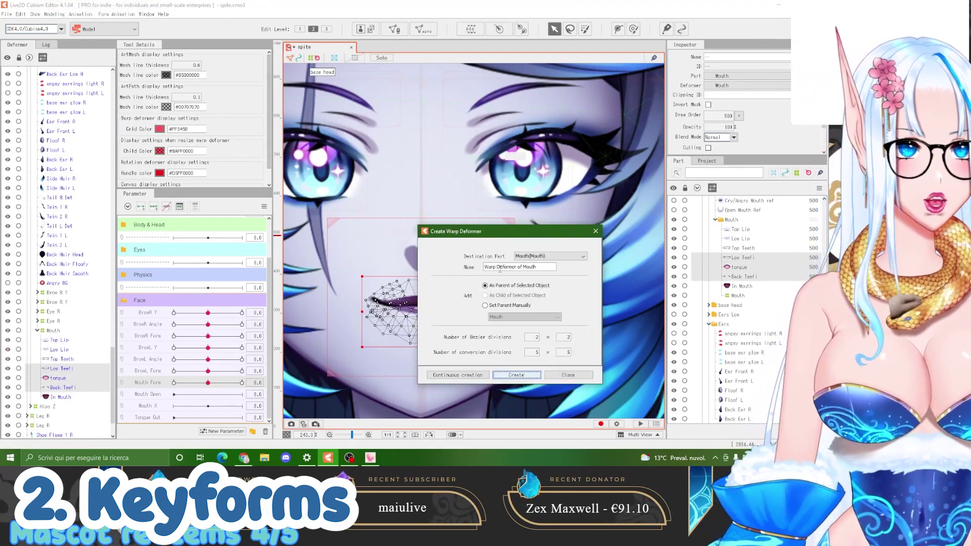
text(Low M)
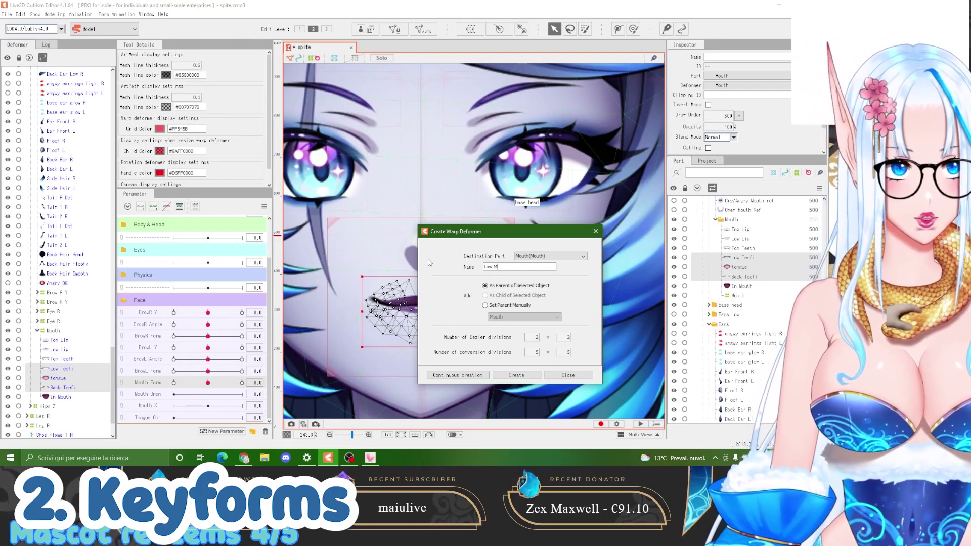
text(outh)
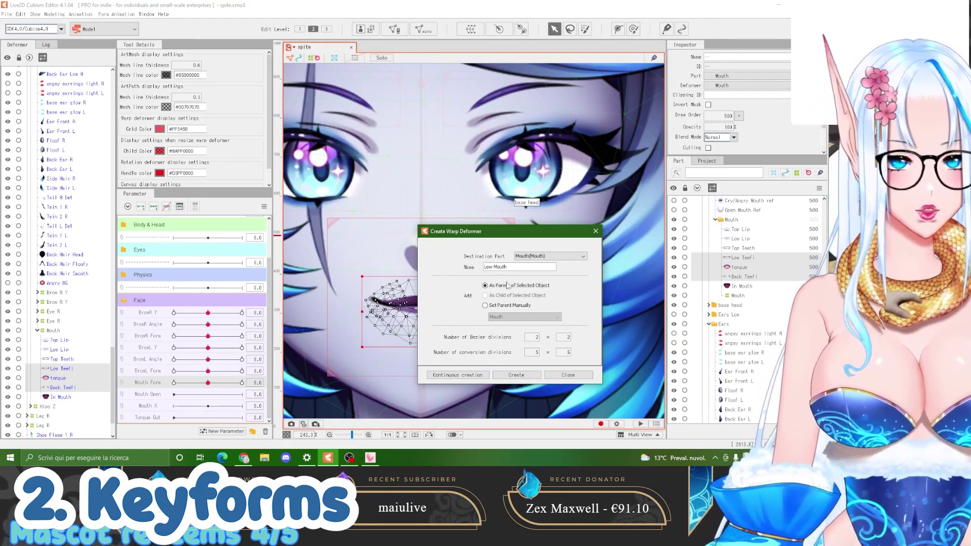
click(516, 375)
click(40, 378)
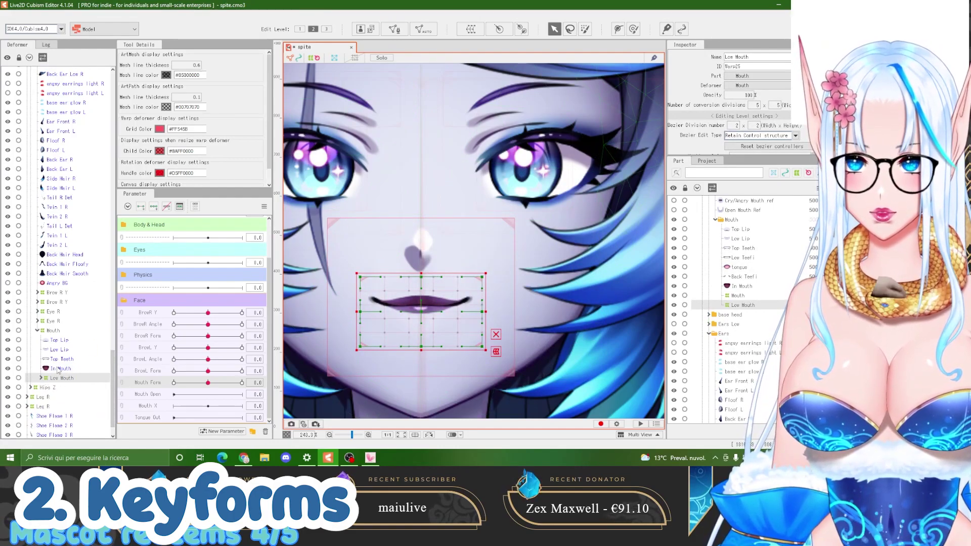
Select the Low Mouth deformer, In Mouth, Top Lip and Low Lip together and add three Mouth Form keys
ctrl+click(60, 370)
ctrl+click(60, 340)
ctrl+click(63, 351)
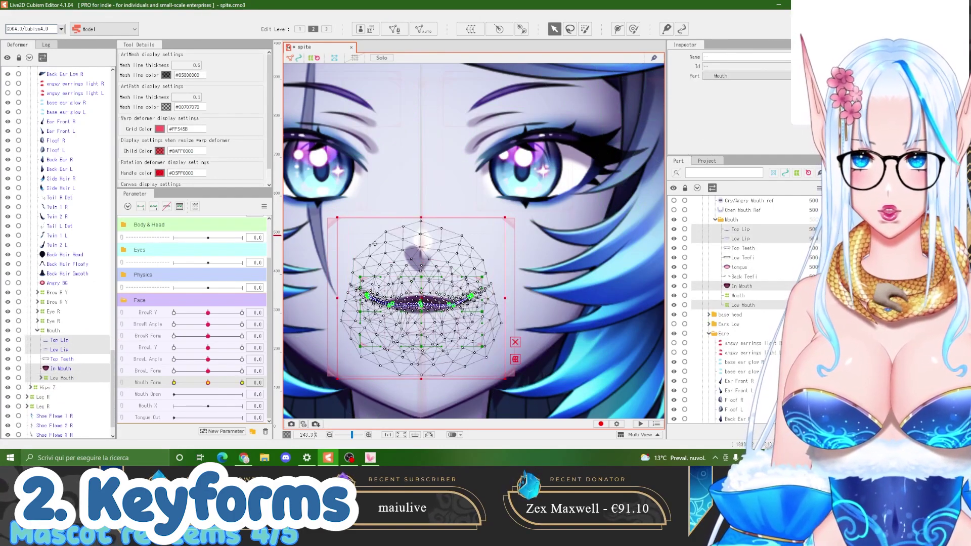
click(160, 384)
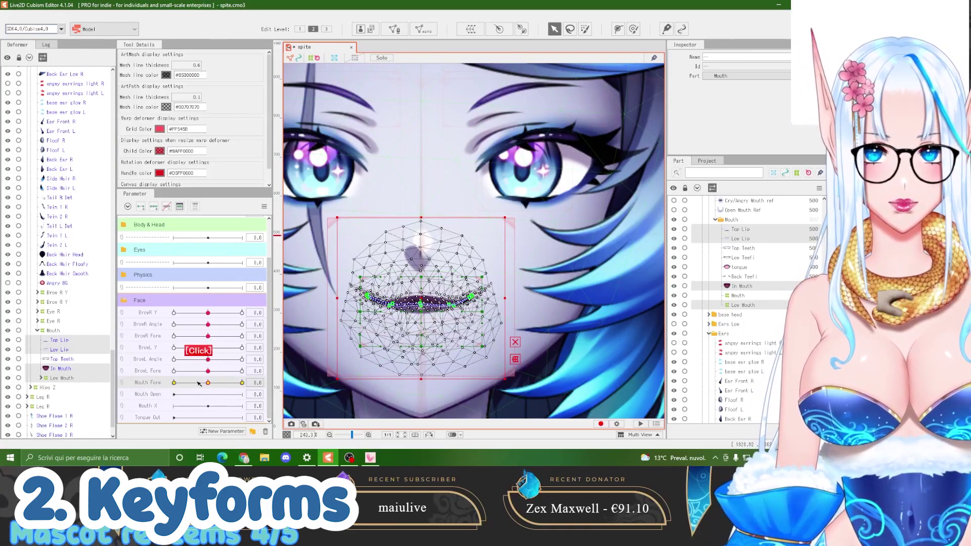
Key the selected mouth objects on Mouth Open at 0.0, 0.1 and 1.0
click(165, 394)
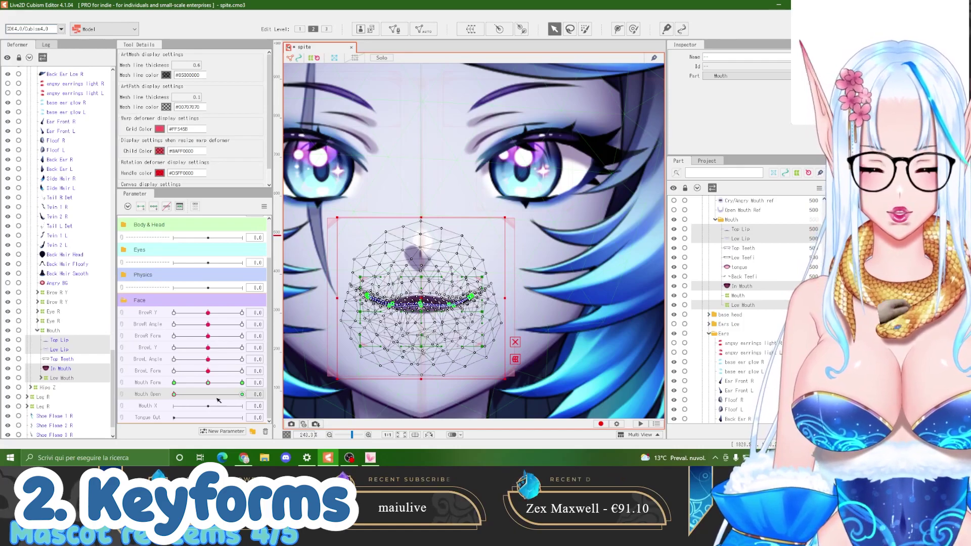
click(181, 207)
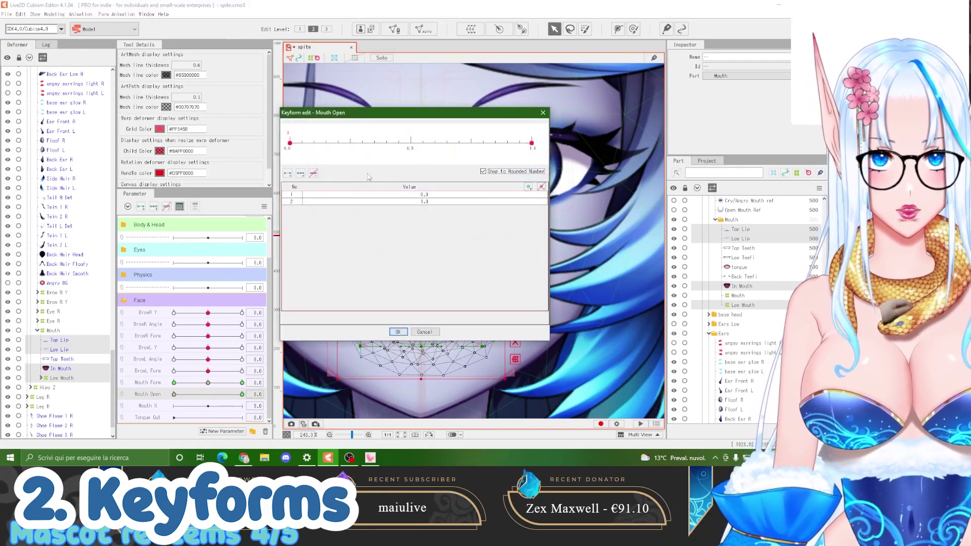
click(314, 143)
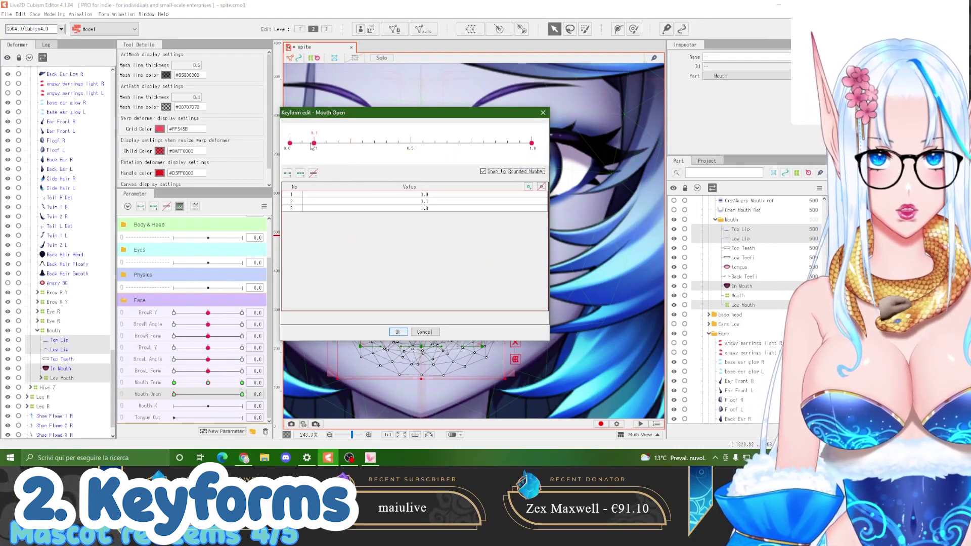
click(398, 332)
Link Mouth Form with Mouth Open to try their combined keys, and unlink them again
click(125, 385)
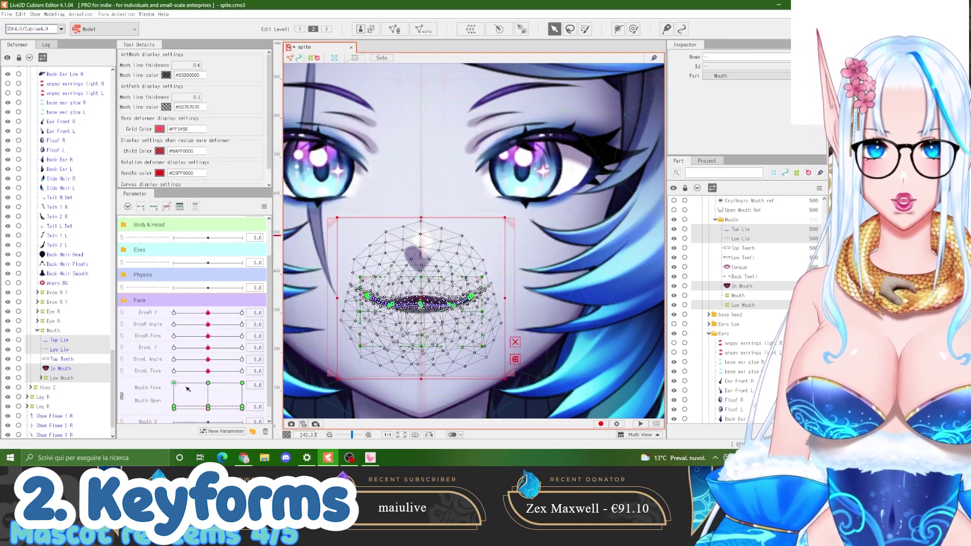
click(209, 406)
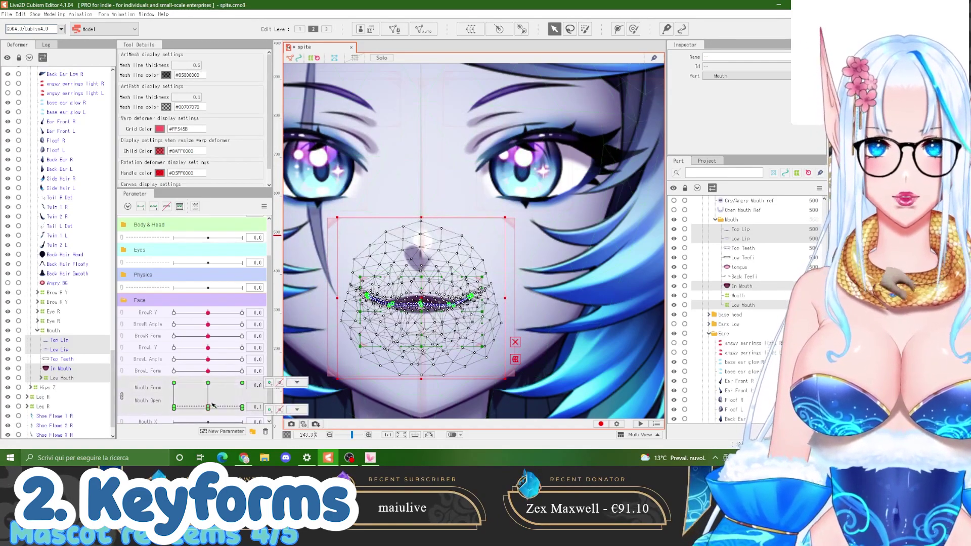
click(242, 407)
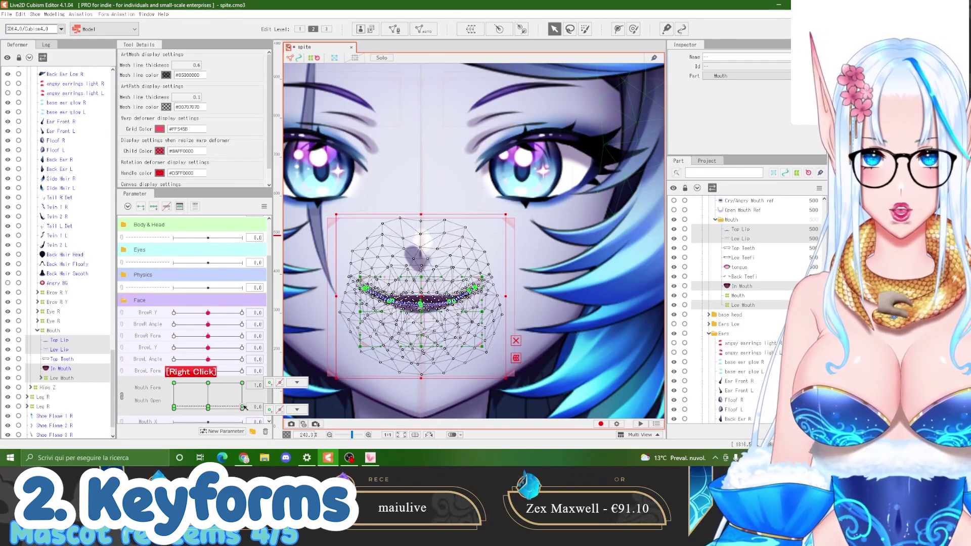
click(123, 399)
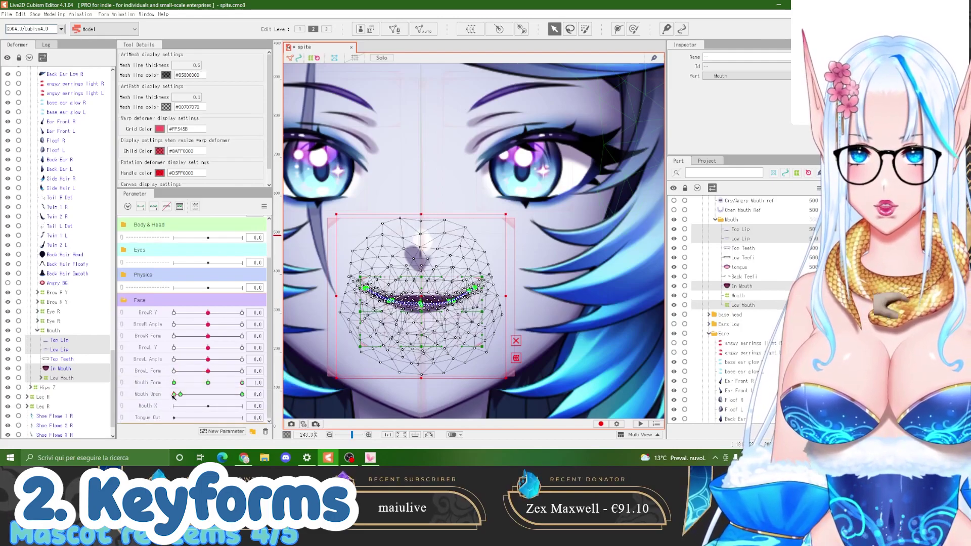
drag(173, 395, 177, 397)
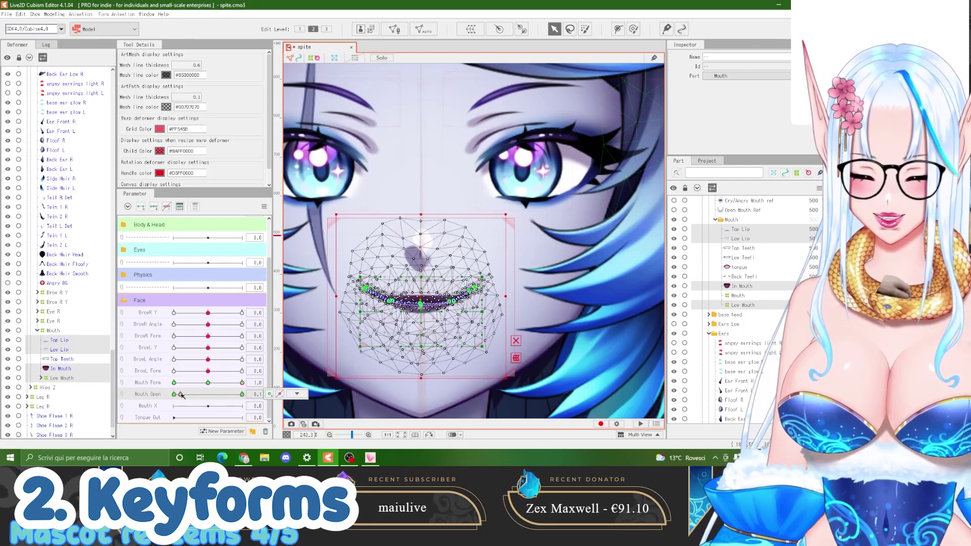
Add a Mouth Form key at -0.5 to the selected mouth objects and link Mouth Form with Mouth Open
click(151, 383)
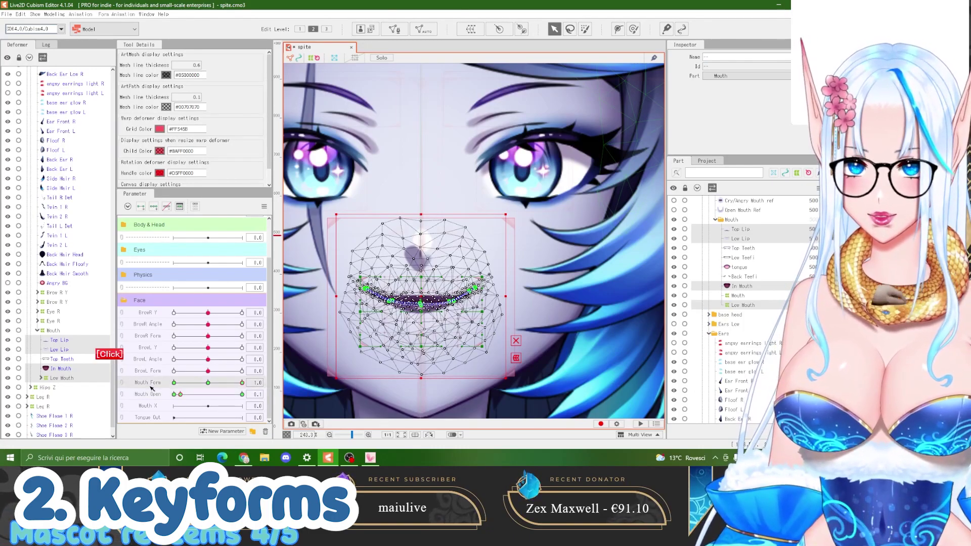
click(180, 207)
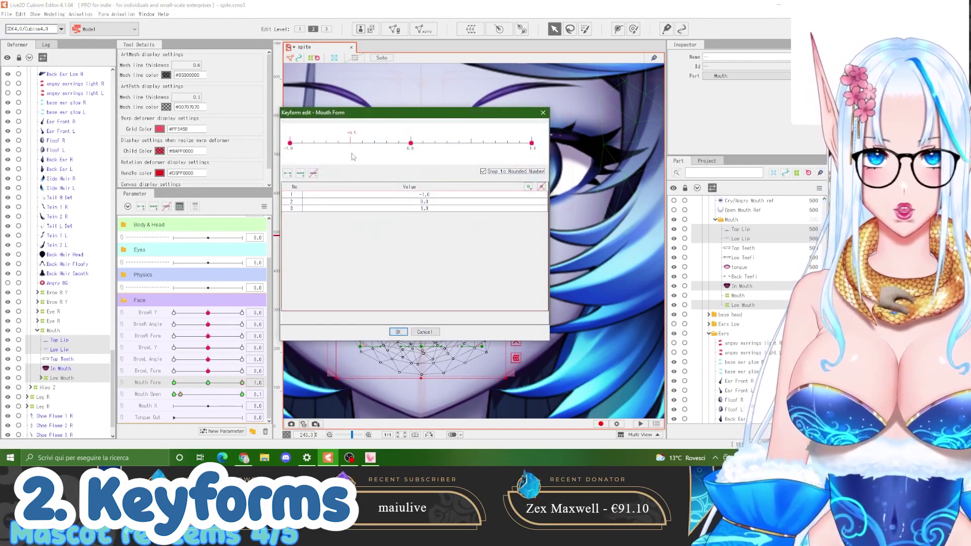
click(397, 332)
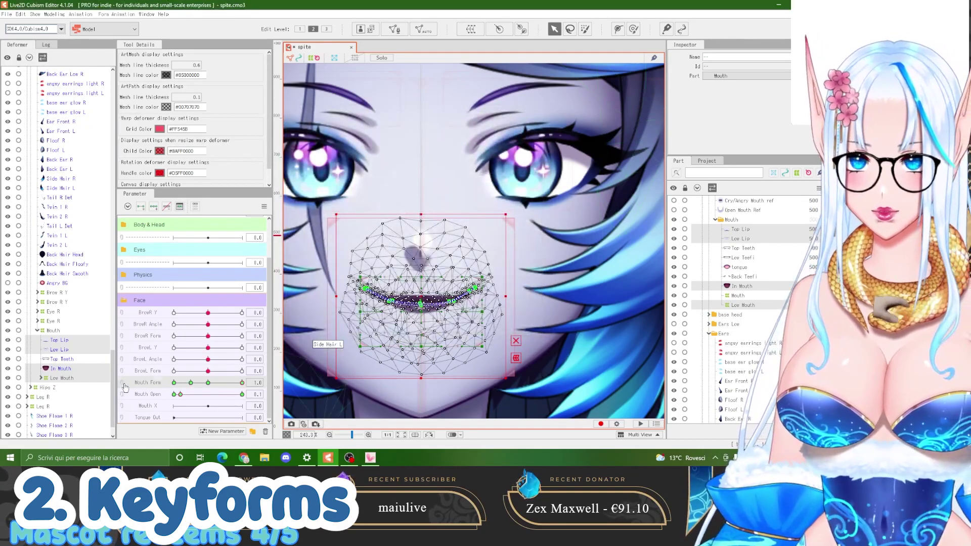
click(125, 388)
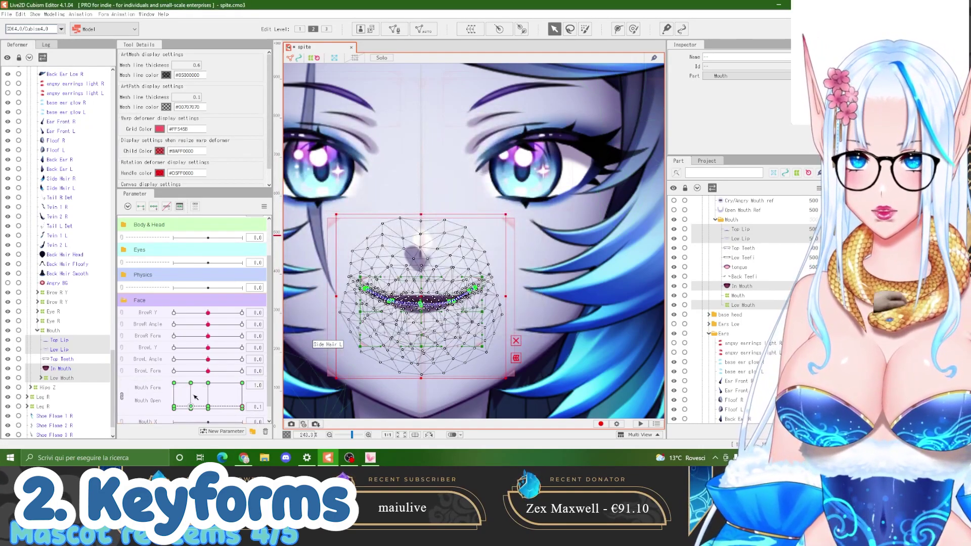
Step through the Mouth Form keys at Mouth Open 1.0 and stop at Mouth Form 1.0
right_click(243, 386)
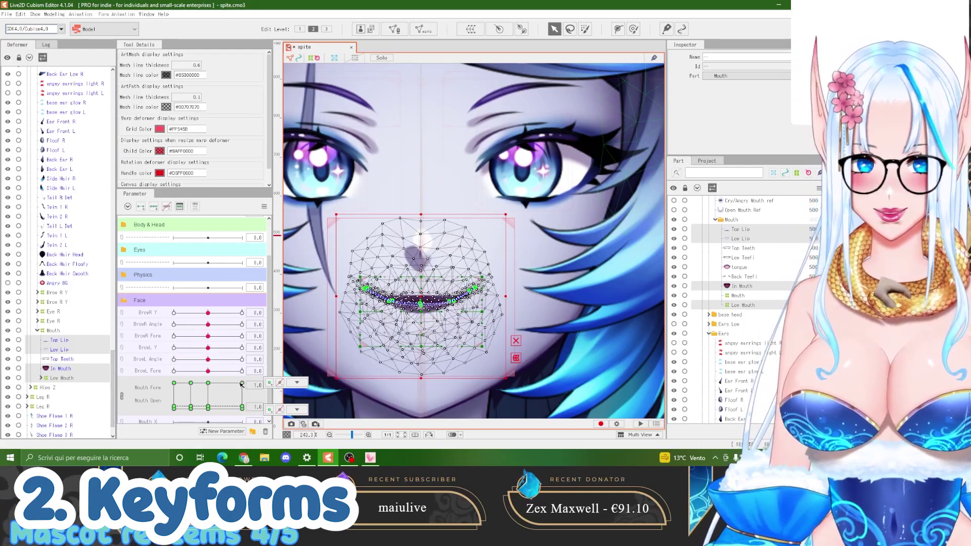
right_click(215, 381)
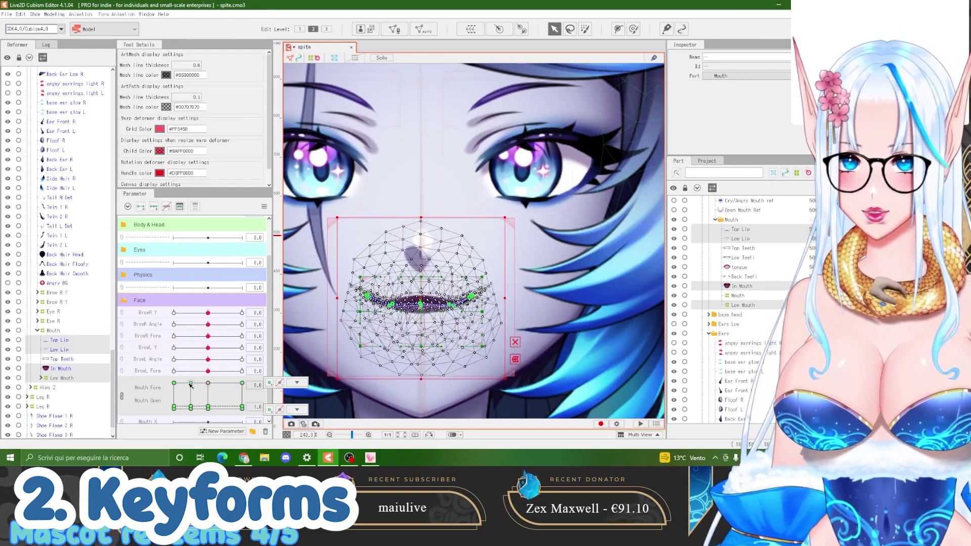
right_click(191, 384)
right_click(182, 385)
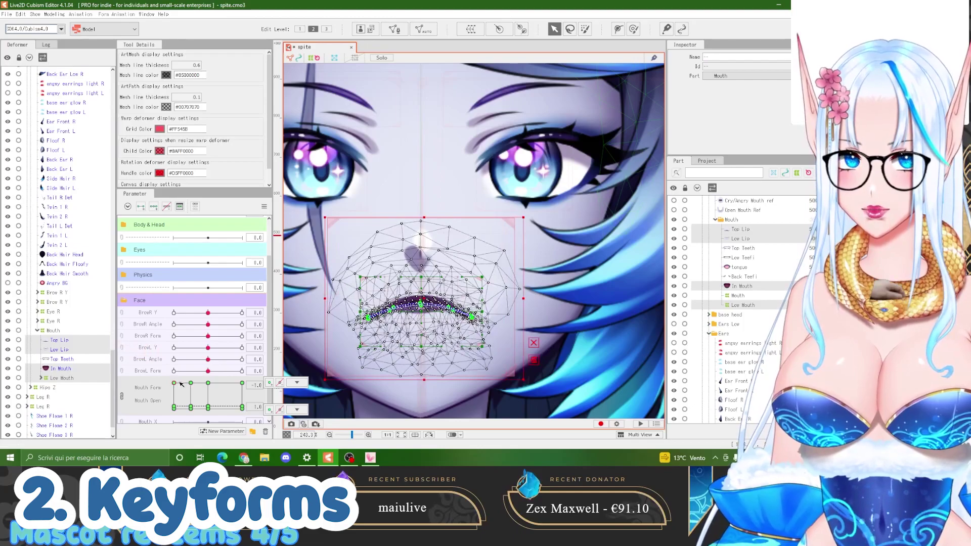
click(209, 383)
right_click(242, 384)
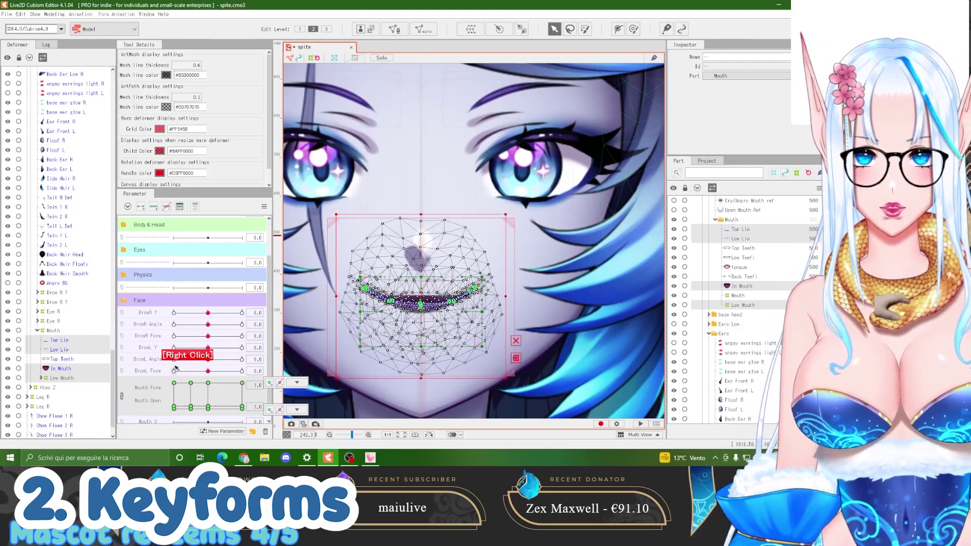
Lower the Low Lip mesh to open the smile at Mouth Form 1.0 and Mouth Open 1.0
click(71, 340)
scroll(419, 284, up, 5)
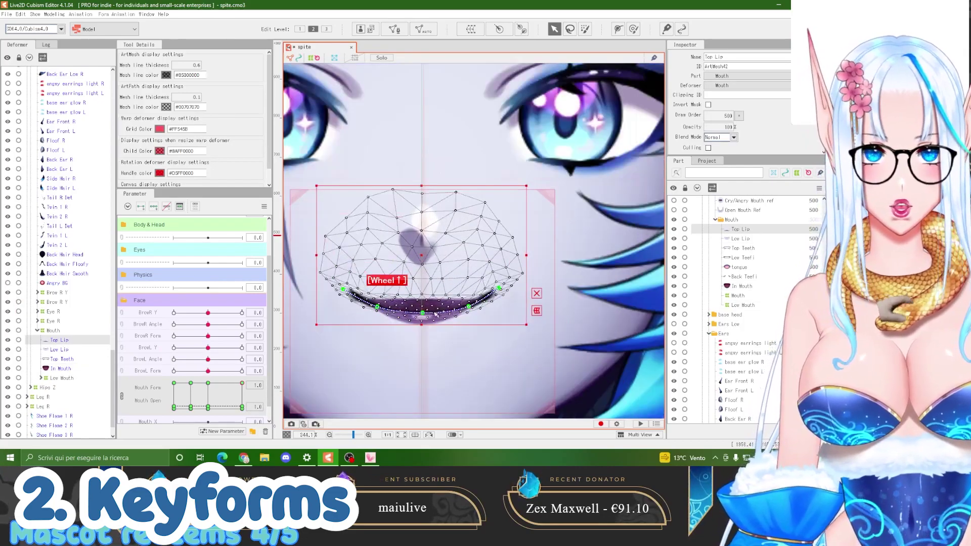
click(60, 350)
click(62, 359)
click(59, 350)
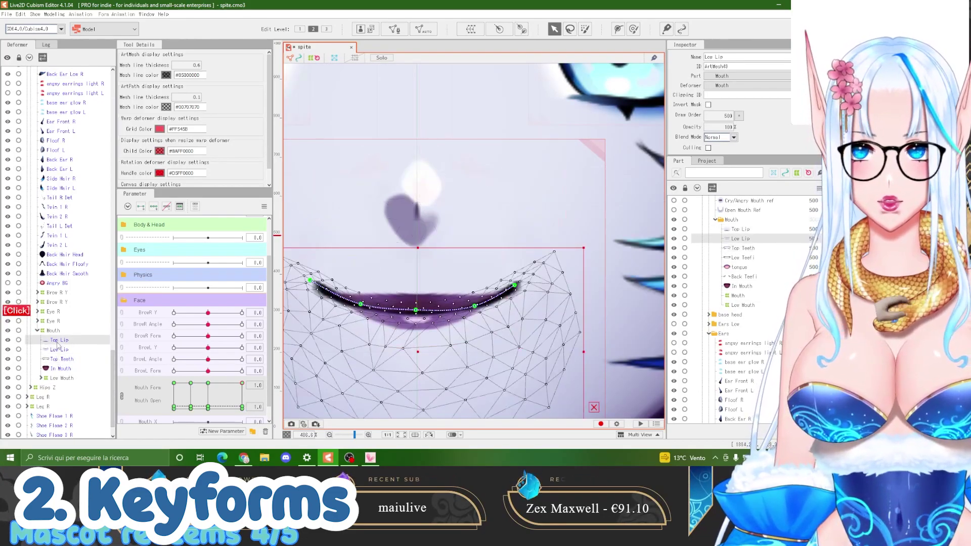
scroll(420, 335, down, 2)
drag(420, 335, 421, 359)
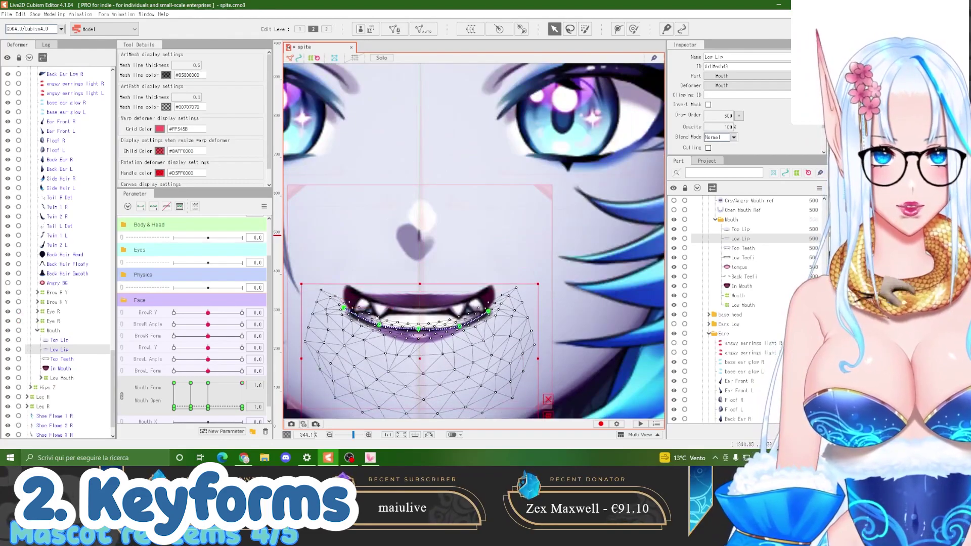
Adjust the lower lip's corner and intermediate path points to follow the open smile
click(344, 308)
shift+click(488, 312)
mouse_move(417, 310)
mouse_down()
mouse_move(416, 286)
mouse_move(426, 306)
mouse_up()
click(379, 325)
shift+click(461, 326)
Reshape the Top Lip's corner, intermediate and center path points for the open smile
click(60, 340)
scroll(403, 295, up, 2)
click(315, 284)
shift+click(535, 284)
click(363, 306)
shift+click(492, 306)
click(426, 313)
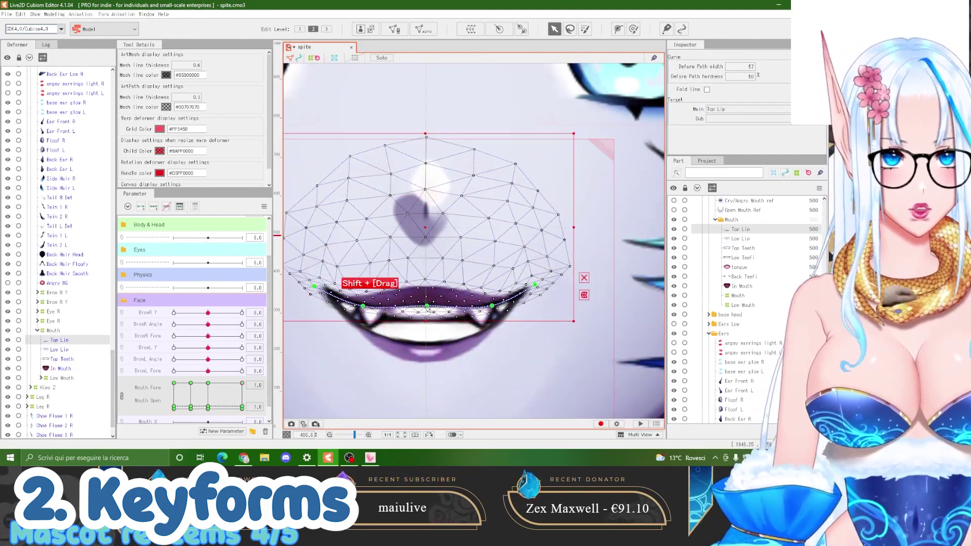
scroll(407, 290, down, 2)
Refine the Low Lip's two intermediate points and fit the Low Mouth deformer to the open smile
click(59, 350)
scroll(422, 339, up, 2)
click(363, 309)
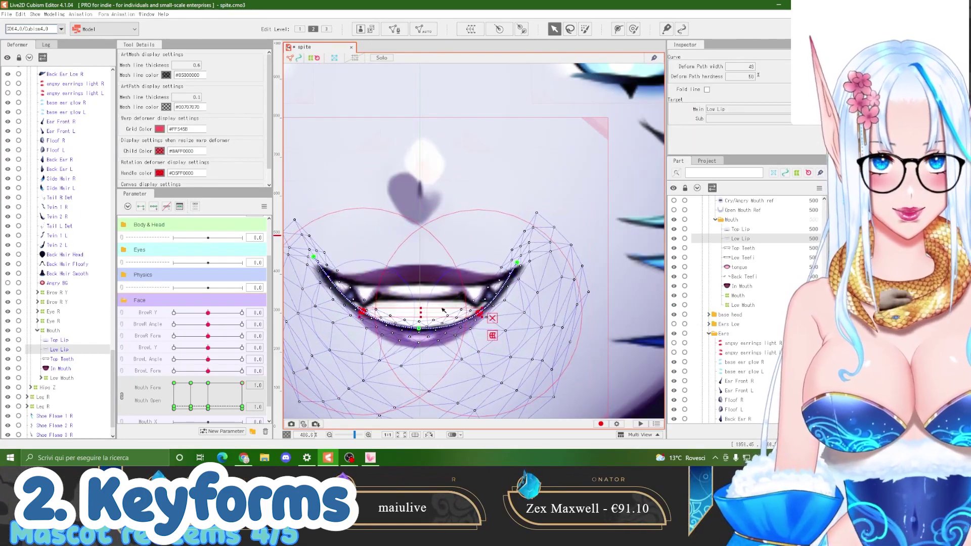
click(61, 378)
scroll(419, 330, down, 2)
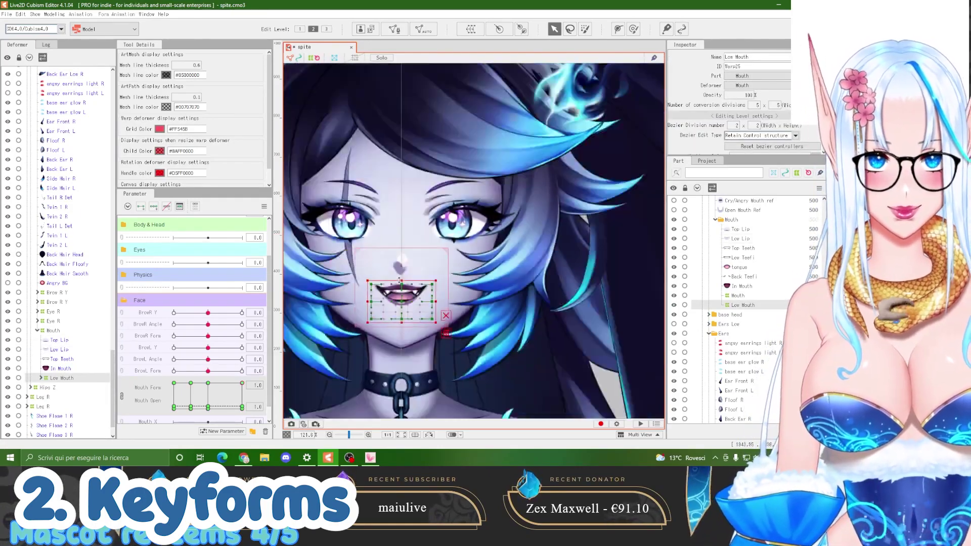
scroll(418, 330, up, 2)
At Mouth Form 0.0 and Mouth Open 1.0, lower the Low Lip and raise its corner points to the upper lip
click(418, 331)
scroll(415, 334, down, 1)
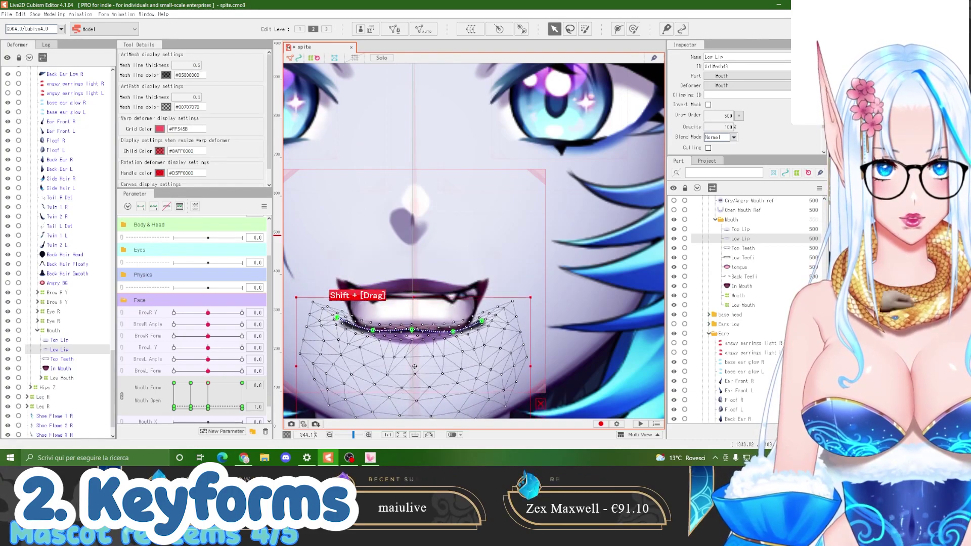
scroll(349, 317, up, 2)
click(539, 324)
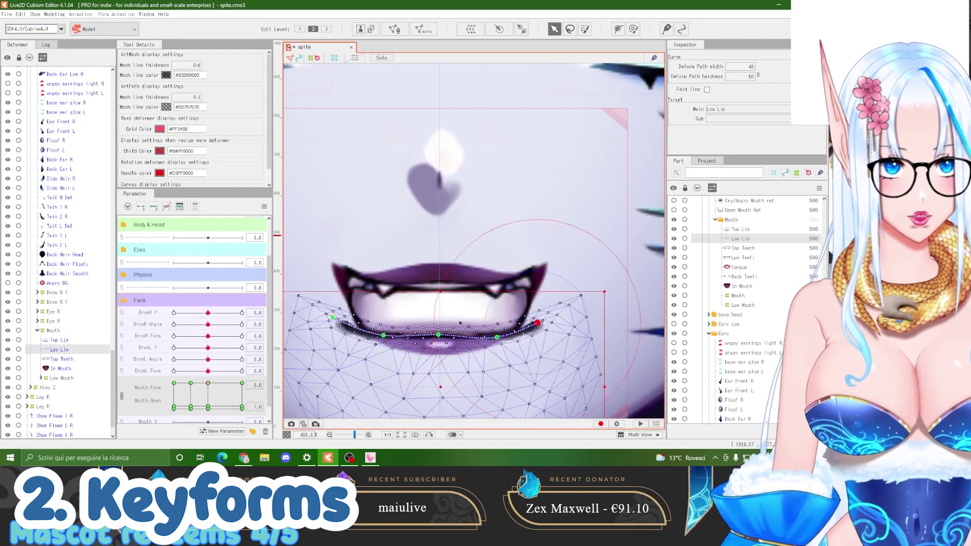
drag(439, 322, 438, 267)
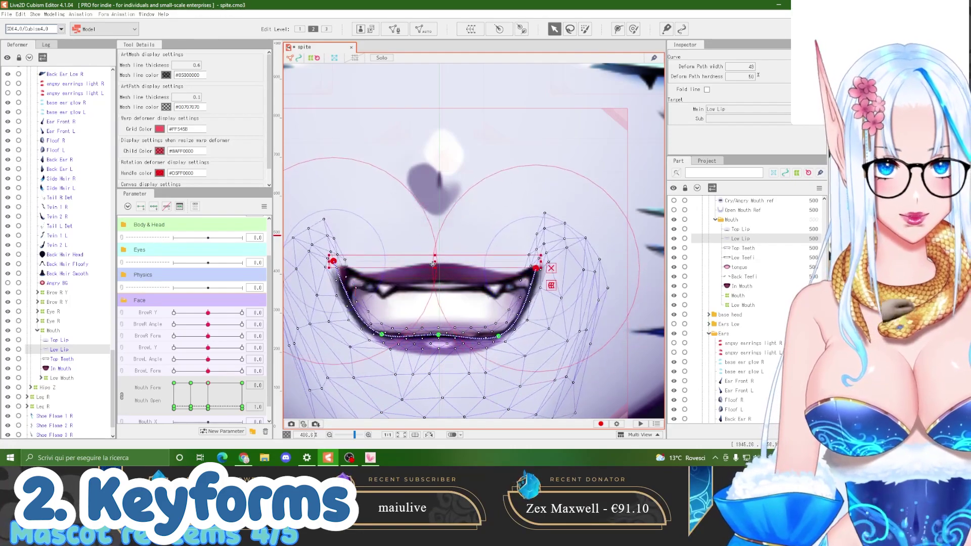
Round the neutral open lower lip by lowering its center and raising its intermediate and corner points
scroll(439, 266, down, 1)
click(439, 268)
click(444, 313)
drag(444, 314, 444, 331)
scroll(446, 332, up, 1)
drag(380, 334, 378, 322)
drag(496, 335, 495, 324)
drag(331, 261, 331, 232)
drag(533, 268, 533, 239)
drag(496, 324, 494, 316)
drag(378, 322, 376, 315)
Lower the neutral upper lip's corners and raise its center and intermediate points slightly into an arch
click(333, 242)
drag(333, 242, 332, 254)
drag(536, 239, 535, 255)
drag(375, 255, 375, 250)
drag(436, 253, 436, 246)
drag(375, 250, 374, 251)
drag(436, 246, 437, 242)
drag(501, 256, 501, 251)
Pull the lower lip's corner point inward and refine its center point in the neutral open mouth
click(331, 233)
mouse_move(331, 232)
mouse_down()
mouse_move(330, 220)
mouse_move(338, 232)
mouse_up()
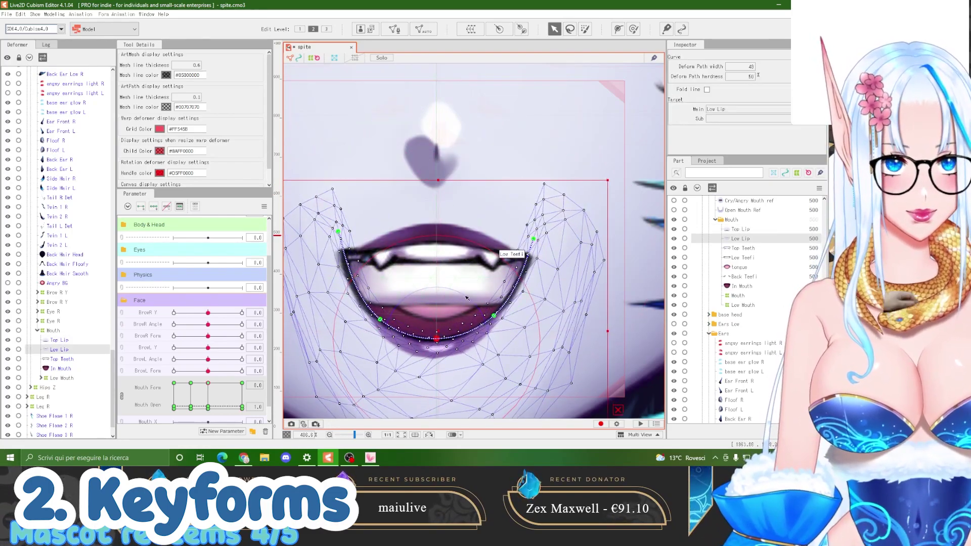
click(440, 335)
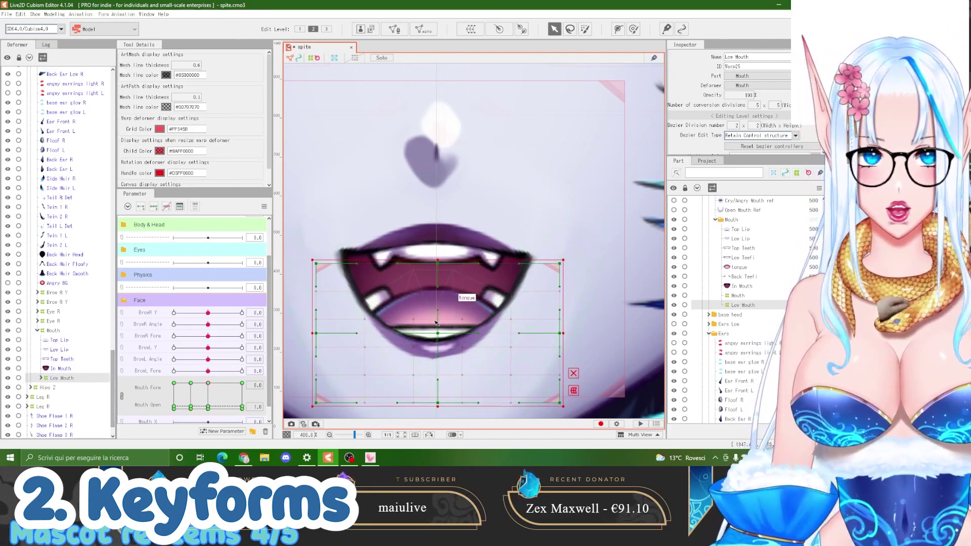
Lower the Low Mouth deformer to fit the teeth and tongue into the neutral open mouth
scroll(384, 285, down, 3)
scroll(374, 276, up, 3)
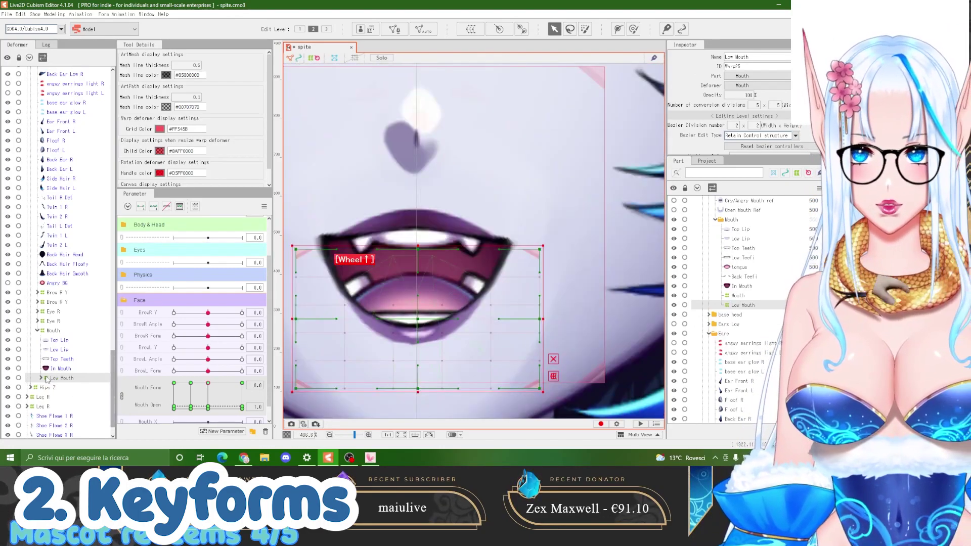
click(40, 378)
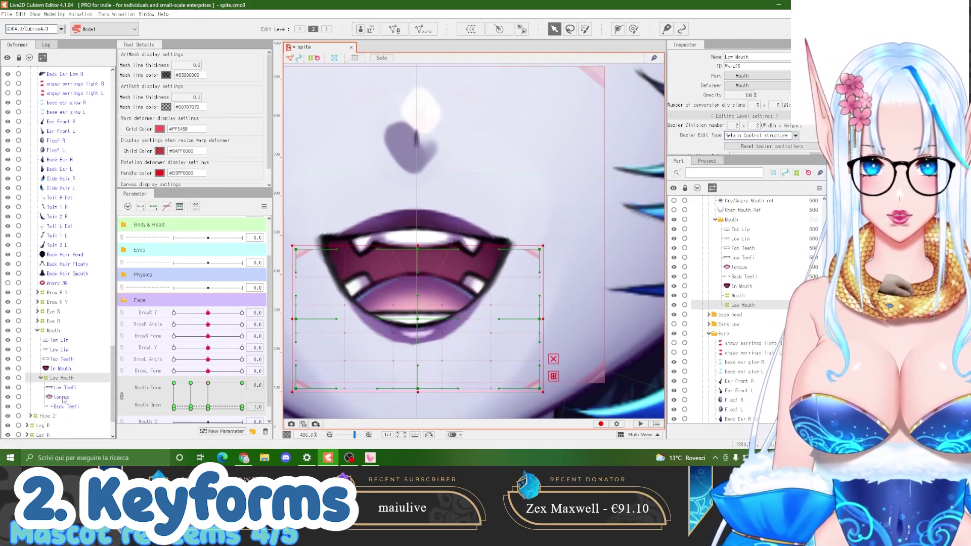
click(41, 378)
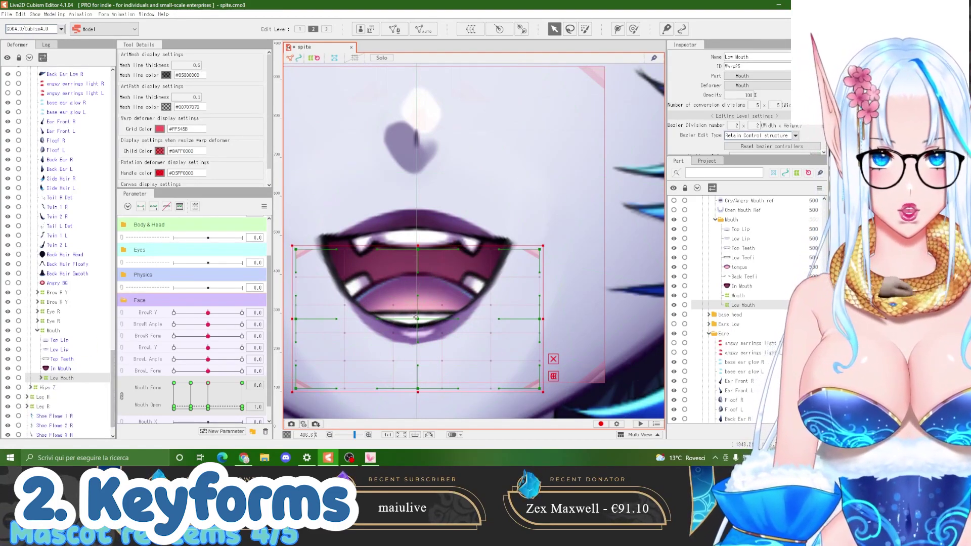
drag(416, 317, 415, 323)
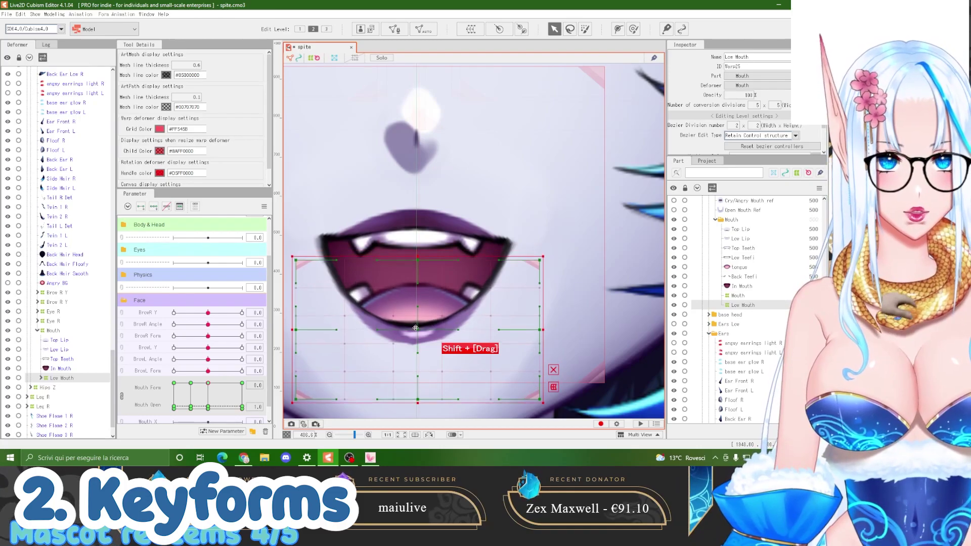
scroll(415, 324, down, 3)
scroll(456, 309, up, 3)
click(466, 306)
click(466, 306)
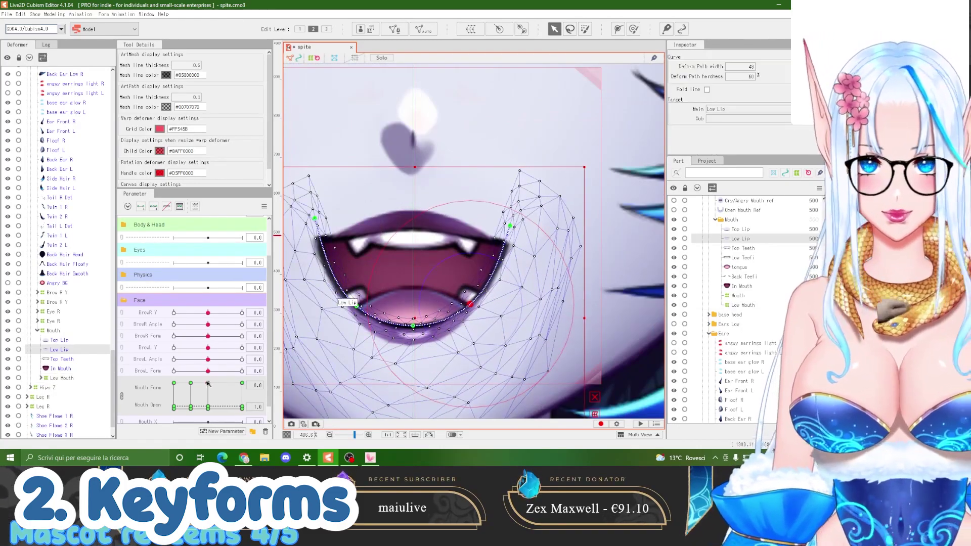
At Mouth Form -0.5 and Mouth Open 1.0, arch the Top Lip by raising its center and dropping its sides and corners
click(192, 382)
click(376, 221)
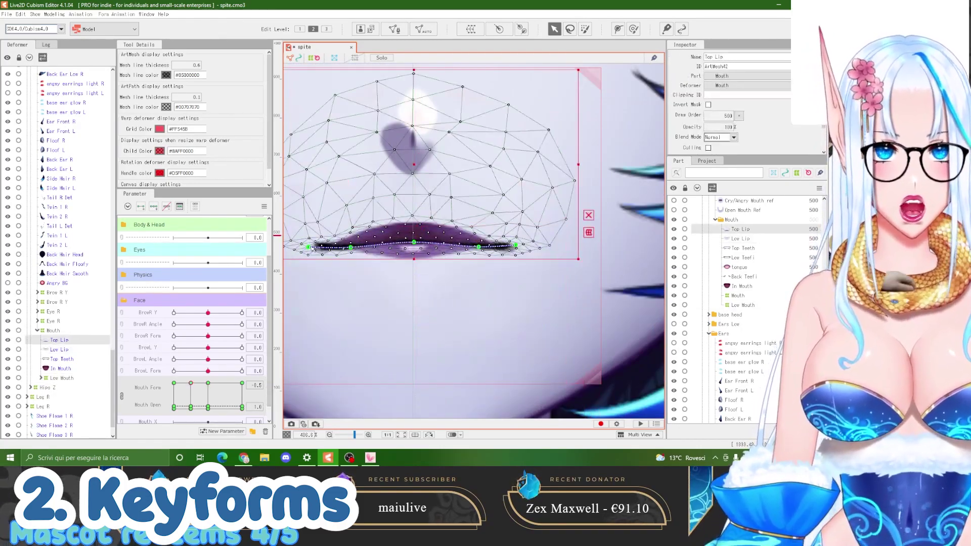
click(350, 247)
drag(414, 242, 414, 237)
click(350, 248)
shift+click(479, 247)
drag(479, 247, 478, 263)
drag(478, 263, 471, 263)
drag(415, 239, 450, 274)
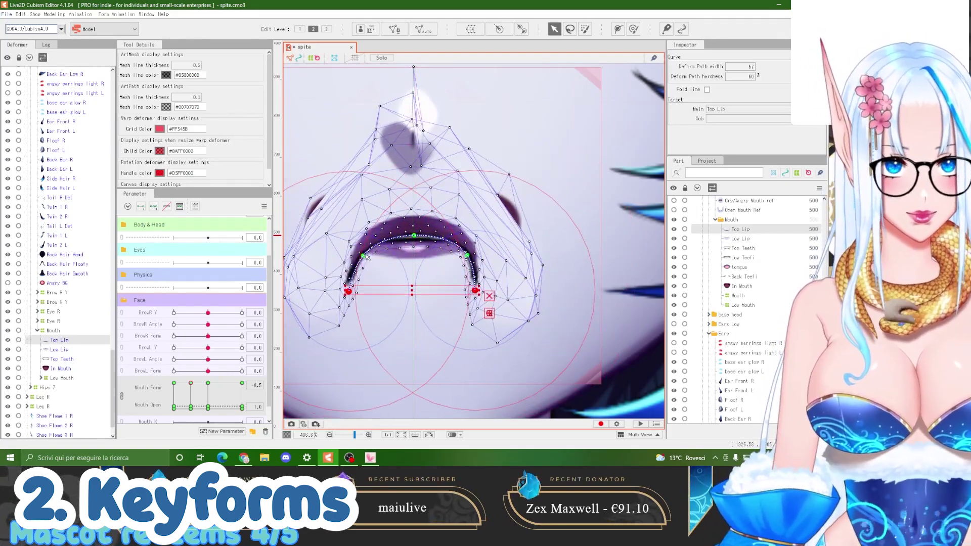
Pull the upper lip's intermediate and corner points inward and preview the neighbouring Mouth Form values
drag(364, 256, 370, 257)
drag(467, 256, 459, 258)
drag(349, 291, 361, 295)
drag(475, 291, 472, 293)
drag(369, 257, 371, 257)
drag(195, 381, 207, 380)
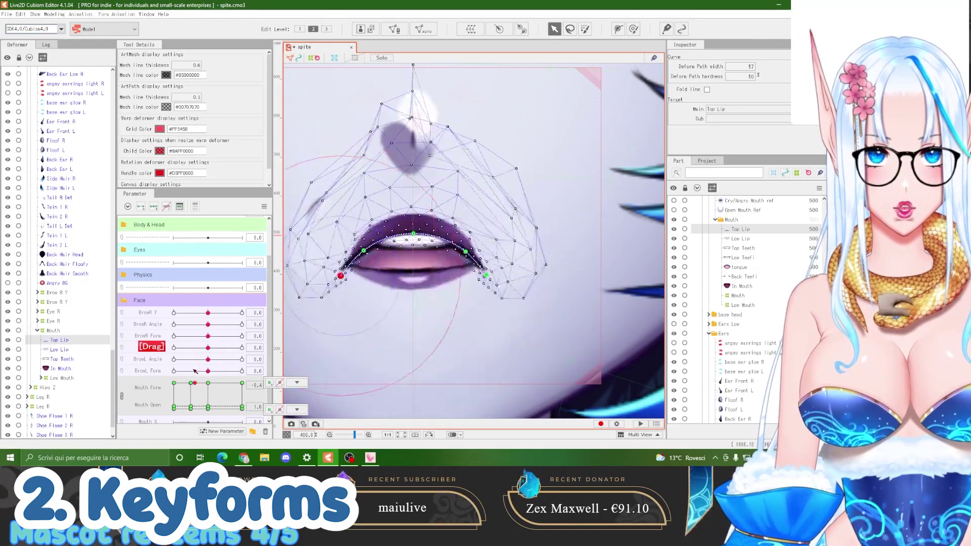
right_click(207, 382)
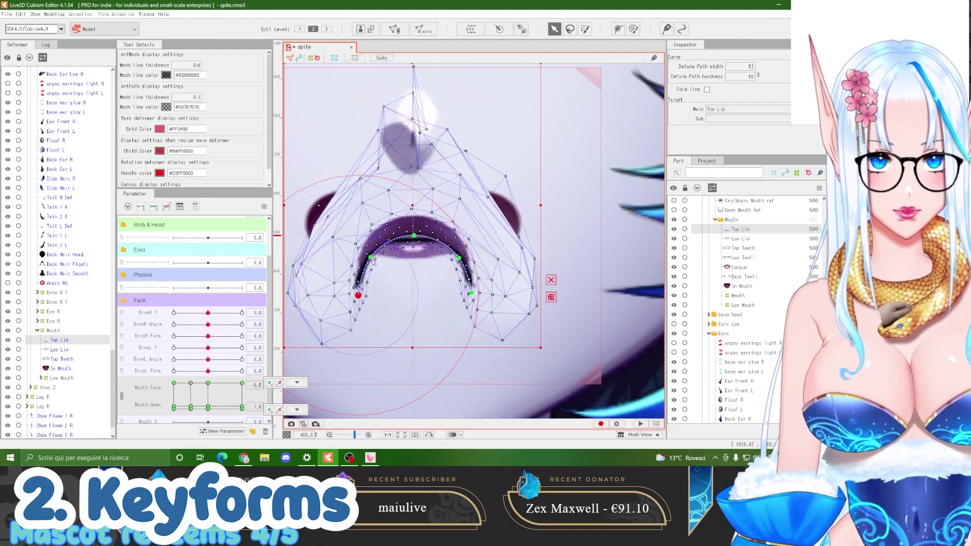
Lower the Low Lip at Mouth Form -0.5, raise its corners to the upper lip and pull its sides inward
click(412, 252)
scroll(411, 268, down, 3)
drag(412, 247, 412, 308)
scroll(416, 283, up, 3)
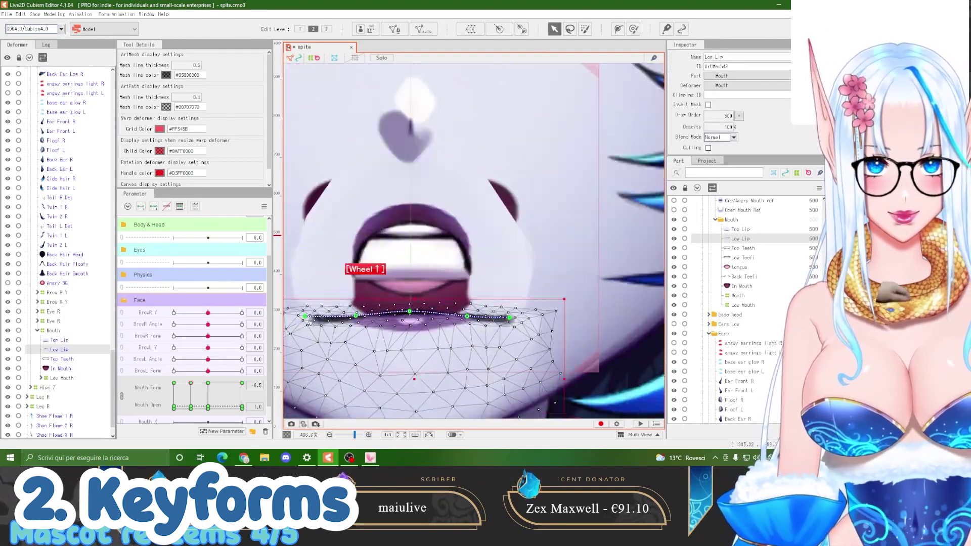
click(304, 311)
shift+click(510, 312)
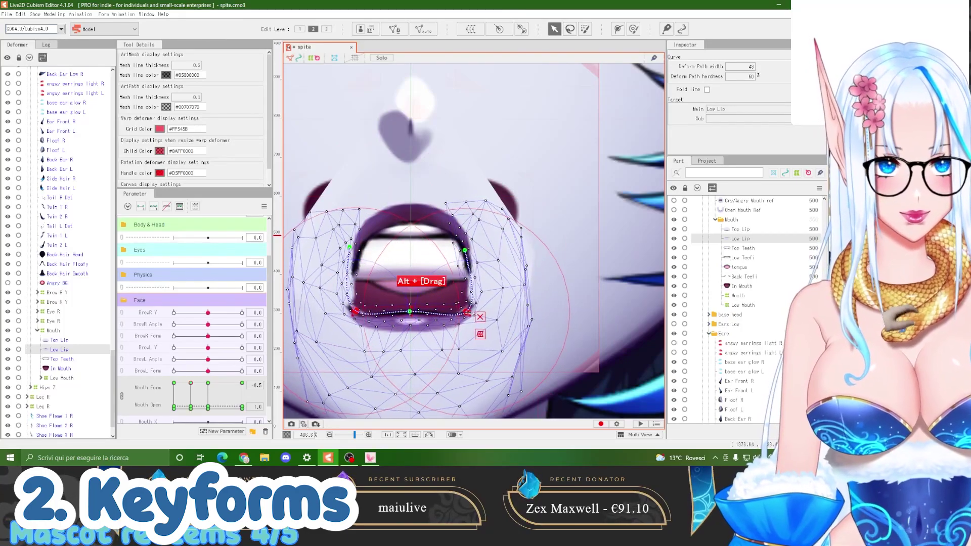
Lower the upper lip's corner points and nudge its side point to round the mouth opening
scroll(359, 249, up, 2)
drag(505, 248, 511, 273)
click(360, 217)
drag(352, 277, 353, 303)
drag(513, 273, 516, 295)
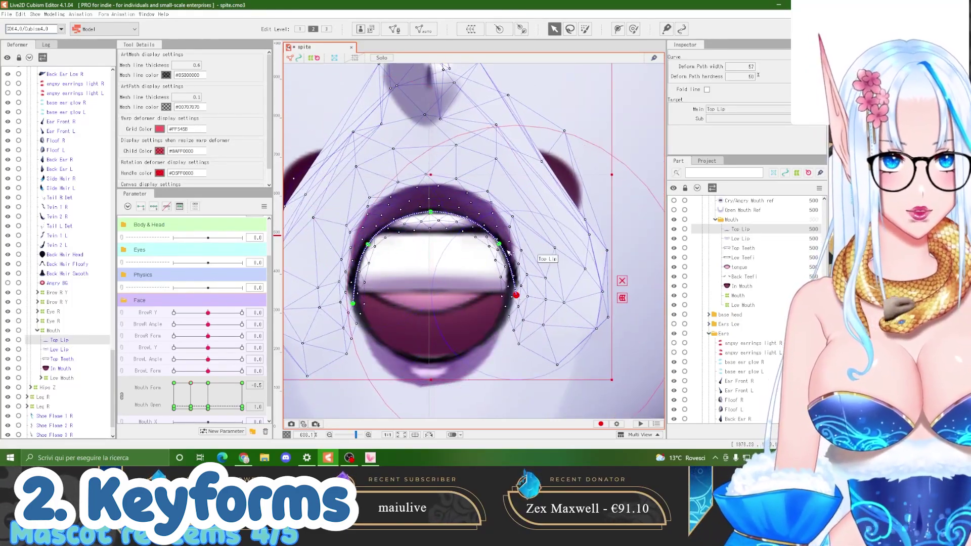
drag(499, 244, 502, 239)
scroll(399, 295, down, 5)
scroll(410, 286, up, 3)
Lower the Low Mouth deformer to fit the teeth and tongue into the rounded mouth
click(62, 378)
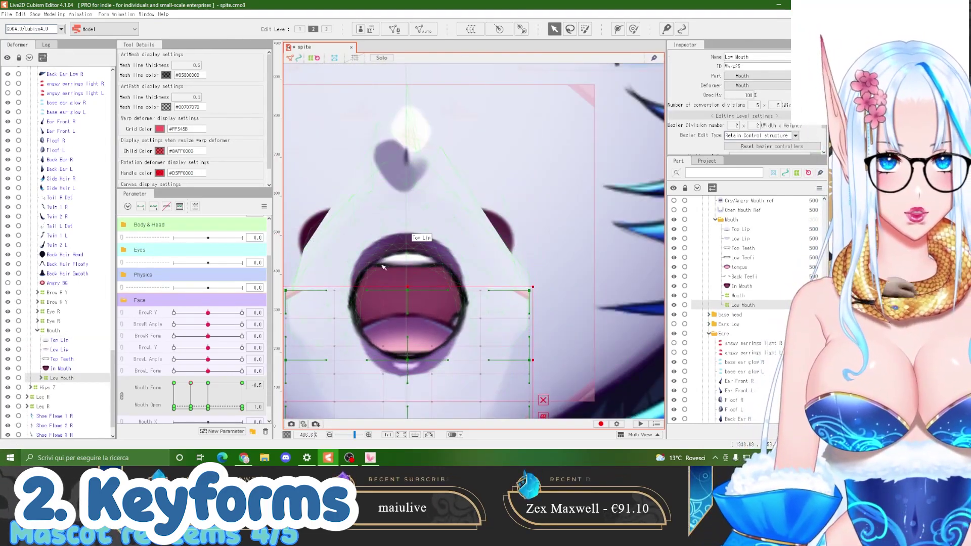
scroll(387, 261, down, 5)
scroll(395, 259, up, 2)
Refine the side points of the upper and lower lips to even out the rounded mouth at Mouth Form -0.5
mouse_move(190, 383)
mouse_down()
mouse_move(208, 383)
mouse_move(191, 383)
mouse_up()
click(396, 253)
scroll(397, 259, up, 3)
click(459, 307)
shift+click(446, 272)
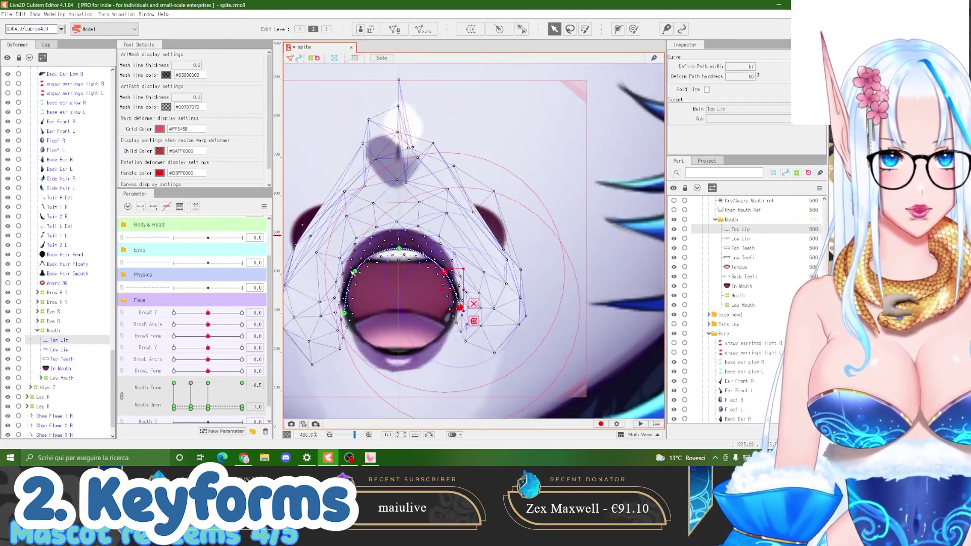
drag(464, 292, 397, 353)
click(426, 338)
click(456, 293)
shift+click(346, 293)
Move the In Mouth mesh down to fill the rounded mouth opening
click(63, 340)
click(69, 350)
scroll(408, 326, down, 5)
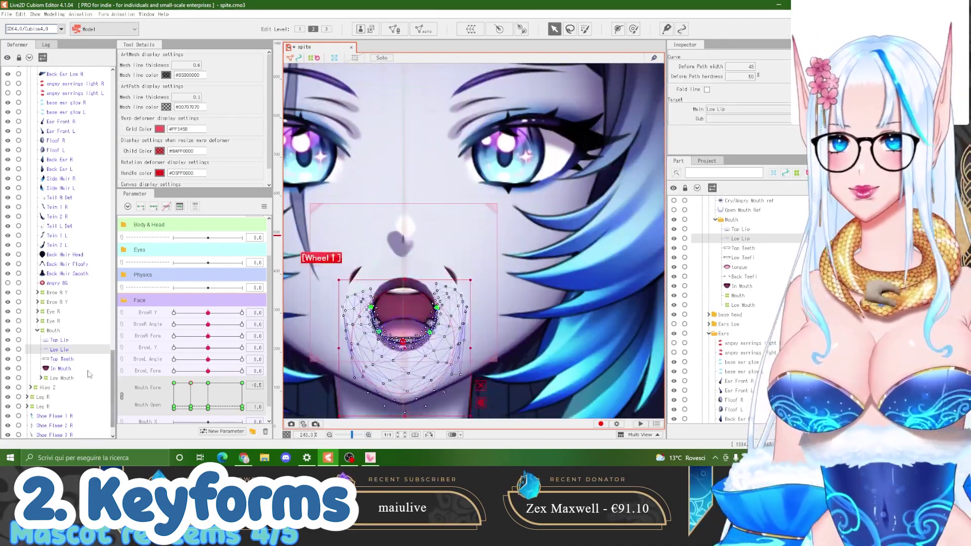
click(94, 369)
scroll(386, 308, up, 1)
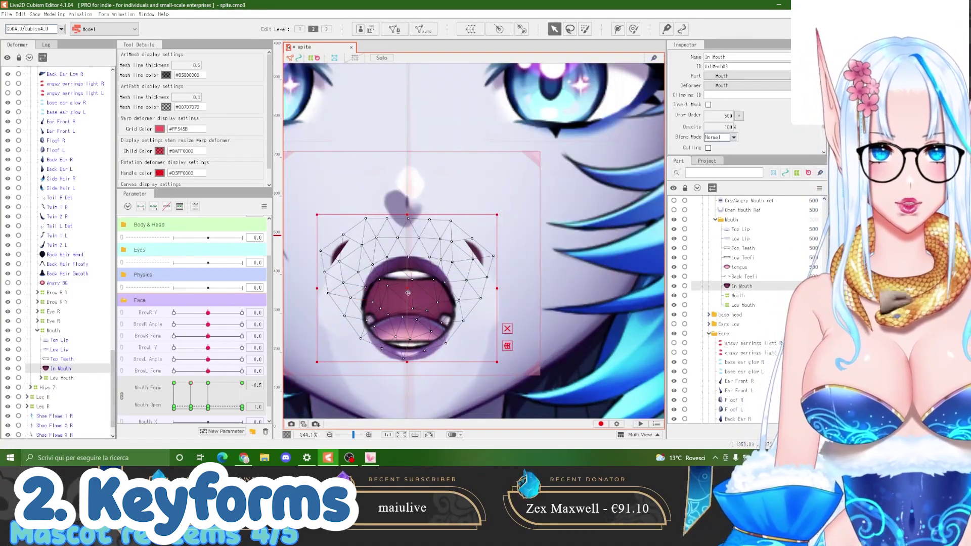
drag(408, 290, 410, 306)
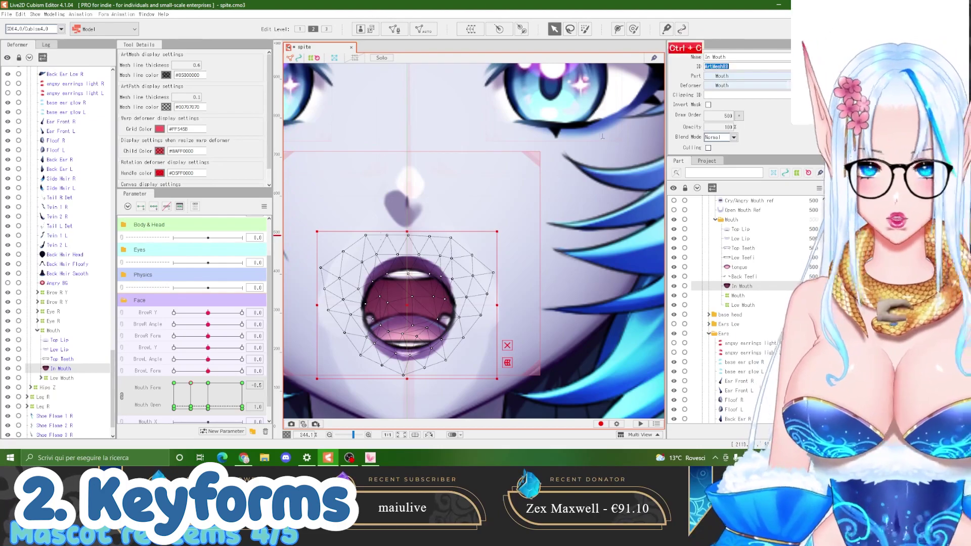
Clip Top Teeth, Low Teefi, tongue and Back Teefi to the In Mouth mesh using its ID as Clipping ID
click(41, 379)
click(64, 389)
ctrl+click(62, 397)
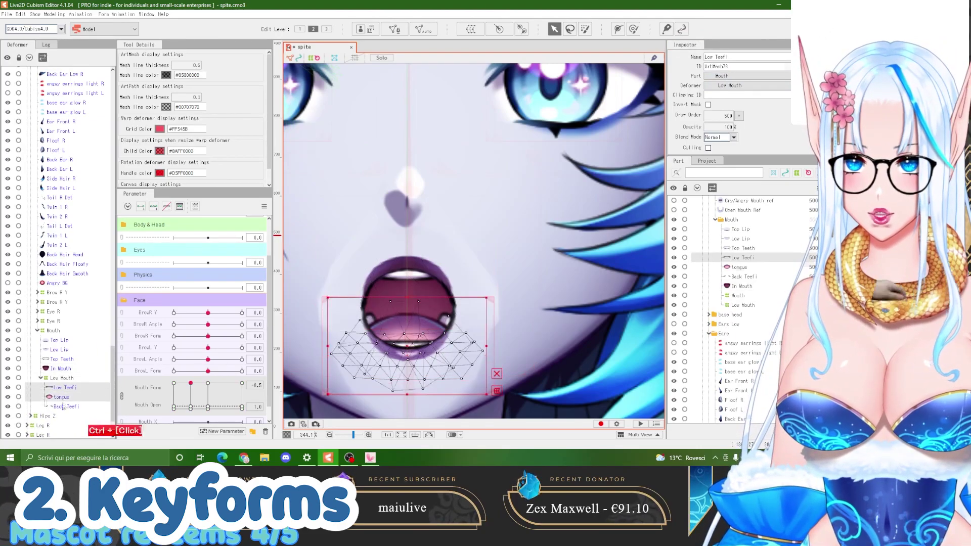
ctrl+click(63, 407)
ctrl+click(67, 359)
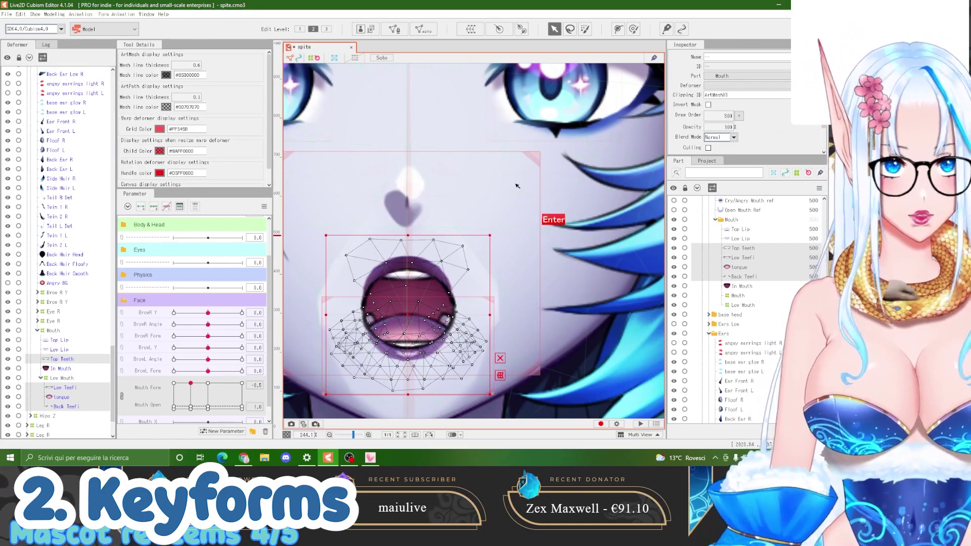
scroll(375, 316, down, 2)
scroll(376, 316, up, 2)
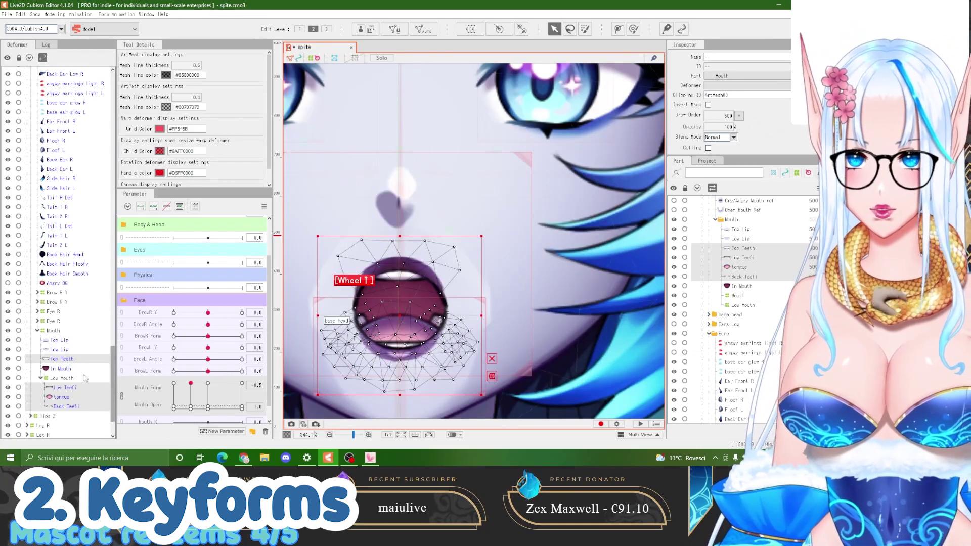
Try moving the In Mouth mesh sideways to test the clipping, and undo the move
click(72, 368)
drag(402, 307, 349, 312)
key(ctrl+z)
Preview the open mouth between Mouth Form 0.0 and -0.5, and stop at Mouth Form 0.0
scroll(419, 302, down, 2)
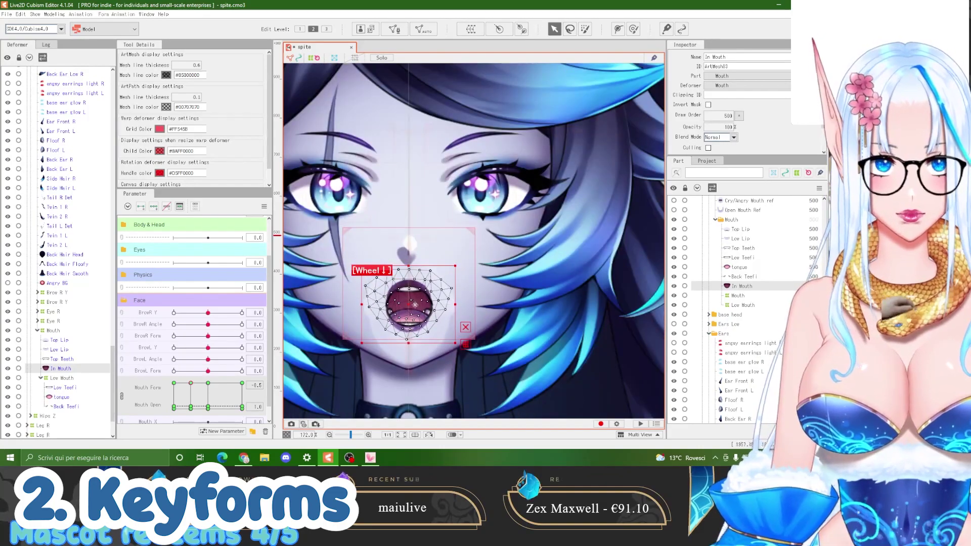
click(208, 383)
drag(217, 383, 193, 382)
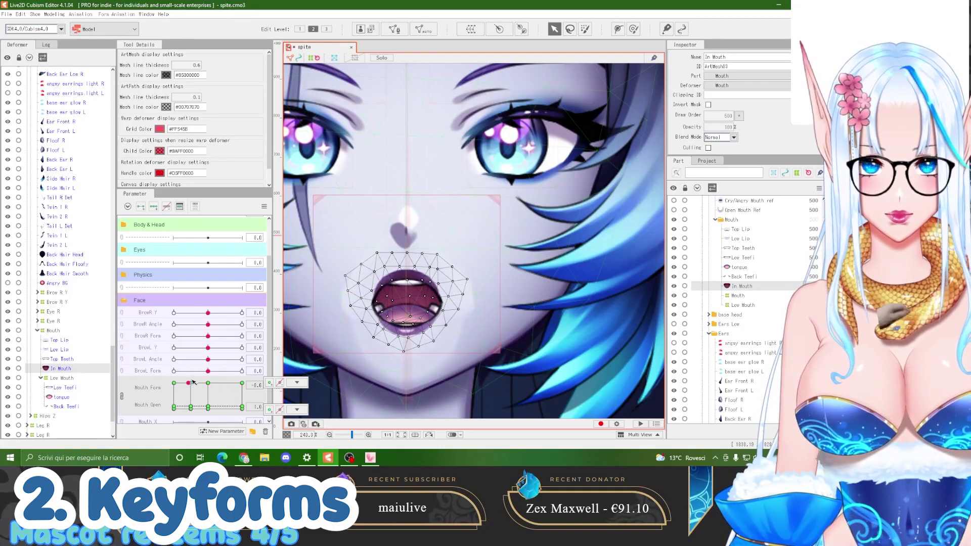
right_click(142, 388)
scroll(355, 305, down, 2)
scroll(356, 313, up, 1)
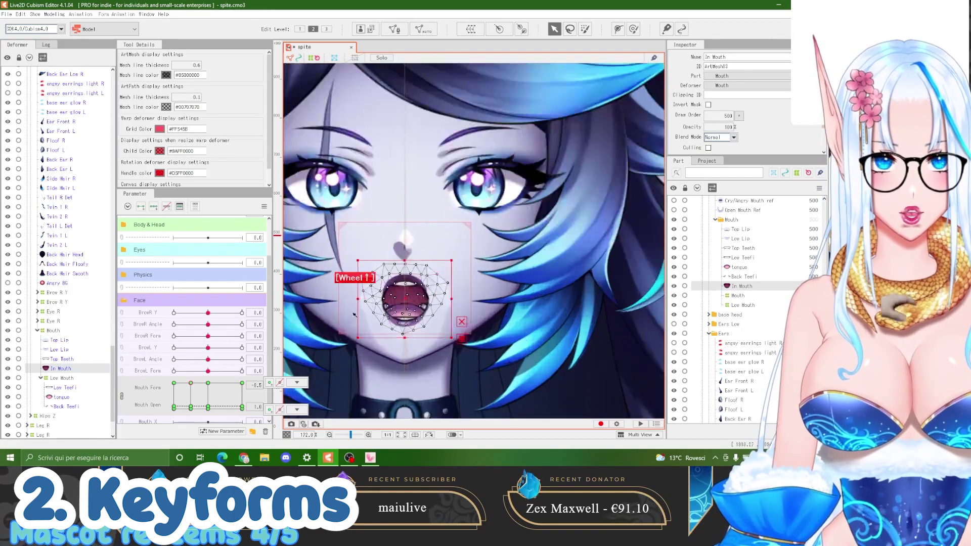
click(208, 383)
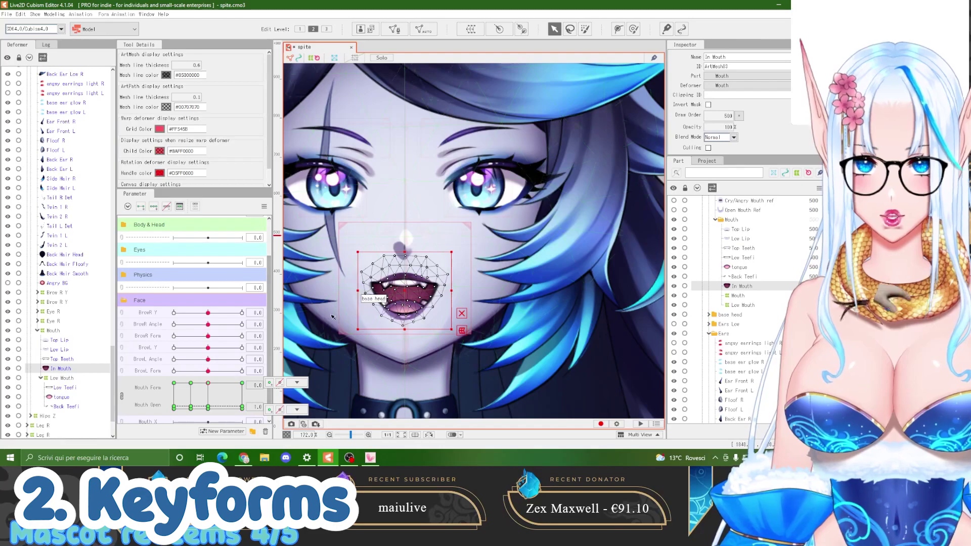
Create a warp deformer named Head Mouth as parent of base head, blush nose, blush and Pout Cheeks Blush
click(307, 282)
scroll(76, 374, up, 2)
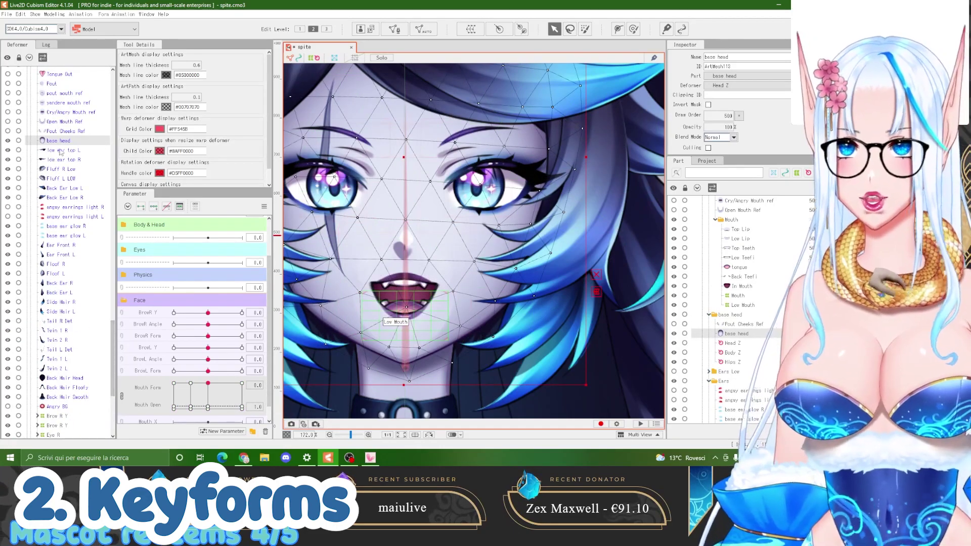
scroll(69, 271, up, 5)
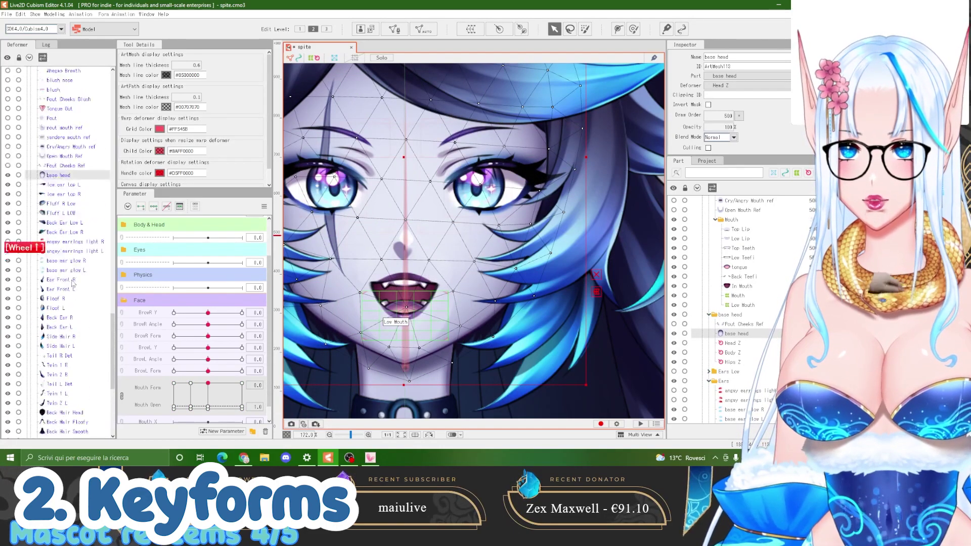
scroll(65, 292, up, 2)
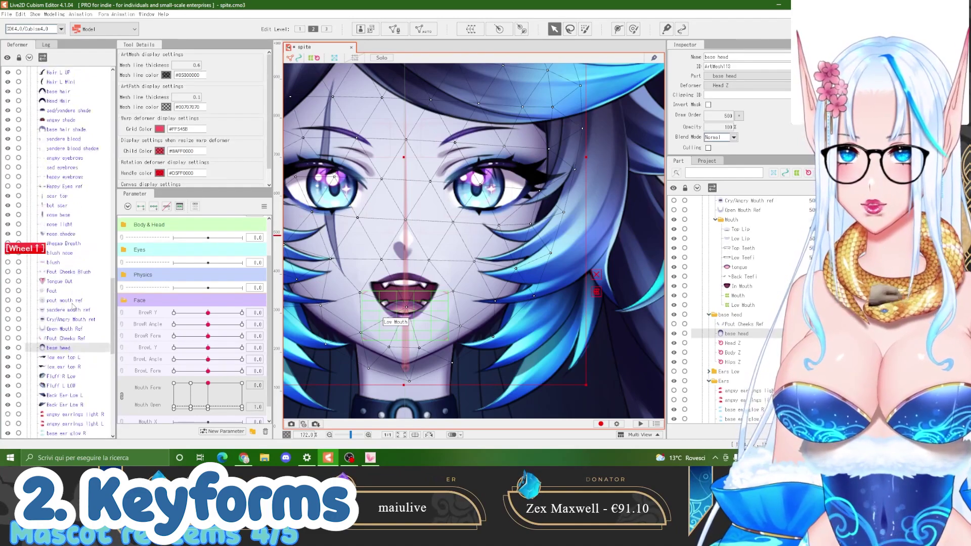
ctrl+click(68, 272)
ctrl+click(66, 264)
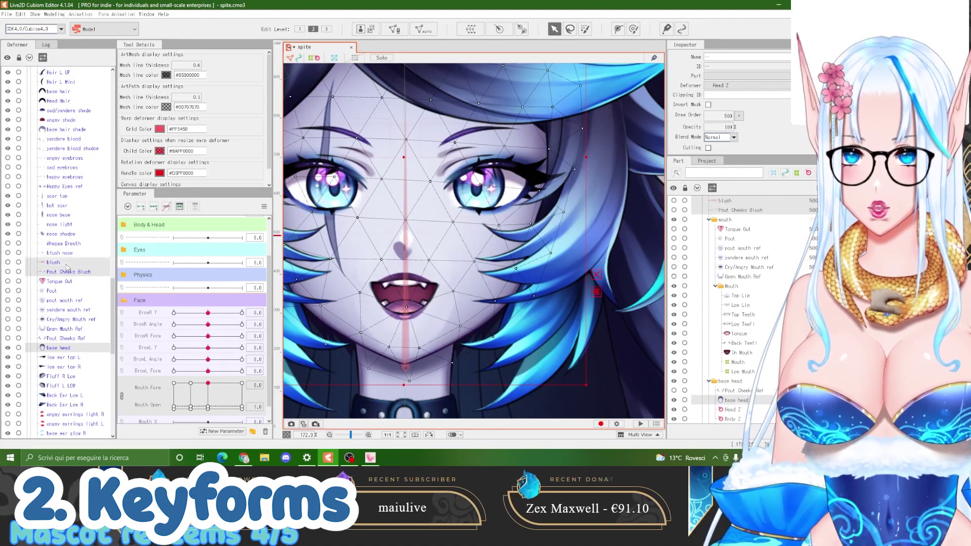
drag(68, 254, 68, 254)
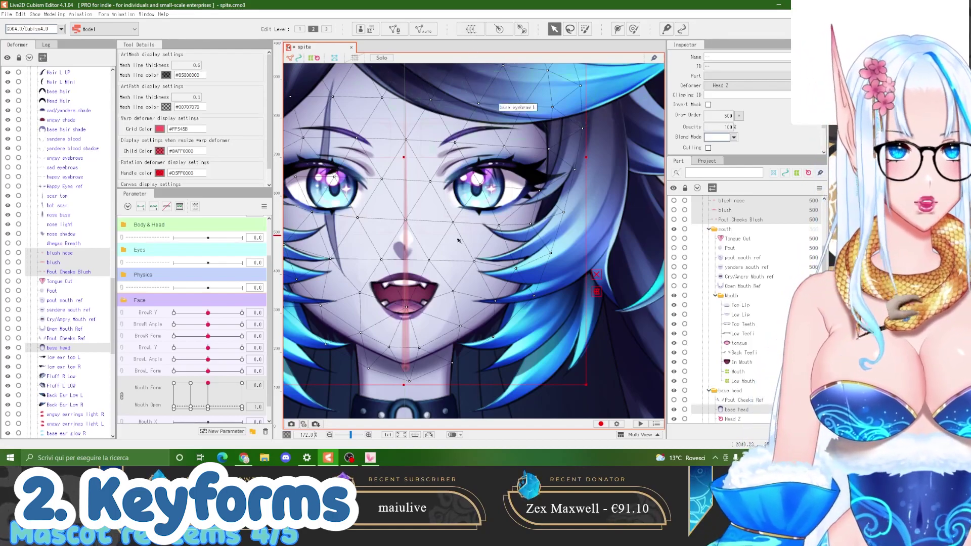
click(470, 29)
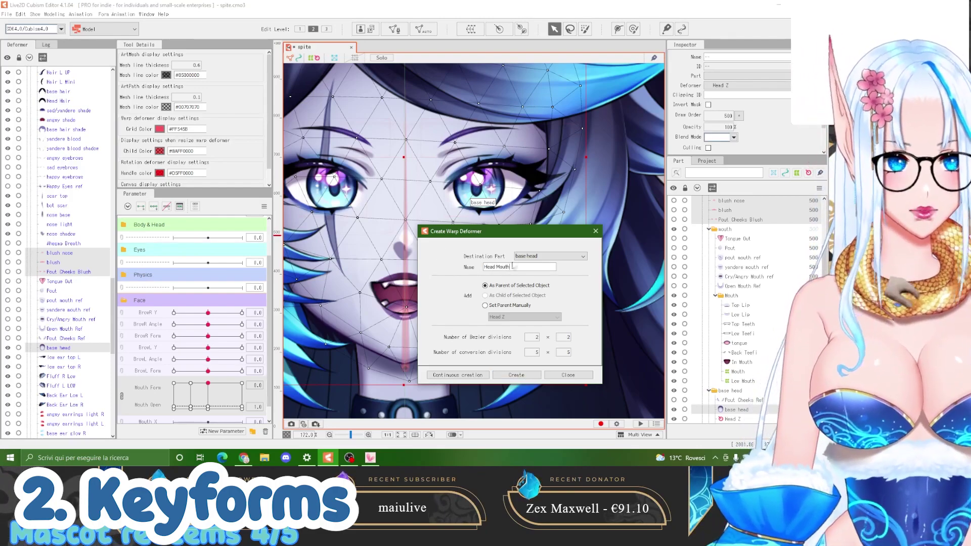
click(527, 376)
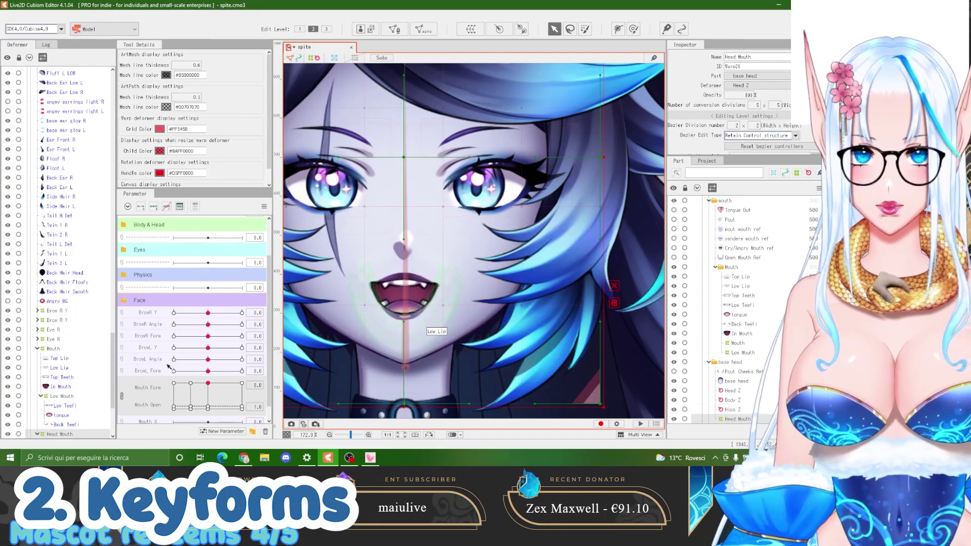
Preview the open mouth on the whole face between Mouth Form -0.5 and 0.0
drag(209, 400, 192, 382)
scroll(465, 381, down, 4)
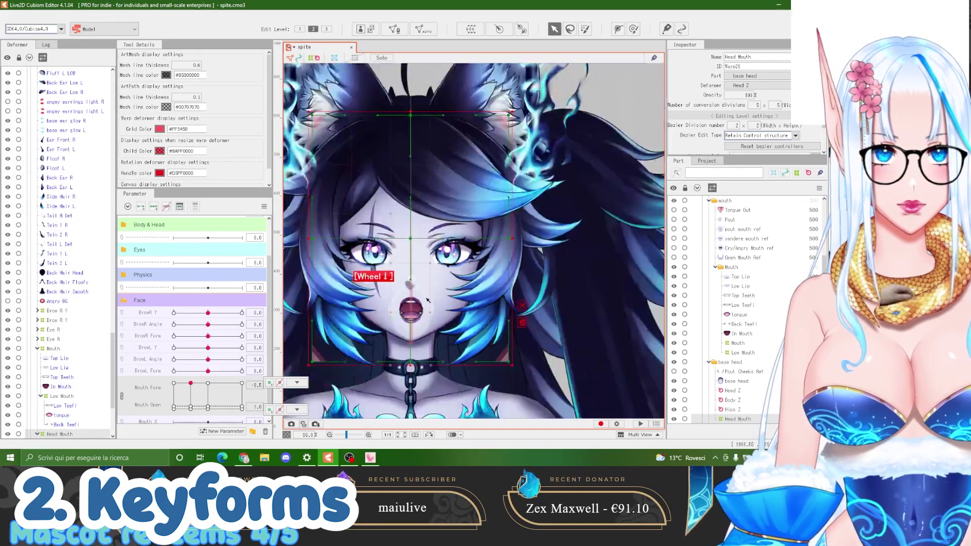
scroll(419, 319, up, 4)
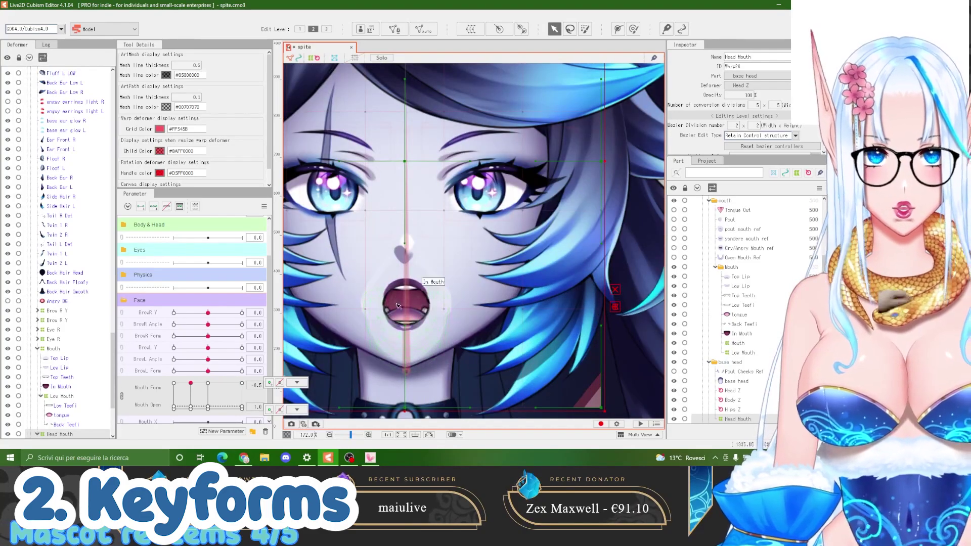
scroll(89, 403, down, 1)
scroll(89, 404, down, 1)
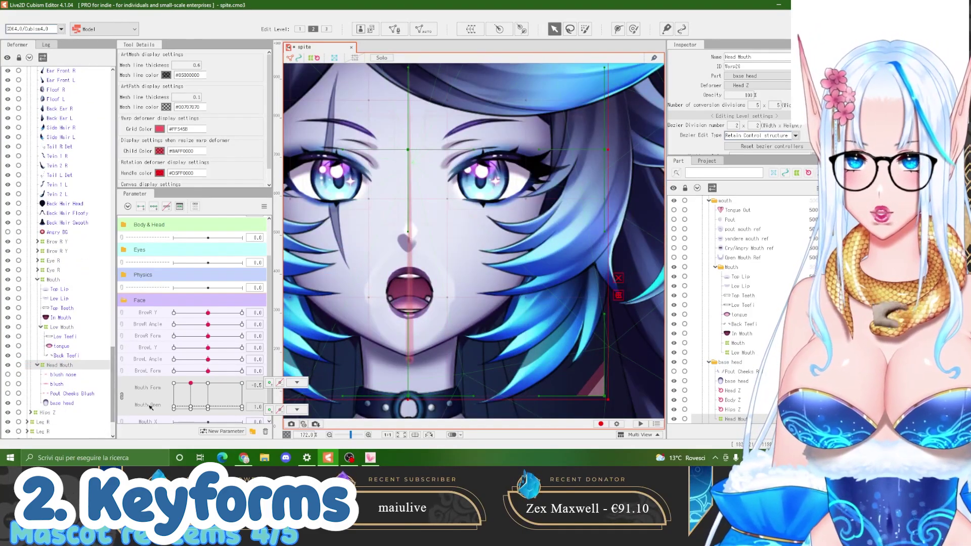
drag(206, 385, 231, 382)
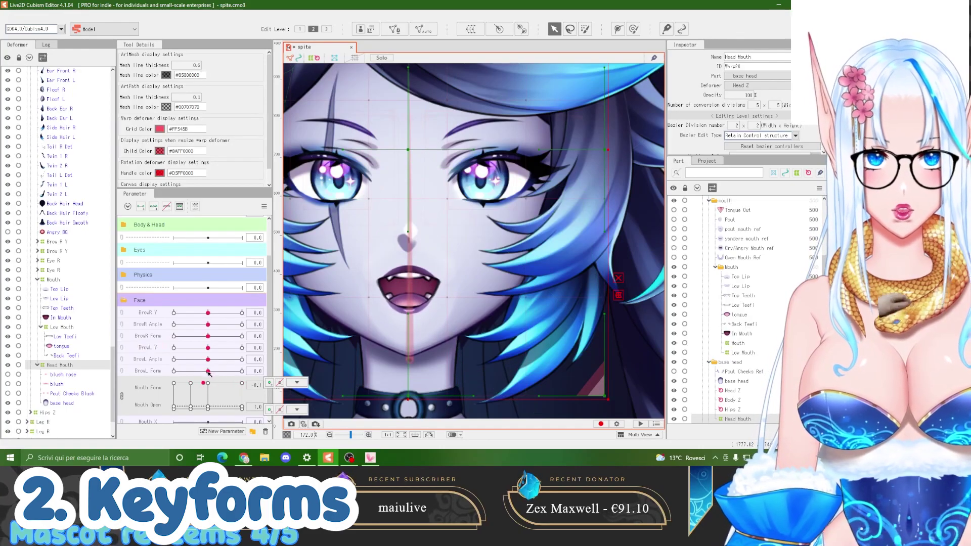
Key the Head Mouth deformer on Mouth Form and Mouth Open at the existing mouth keyform values, and link both parameters again
click(122, 397)
click(148, 383)
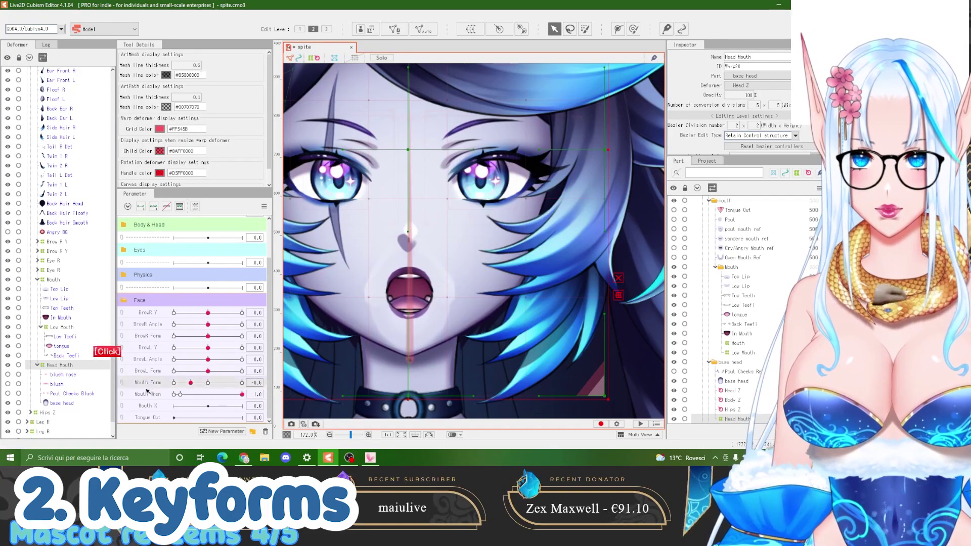
click(148, 394)
click(175, 394)
right_click(191, 383)
click(121, 383)
right_click(242, 383)
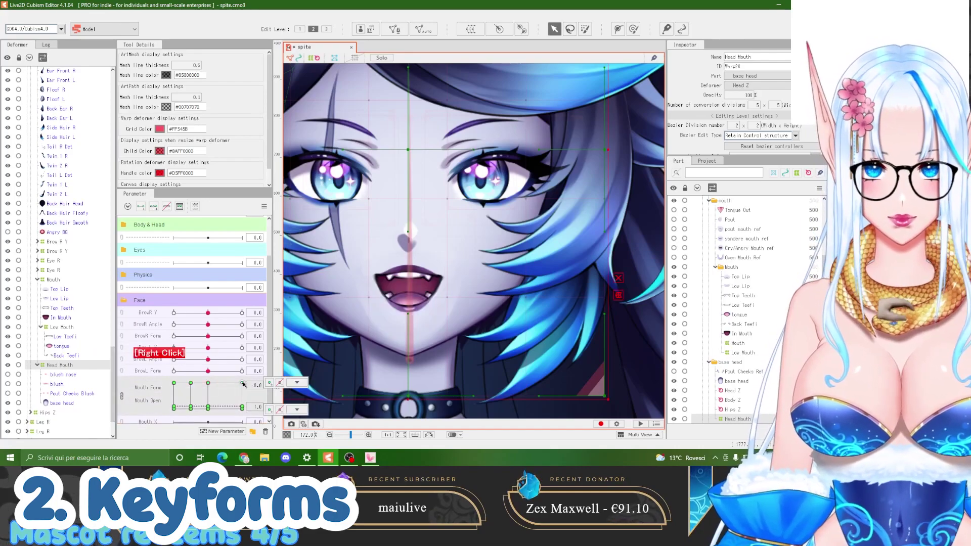
Stretch the jaw down with the Head Mouth deformer's lower control points at Mouth Form 0.0 and Mouth Open 1.0
scroll(433, 301, down, 3)
scroll(434, 302, up, 2)
drag(241, 385, 263, 404)
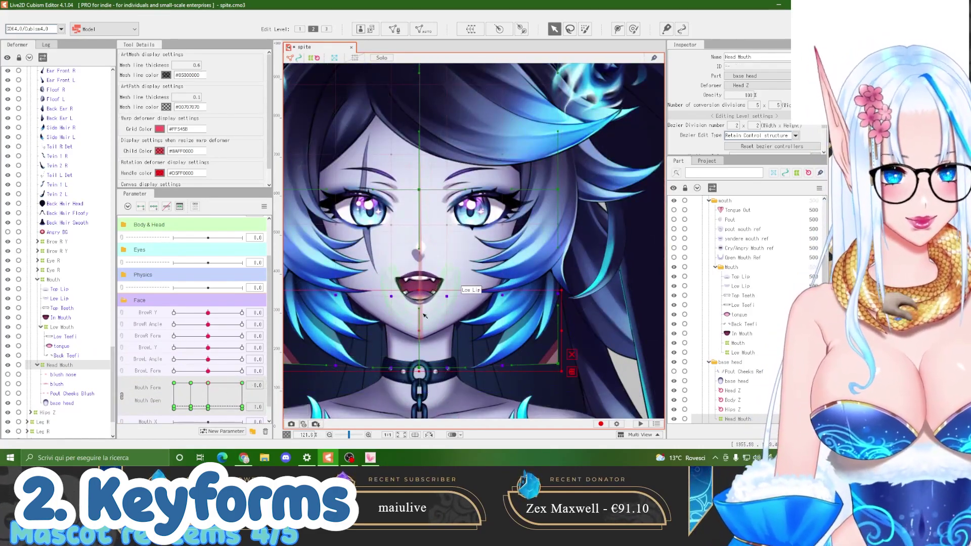
scroll(464, 317, down, 2)
scroll(450, 309, up, 2)
right_click(191, 383)
scroll(422, 339, down, 2)
click(64, 356)
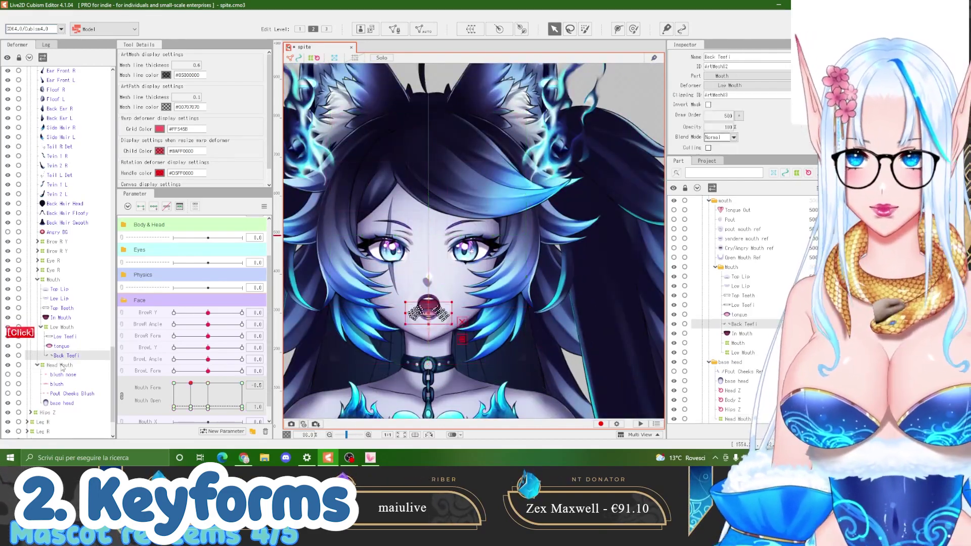
click(59, 365)
At Mouth Form -1.0 and Mouth Open 1.0, open the lips by arching the Top Lip and lowering the Low Lip
drag(190, 383, 212, 380)
scroll(423, 296, up, 5)
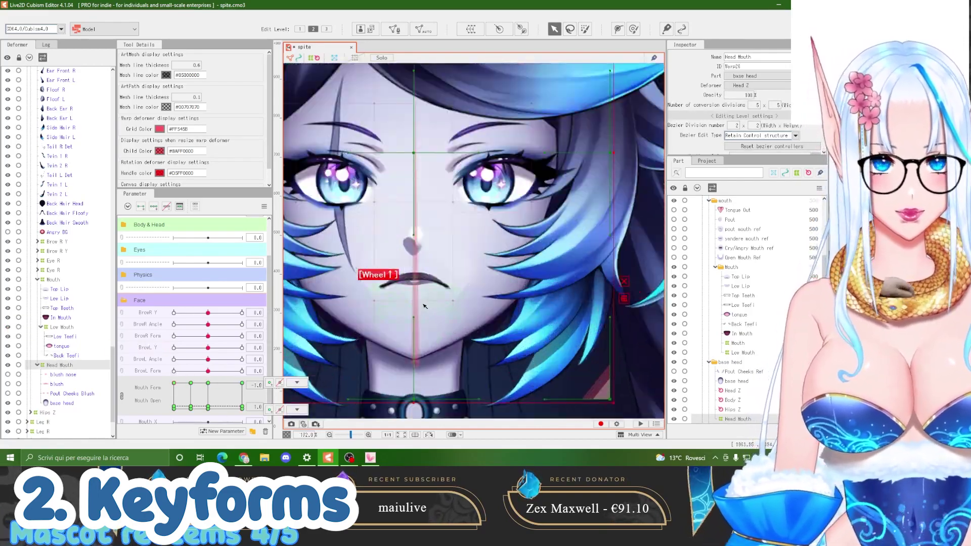
click(503, 324)
drag(354, 275, 360, 272)
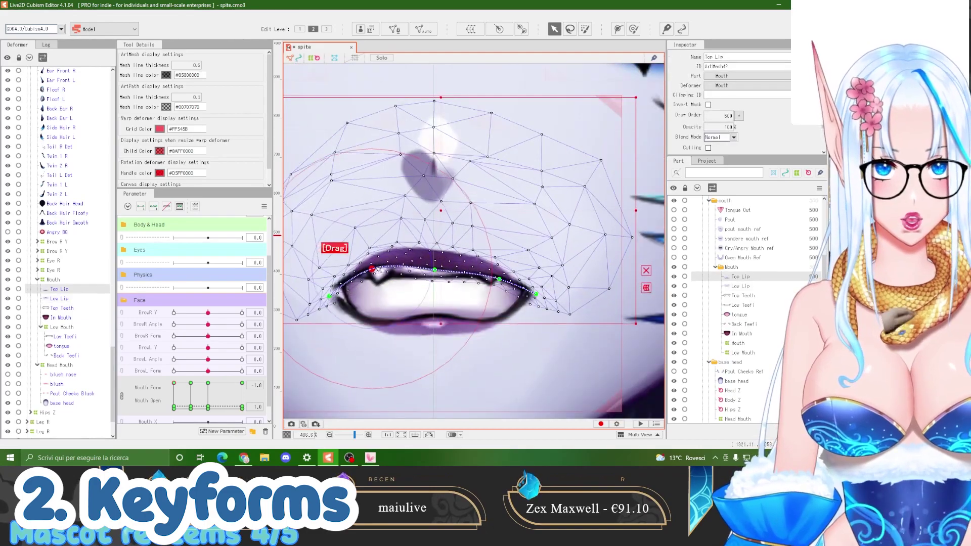
drag(499, 273, 533, 295)
click(439, 331)
drag(433, 315, 433, 327)
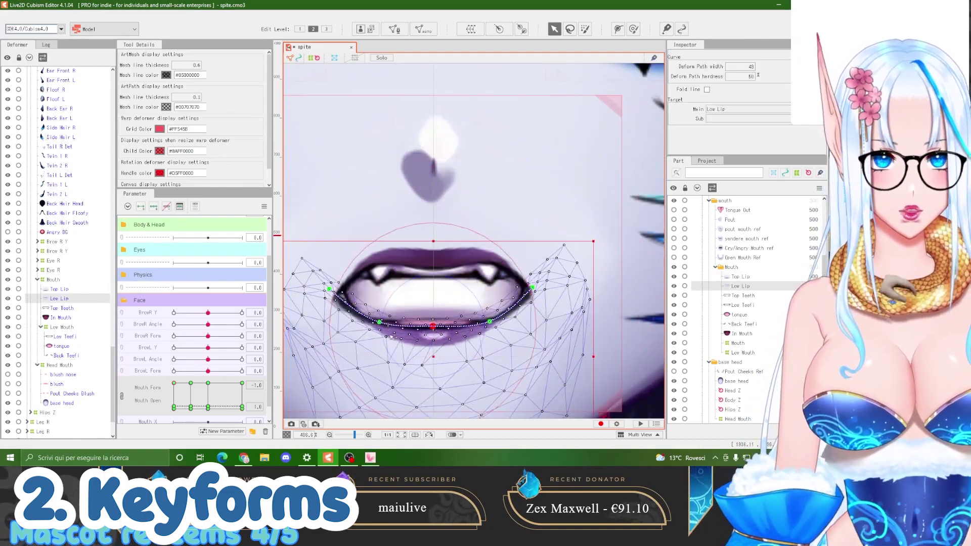
Move the Low Mouth deformer down so the lower teeth and tongue follow the lowered lip
click(61, 327)
drag(414, 274, 414, 308)
click(434, 340)
scroll(399, 291, down, 2)
scroll(410, 310, up, 1)
scroll(412, 258, up, 1)
Bend the Top Lip's corners down into a frown and fine-tune the middle of both lips
click(422, 260)
drag(520, 299, 524, 320)
drag(358, 270, 359, 270)
drag(317, 314, 321, 330)
click(428, 360)
drag(429, 363, 429, 360)
click(463, 280)
drag(470, 283, 466, 276)
Align the corner points of the Low Lip and Top Lip so the frowning mouth closes neatly at its corners
click(395, 375)
scroll(392, 372, down, 1)
scroll(359, 392, up, 1)
drag(320, 309, 319, 304)
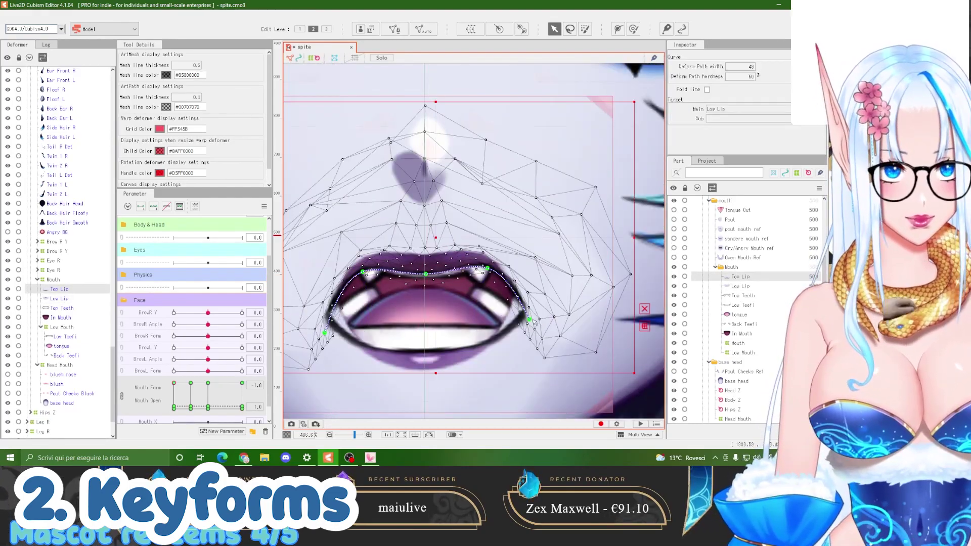
click(476, 262)
drag(529, 320, 528, 328)
click(464, 358)
Move the Low Mouth deformer and the In Mouth mesh further down to fit the frowning mouth opening
click(62, 327)
drag(415, 304, 415, 326)
click(61, 317)
drag(425, 395, 425, 415)
scroll(493, 292, down, 5)
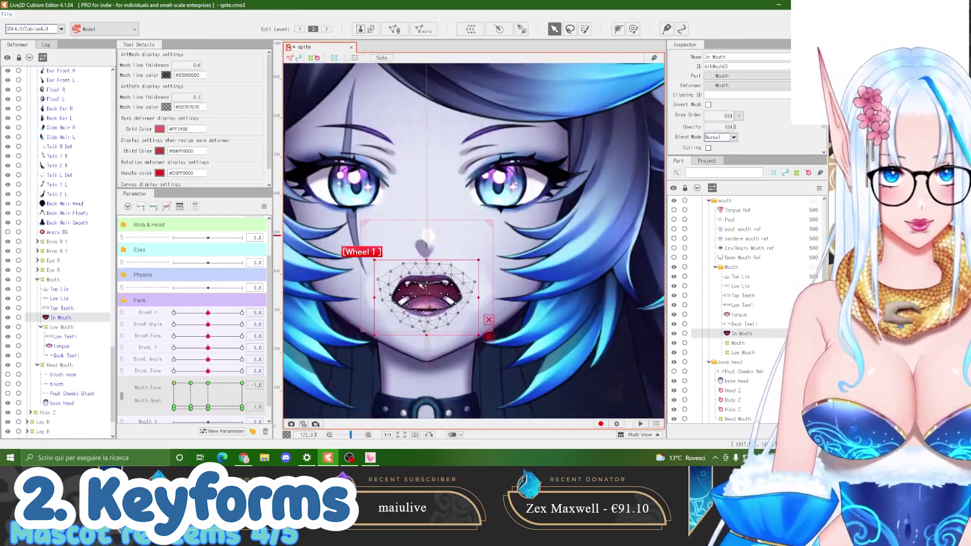
scroll(377, 283, down, 2)
scroll(400, 283, up, 2)
scroll(369, 331, up, 2)
Preview the barely open mouth at Mouth Form -0.5 and at Mouth Form 1.0
right_click(174, 406)
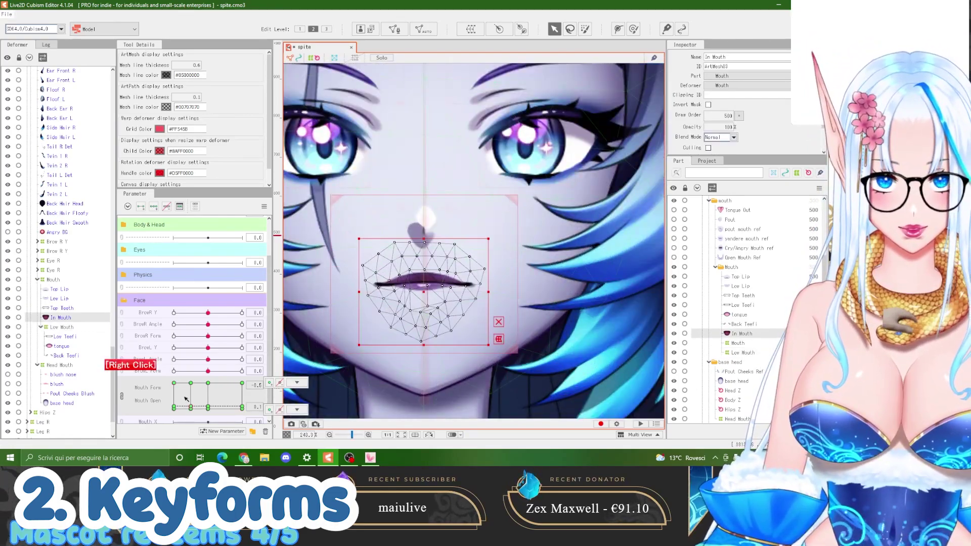
click(242, 407)
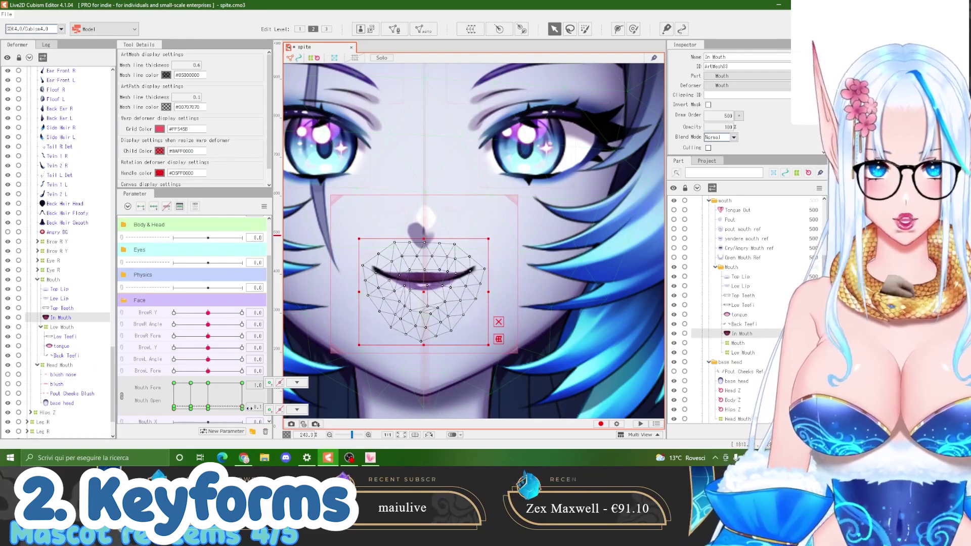
drag(243, 407, 246, 399)
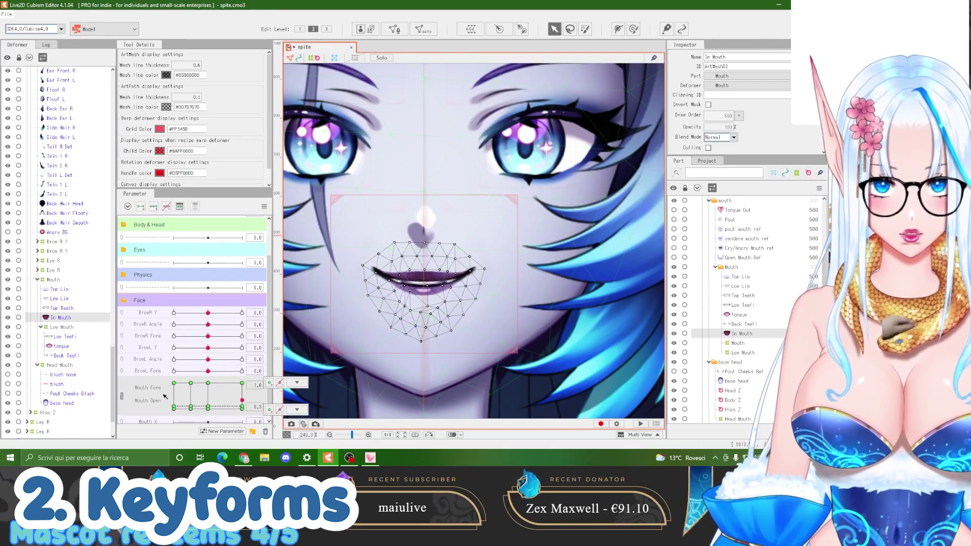
Return Mouth Form and Mouth Open to 0.0 and select every object keyed to Mouth Form
click(297, 383)
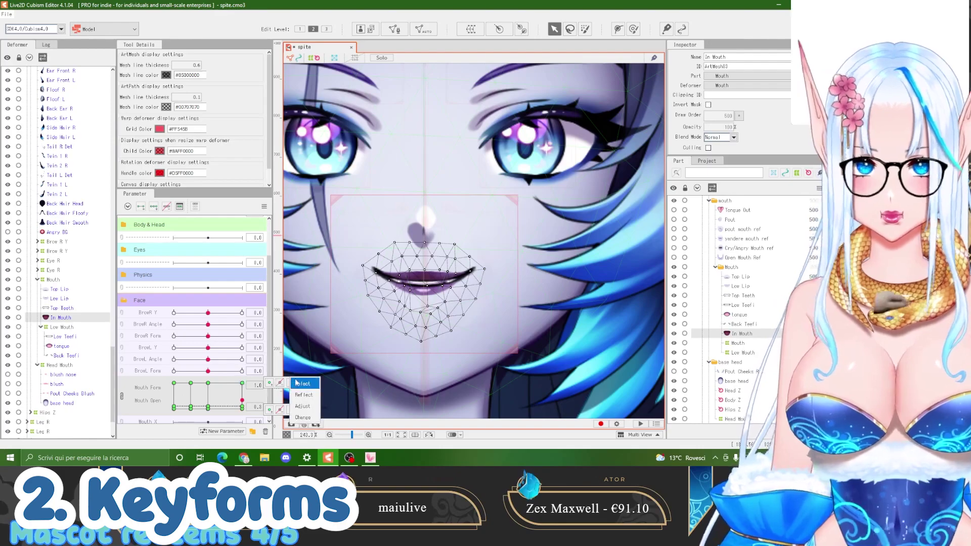
right_click(207, 408)
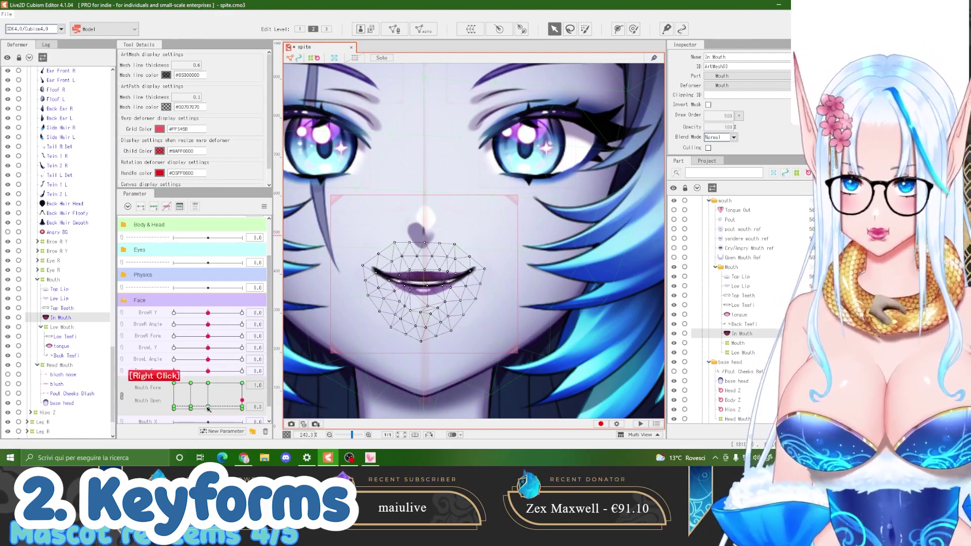
click(208, 408)
click(279, 383)
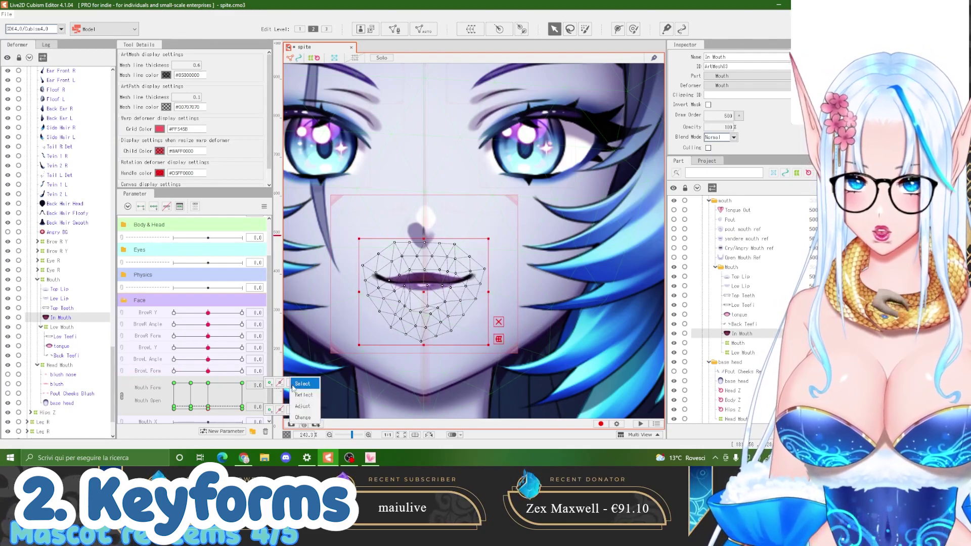
click(303, 384)
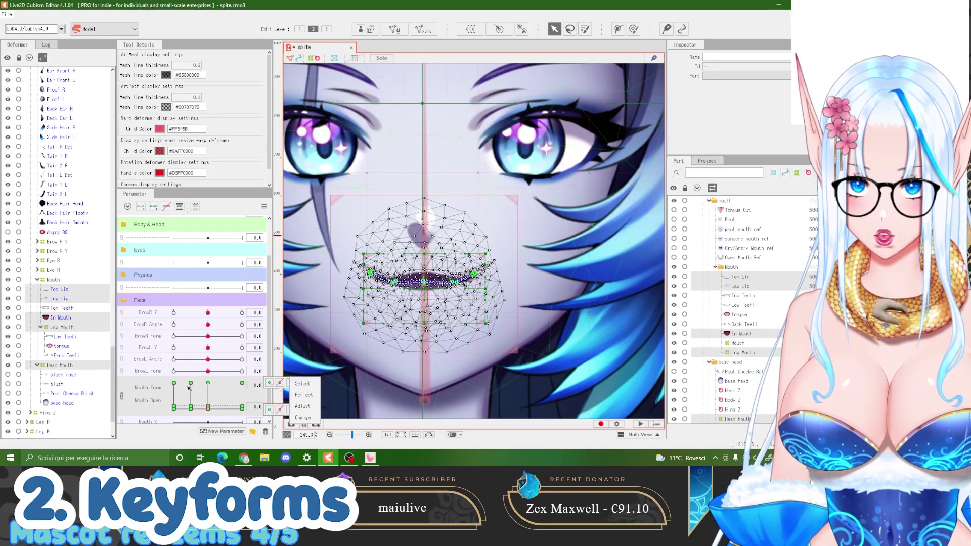
Unlink the mouth parameters, add a Mouth Open keyform at 0.35, and link them again
click(124, 396)
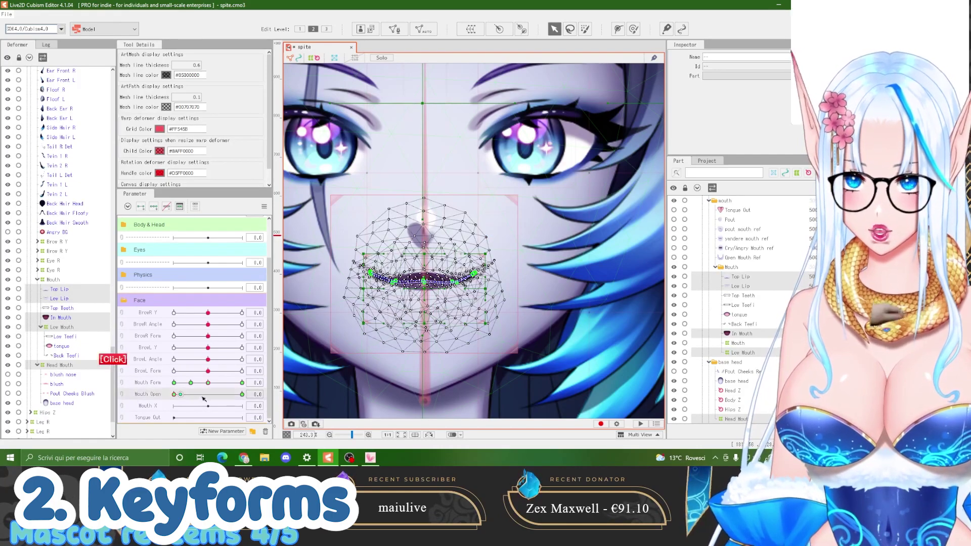
drag(195, 396, 199, 399)
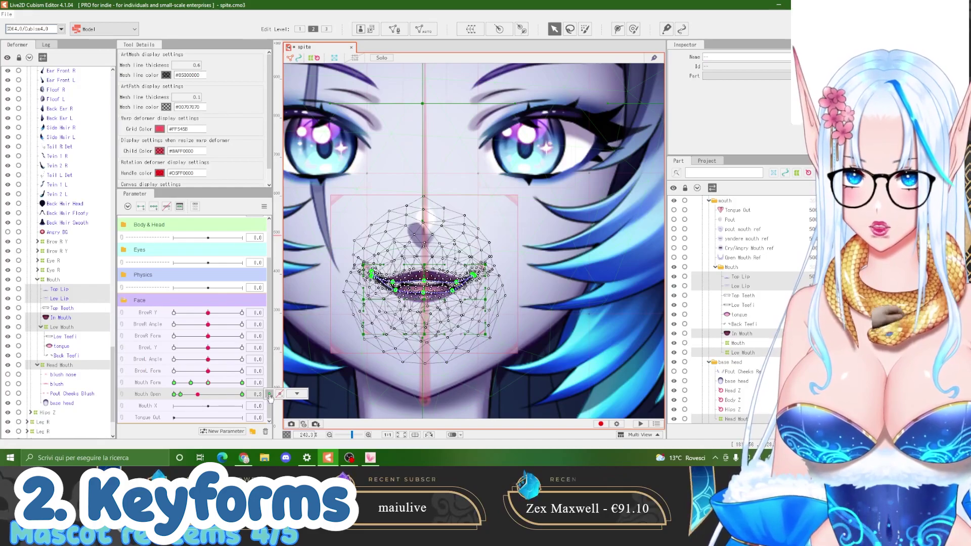
click(179, 207)
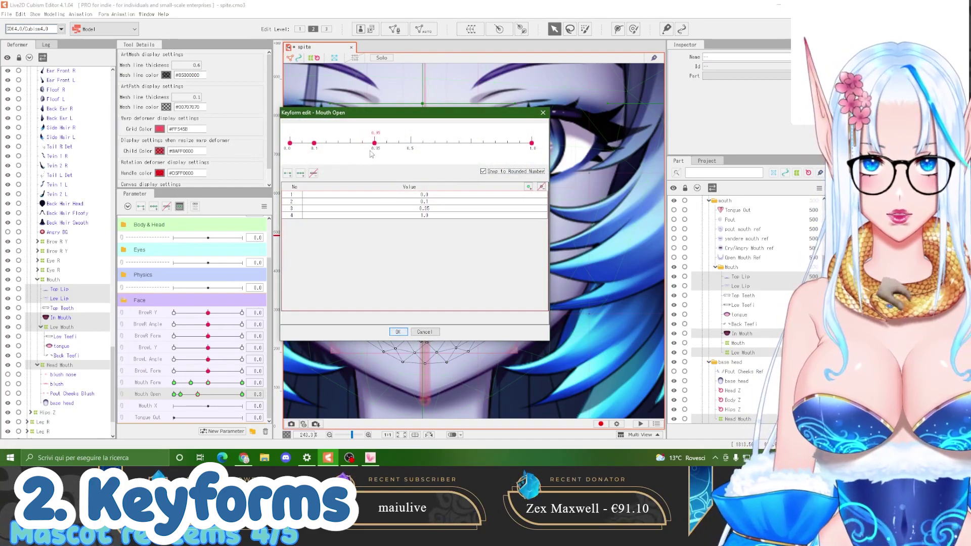
click(398, 332)
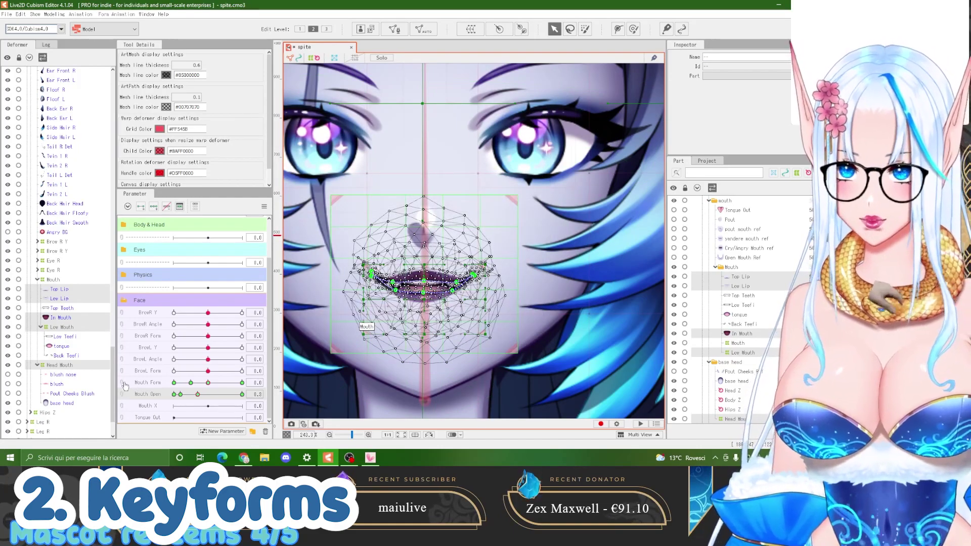
click(125, 386)
Examine the Top Lip and Low Lip curves up close at Mouth Form 1.0 on the new Mouth Open keyform
right_click(243, 407)
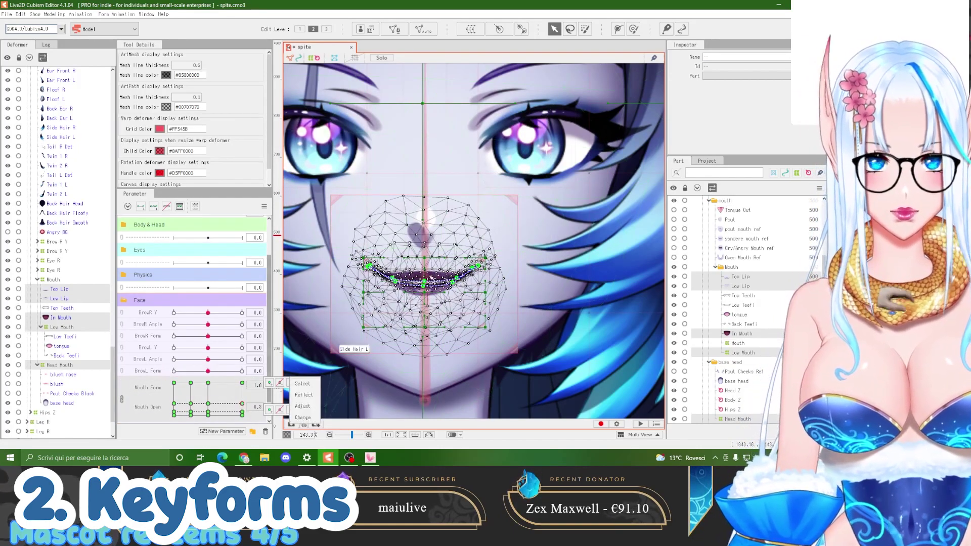
scroll(425, 277, up, 3)
click(68, 291)
click(67, 299)
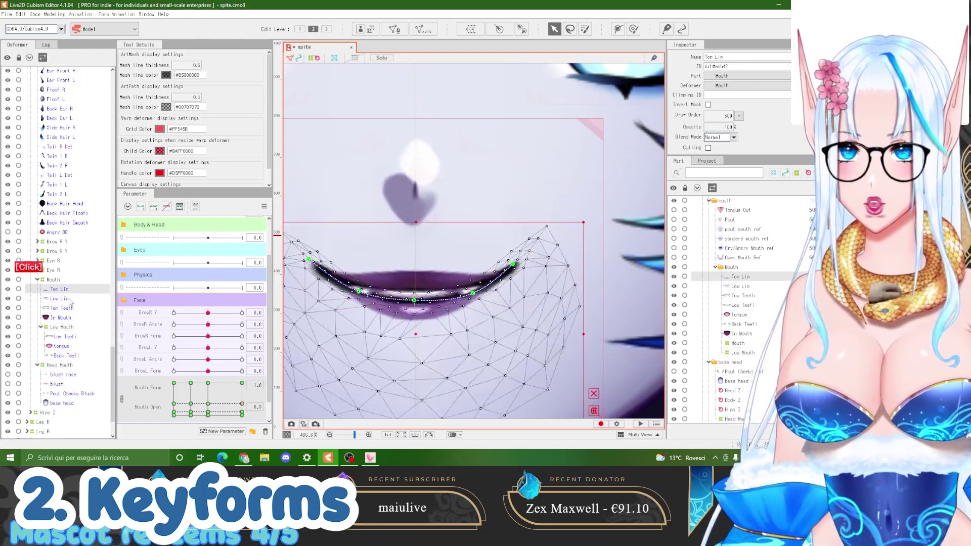
At Mouth Form 1.0, select every keyed mouth object and copy the shape from Mouth Open 0.7 onto the 0.35 keyform
click(242, 384)
right_click(245, 402)
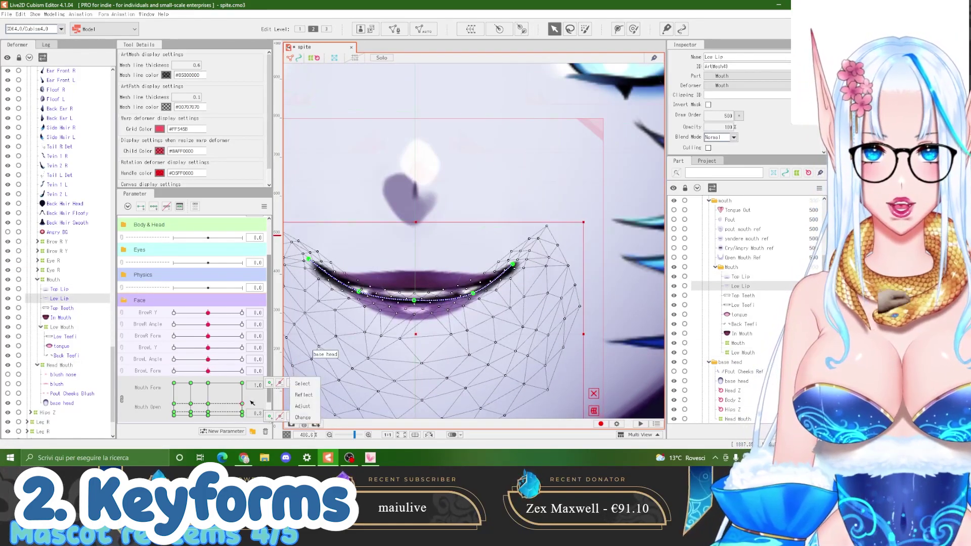
drag(243, 403, 247, 392)
click(301, 385)
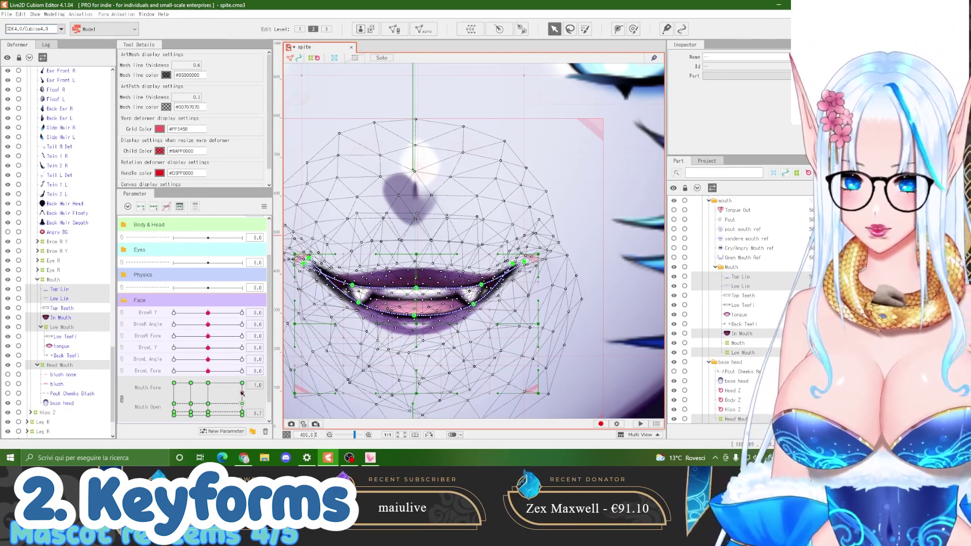
click(243, 404)
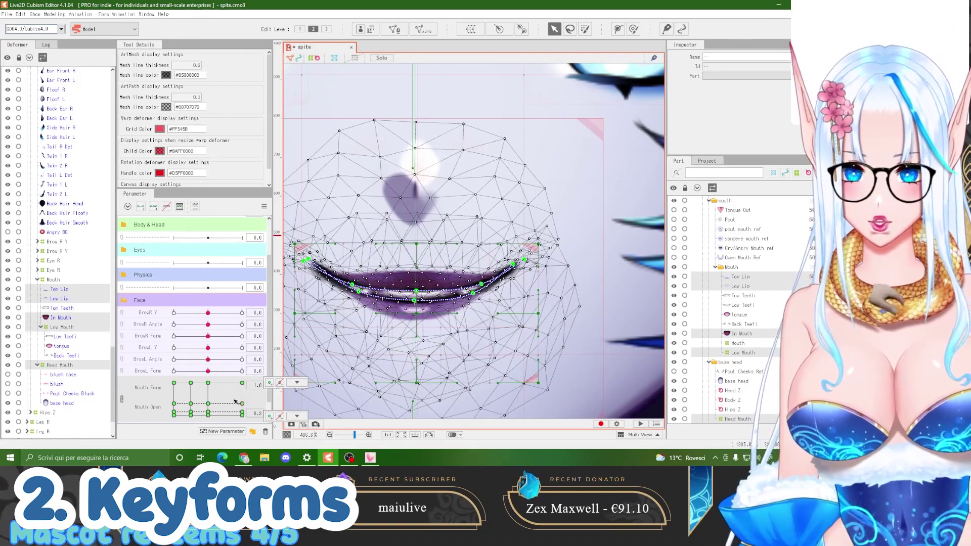
key(ctrl+v)
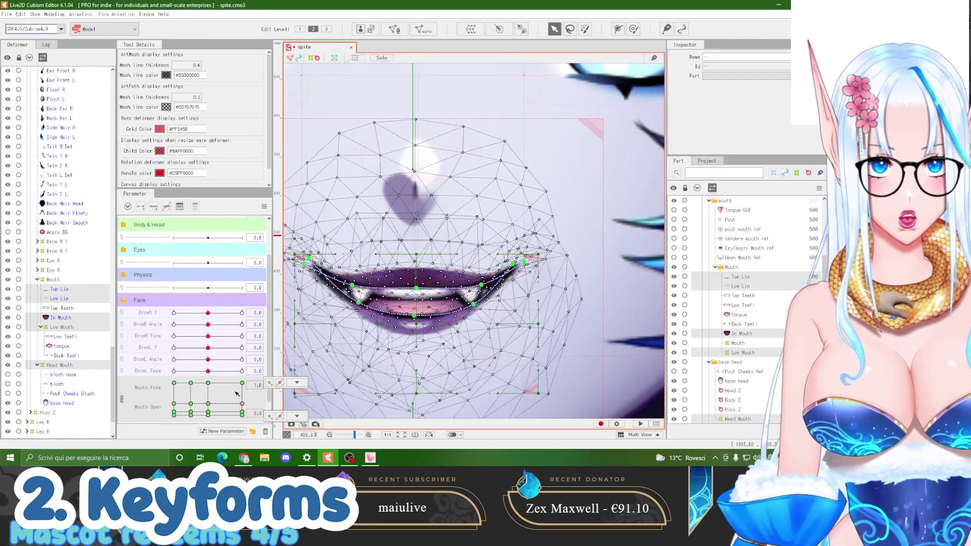
Raise the Low Mouth deformer at Mouth Form 1.0 on the 0.35 Mouth Open keyform, keeping it horizontally centred
click(74, 329)
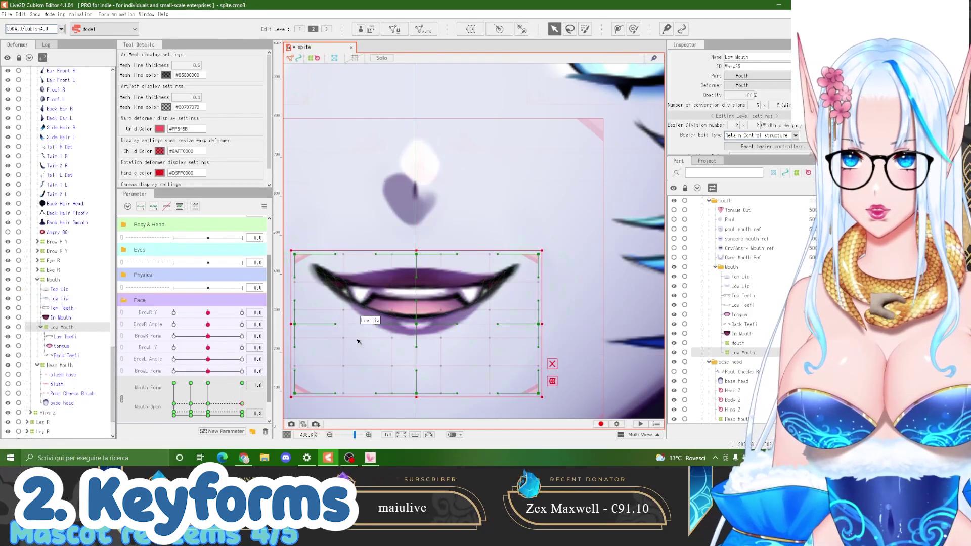
drag(420, 329, 414, 305)
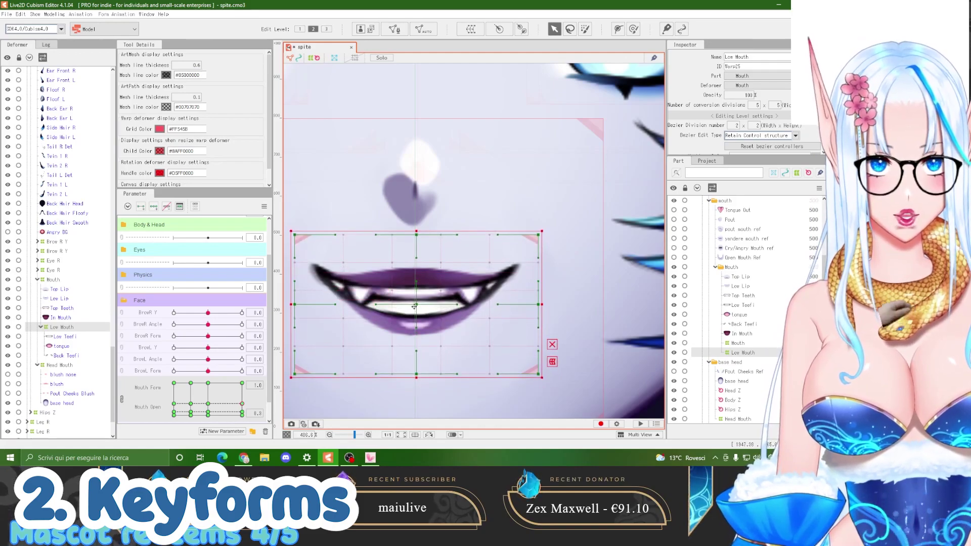
scroll(414, 307, down, 5)
scroll(381, 281, down, 2)
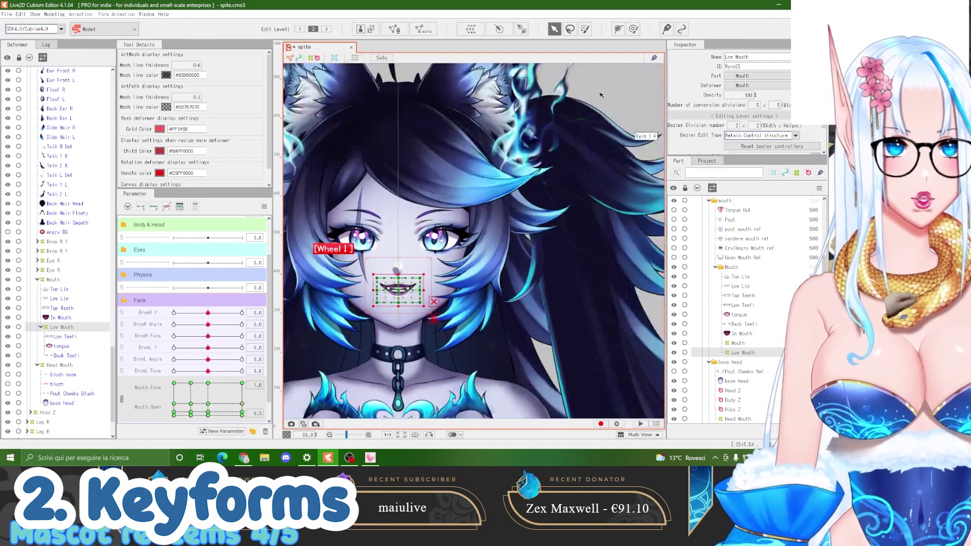
click(611, 85)
At Mouth Form -0.5 and Mouth Open 0.35, pull the Top Lip's corners and inner curve points inward into a rounded arch
scroll(411, 276, up, 2)
drag(242, 404, 208, 404)
scroll(392, 291, up, 4)
scroll(391, 310, up, 2)
scroll(395, 322, up, 1)
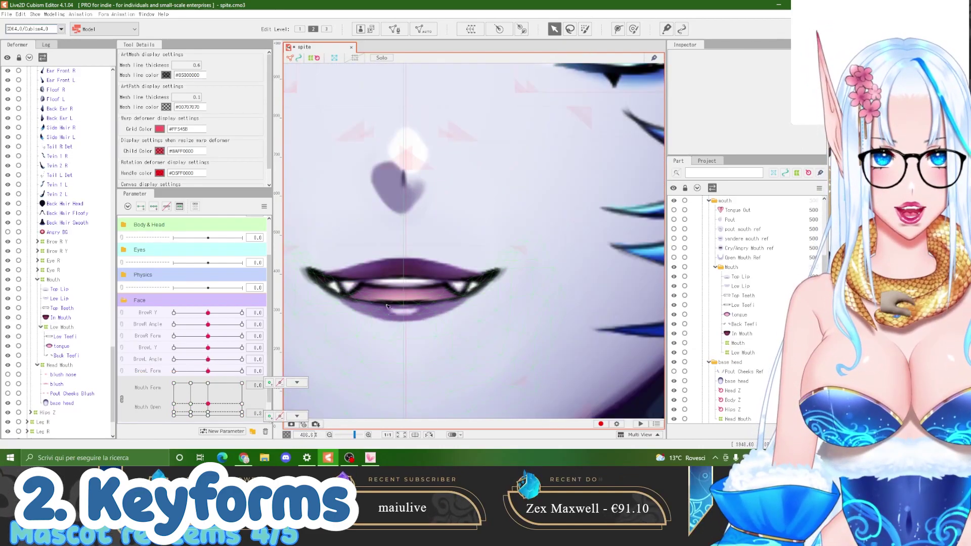
right_click(192, 403)
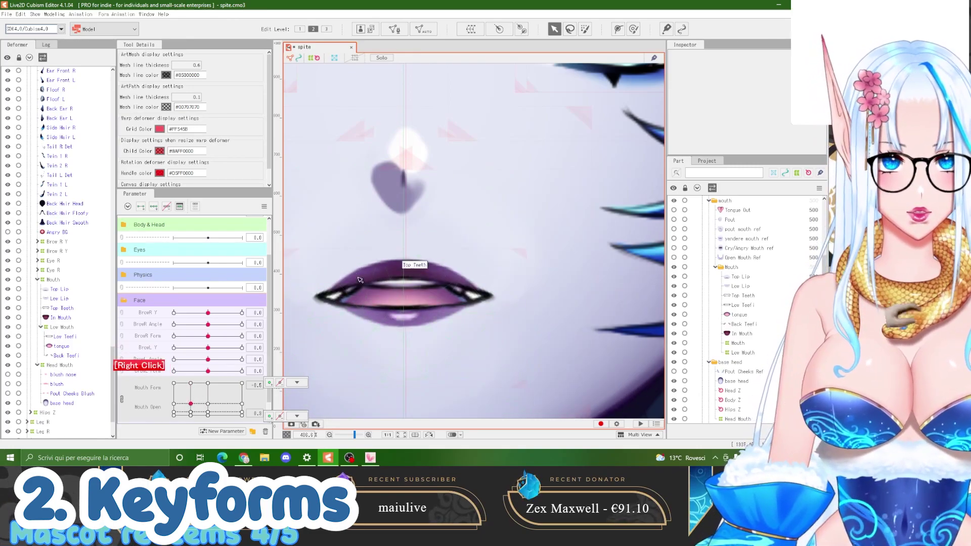
click(360, 302)
click(310, 300)
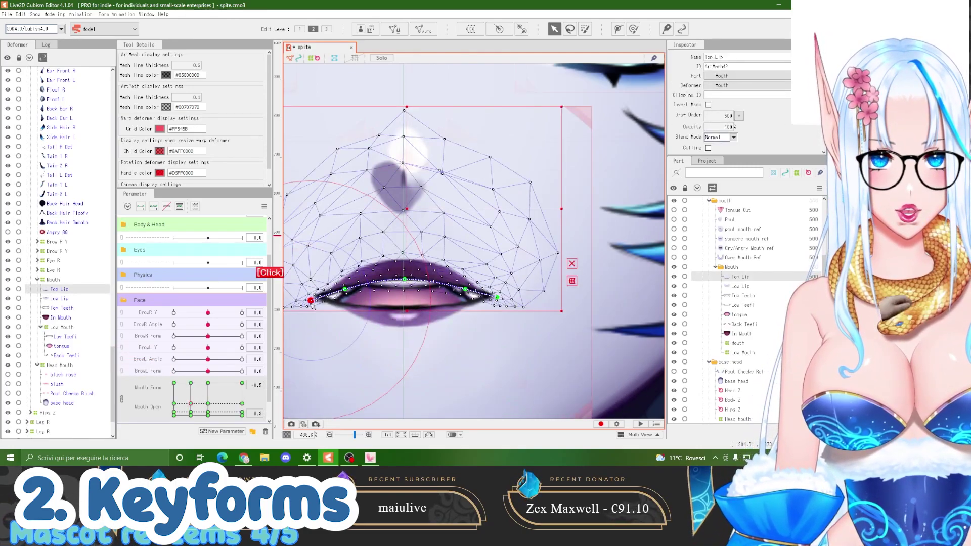
shift+click(497, 298)
drag(498, 300, 435, 290)
click(344, 290)
shift+click(466, 289)
Lower the Low Lip's middle point and bring its corners and inner points inward to form the bottom of the round mouth
scroll(447, 293, down, 1)
click(404, 334)
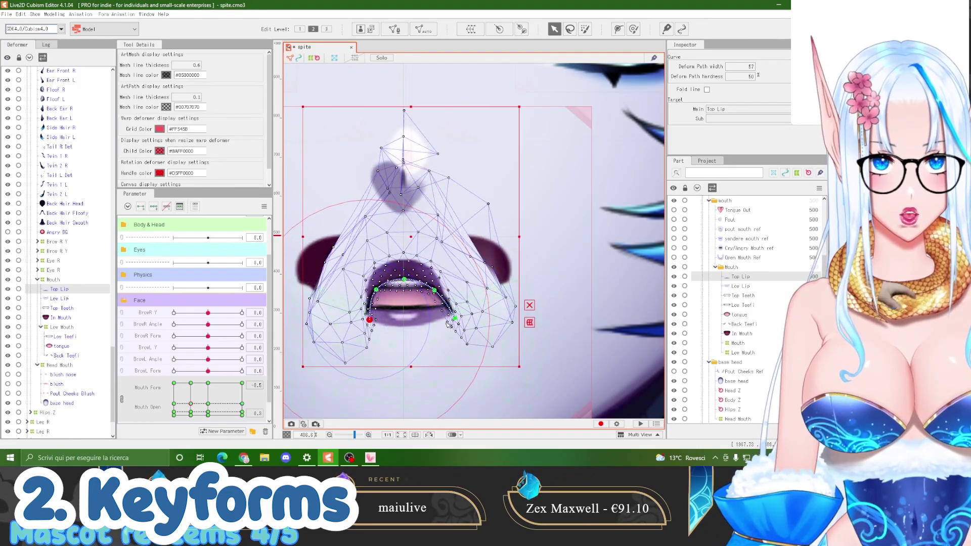
scroll(404, 340, down, 1)
drag(404, 340, 404, 363)
scroll(397, 332, up, 2)
click(311, 308)
shift+click(496, 310)
drag(495, 310, 450, 285)
click(352, 322)
shift+click(461, 323)
Refine the Low Lip's corner and inner curve points so both lips meet in an even round outline
scroll(412, 306, up, 4)
drag(306, 263, 326, 274)
drag(332, 340, 356, 332)
drag(481, 266, 475, 266)
drag(470, 342, 451, 331)
click(328, 275)
Fit the In Mouth interior to the rounded opening and move the Low Mouth deformer down
scroll(329, 275, down, 4)
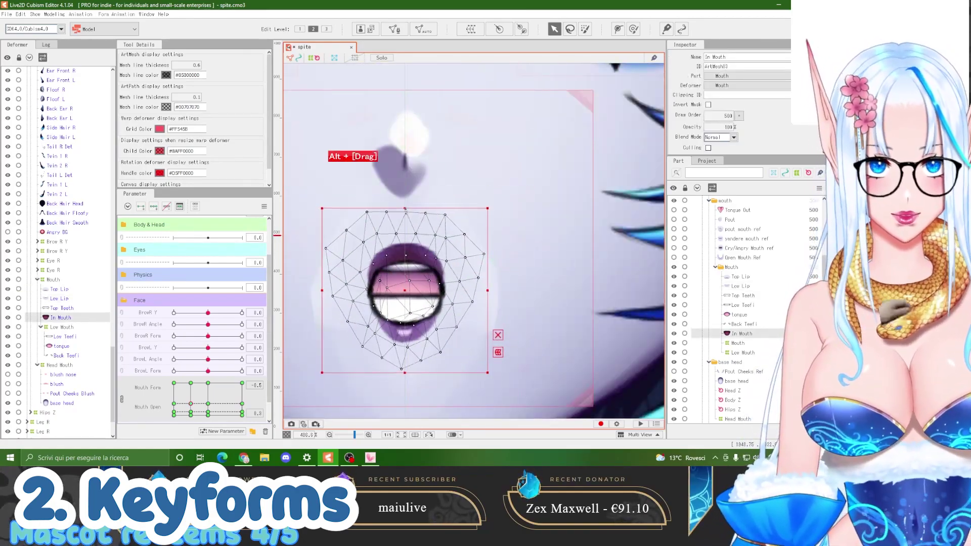
click(53, 363)
click(61, 328)
drag(414, 252, 421, 293)
Preview the whole face while switching the slightly open mouth between Mouth Form -0.5 and 0.0
scroll(405, 288, down, 11)
click(512, 99)
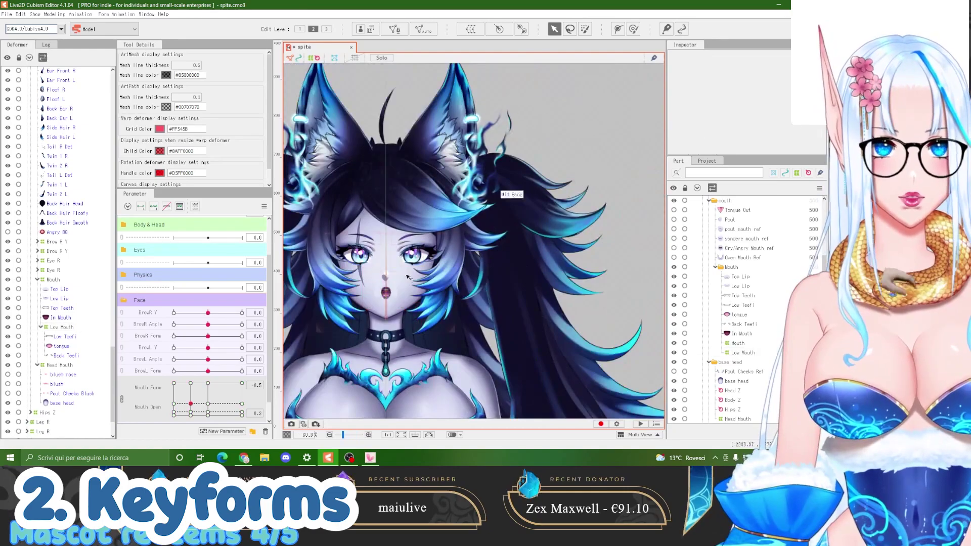
scroll(421, 250, up, 2)
drag(191, 404, 194, 383)
click(208, 404)
scroll(329, 346, up, 7)
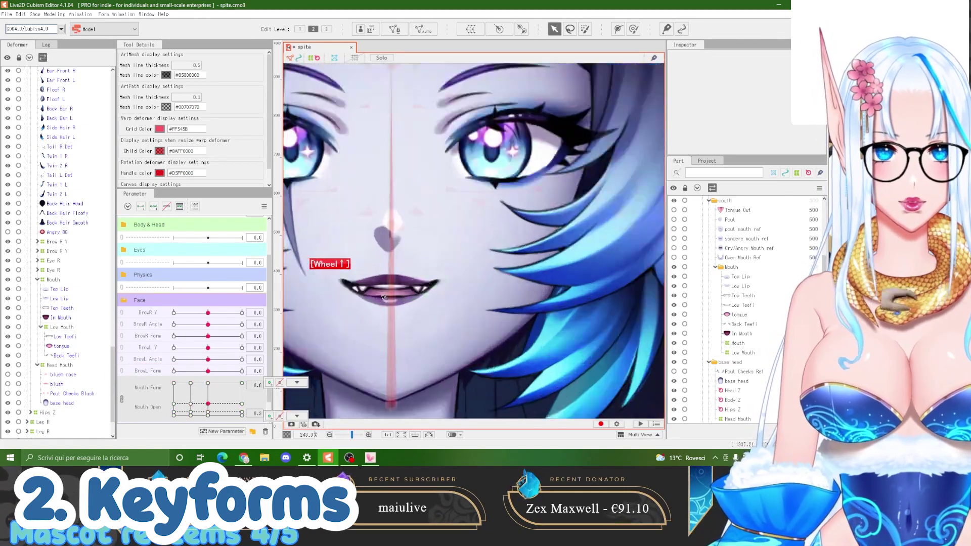
click(191, 404)
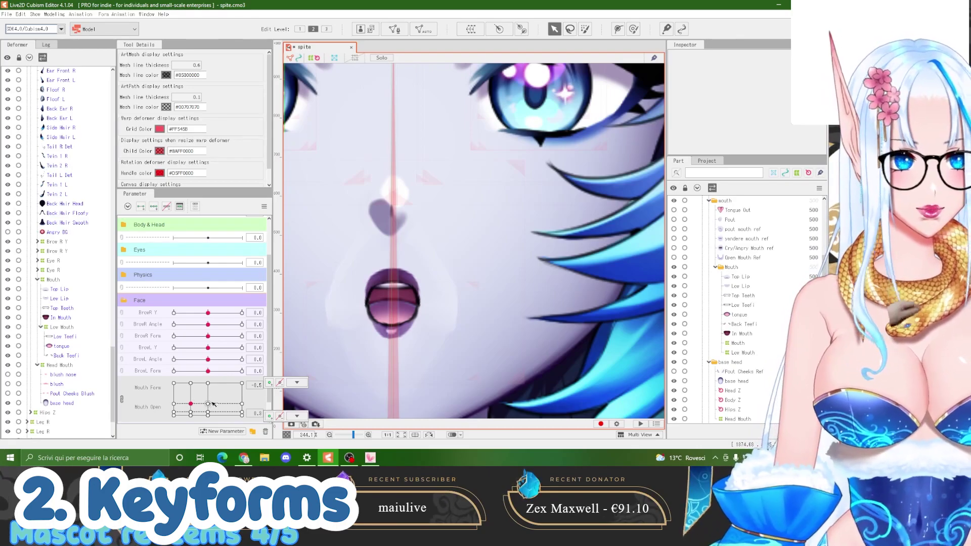
At Mouth Form 0.0 and Mouth Open 0.35, pull the Top Lip's inner points and corners inward and down for a narrower mouth
click(207, 404)
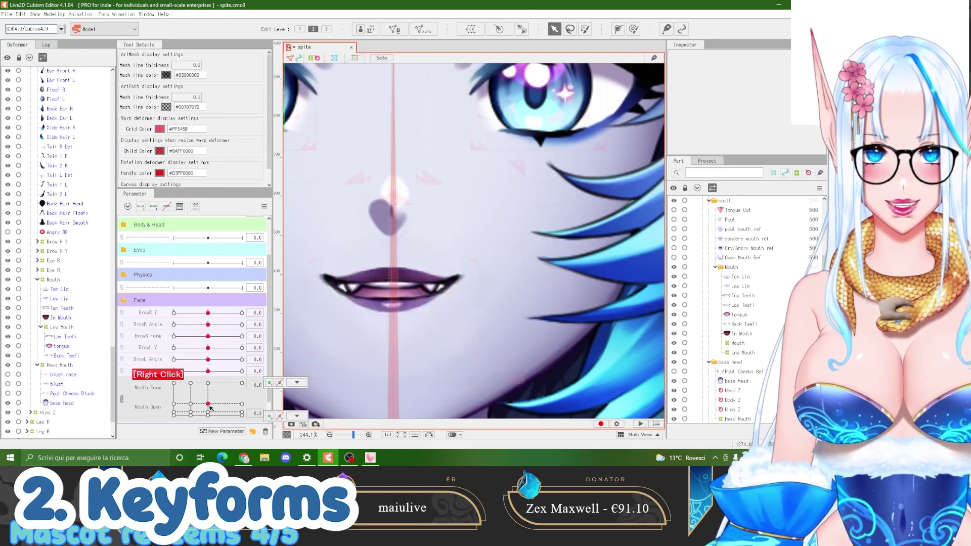
scroll(384, 295, up, 1)
click(354, 272)
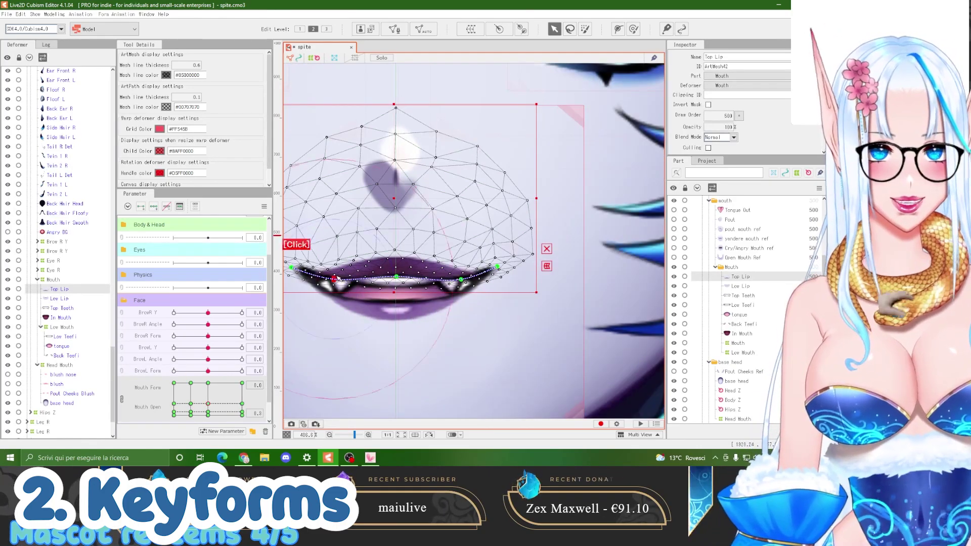
click(334, 279)
drag(454, 279, 444, 298)
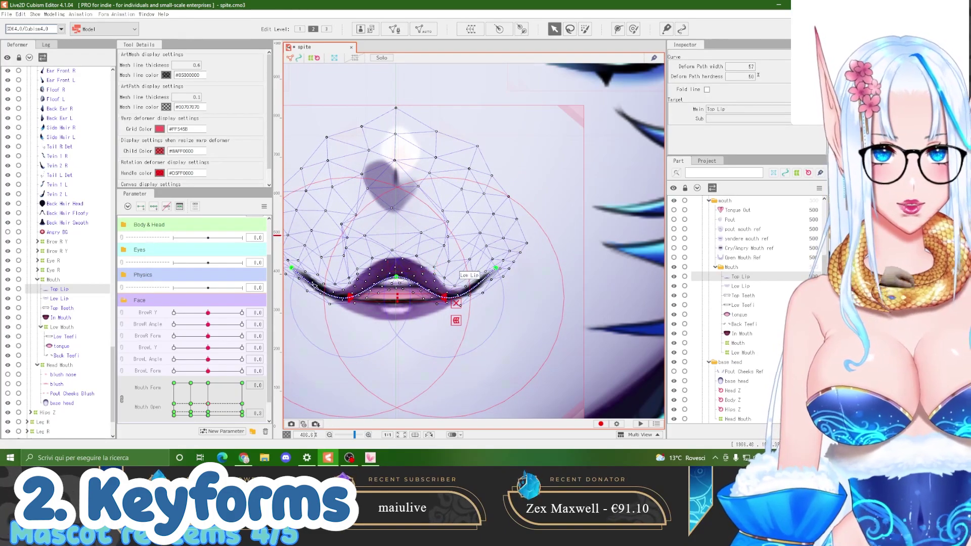
click(292, 268)
drag(394, 268, 396, 297)
drag(498, 297, 440, 313)
Bring the Low Lip's curve points inward and down to match the narrower Top Lip
click(394, 318)
drag(353, 301, 357, 308)
drag(493, 290, 455, 309)
Refine the Top Lip's inner points and move both corners slightly inward at Mouth Form 0.0
click(399, 270)
scroll(399, 271, up, 2)
click(492, 313)
click(438, 303)
scroll(372, 308, down, 2)
drag(306, 310, 312, 312)
drag(472, 310, 458, 314)
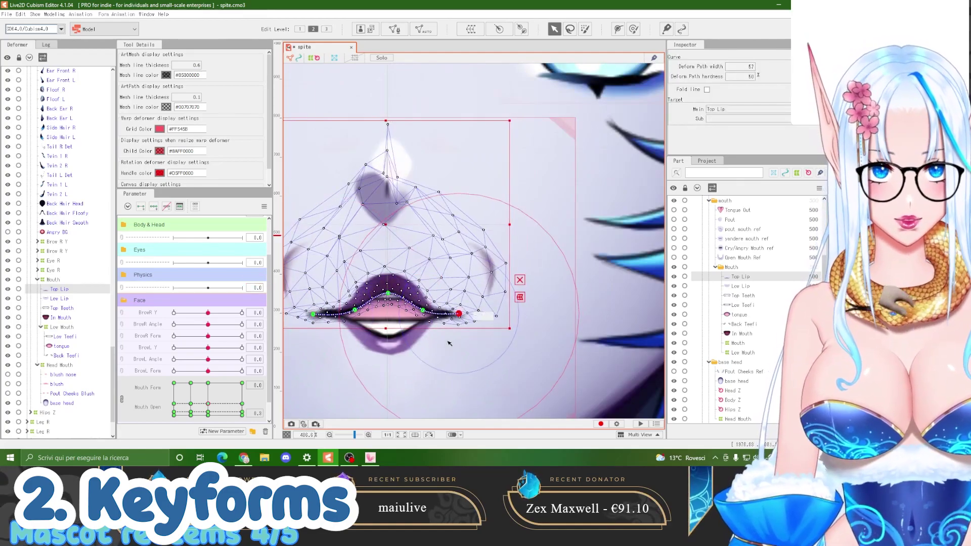
Align the Low Lip's corner with the Top Lip and check the Low Mouth deformer against the new opening
click(400, 343)
drag(310, 306, 318, 306)
click(68, 327)
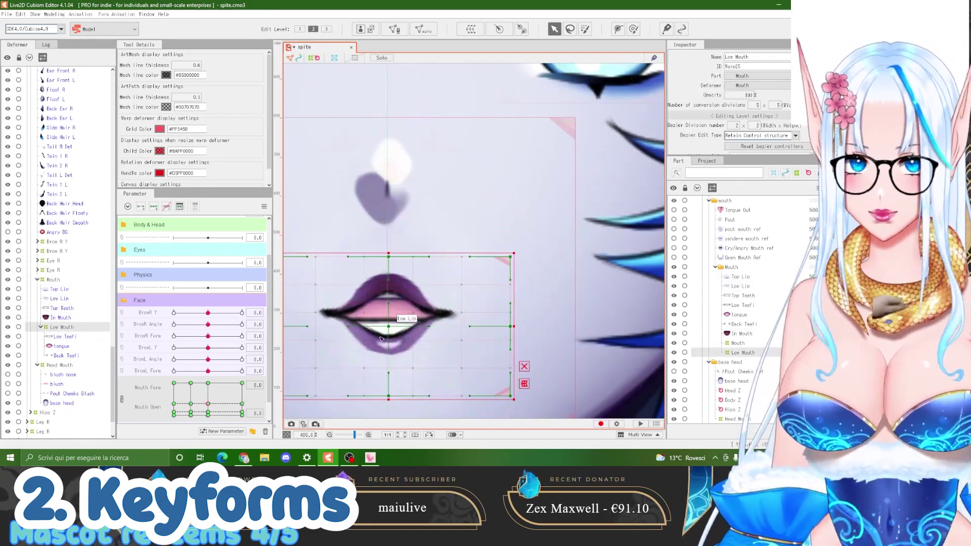
scroll(378, 308, down, 8)
click(576, 104)
At Mouth Form -1.0 and Mouth Open 0.35, raise the corners of the Top Lip and reshape the Low Lip to match
drag(208, 404, 192, 404)
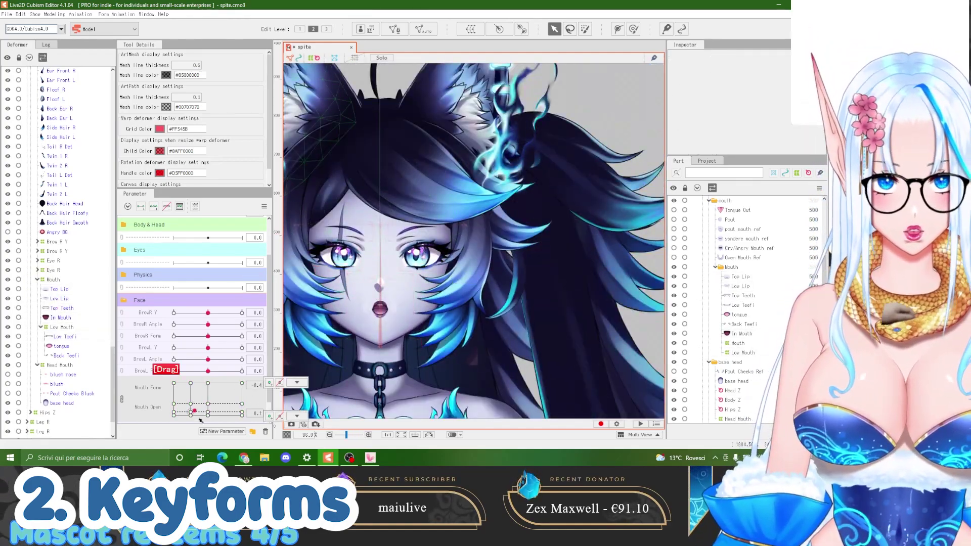
scroll(370, 314, up, 10)
click(481, 334)
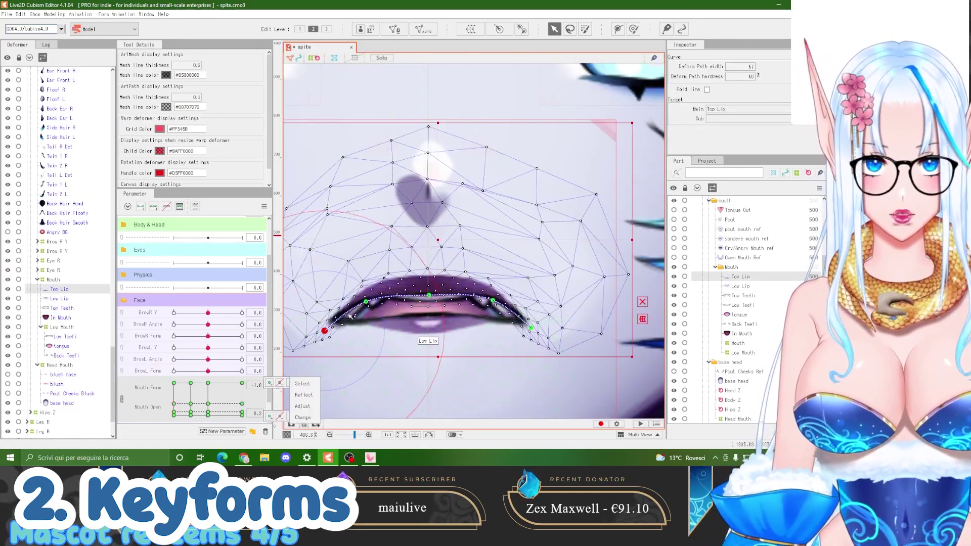
shift+click(531, 328)
drag(531, 328, 531, 315)
click(435, 338)
click(323, 320)
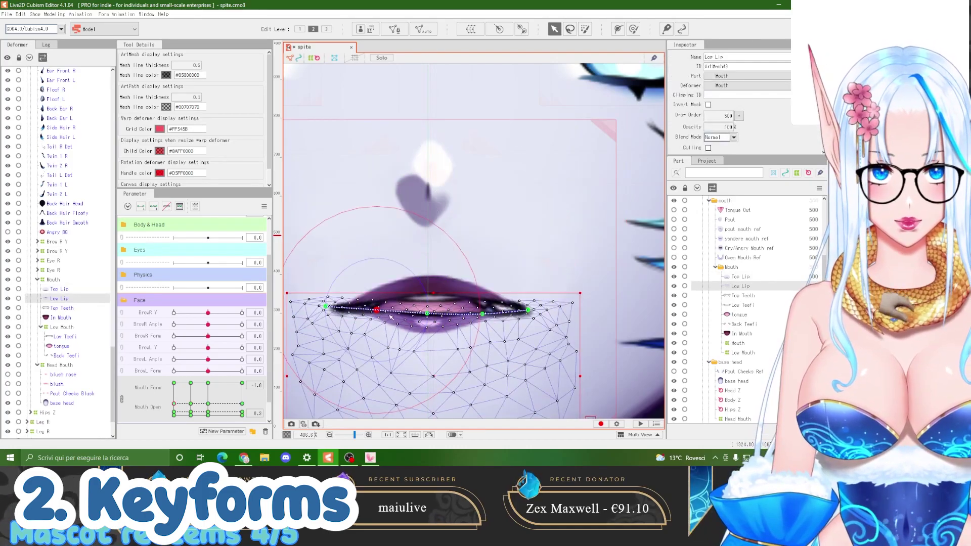
Compare the lip shapes at Mouth Form 0.0 and -0.5 across the lower Mouth Open keyforms
right_click(209, 404)
drag(208, 405, 209, 402)
right_click(209, 408)
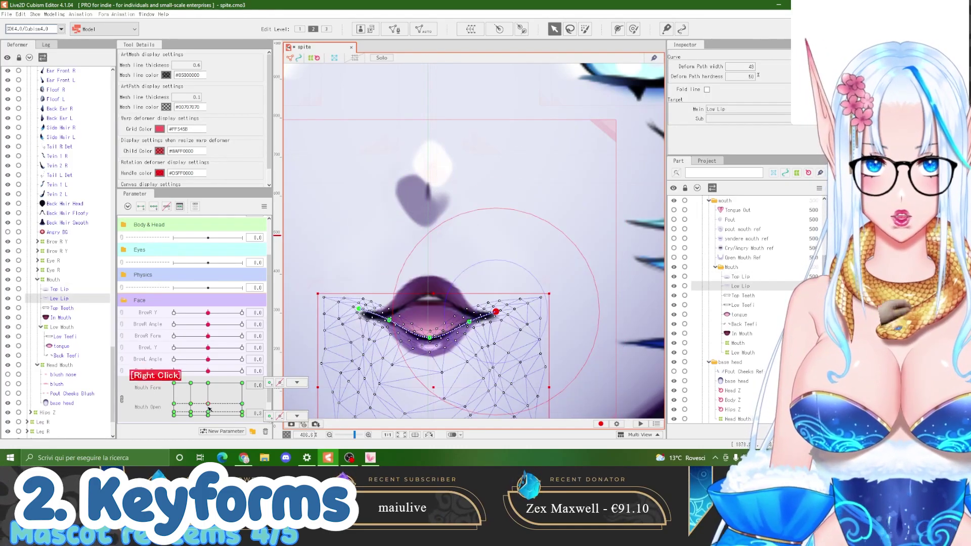
right_click(191, 415)
right_click(193, 407)
drag(197, 412, 192, 410)
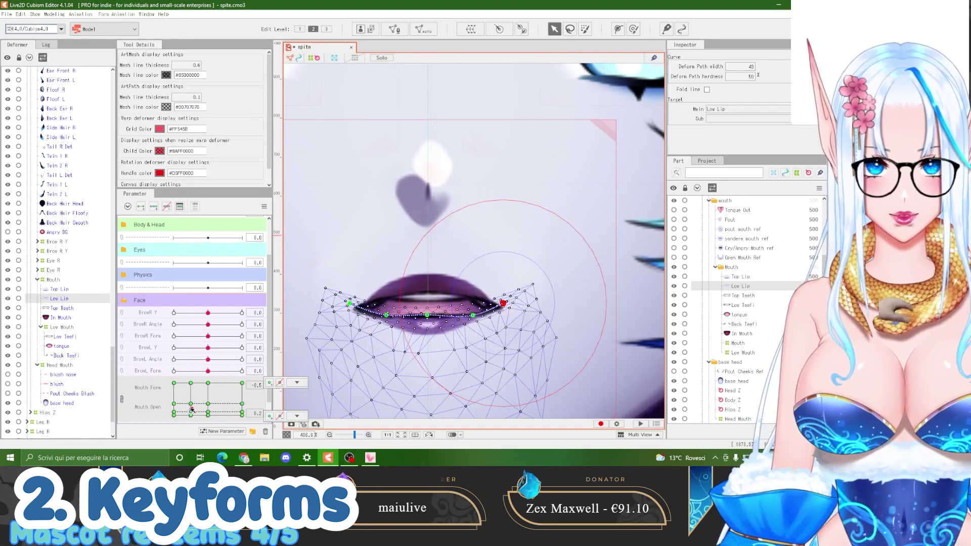
right_click(194, 405)
Select the Top Lip together with the Low Lip and narrow both at Mouth Form -0.5 and Mouth Open 0.1
ctrl+click(67, 291)
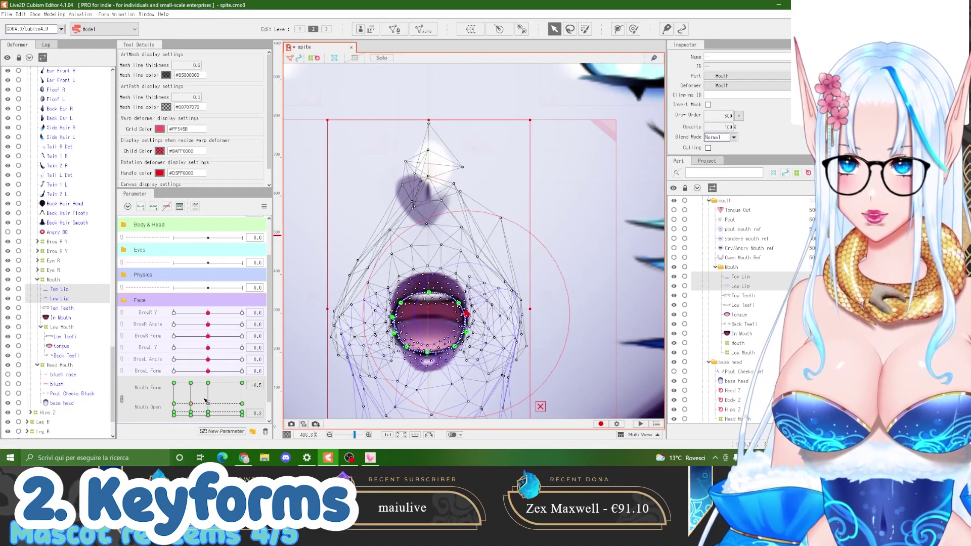
right_click(193, 413)
drag(593, 279, 574, 280)
key(ctrl+z)
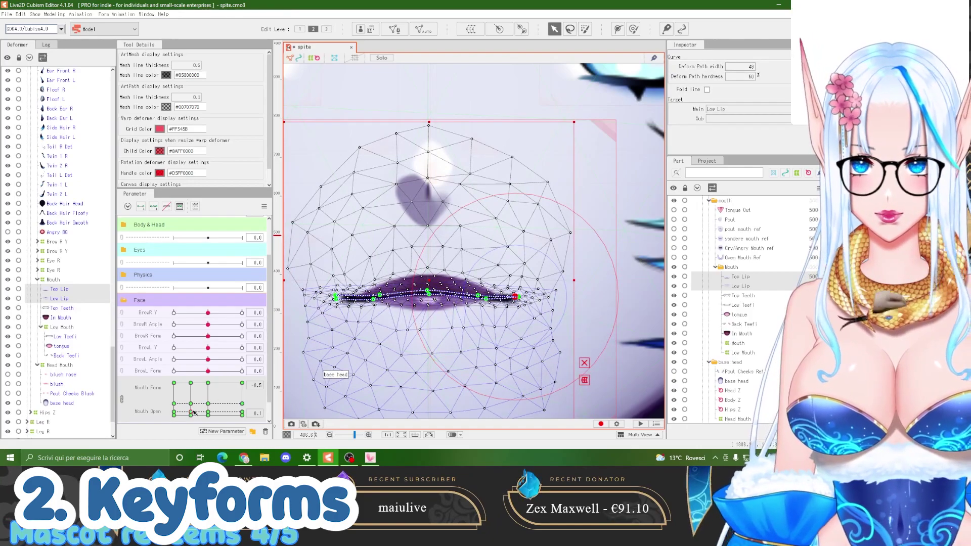
Narrow the Top Lip and Low Lip together at Mouth Form 0.0 and Mouth Open 0.1
drag(193, 414, 191, 413)
right_click(192, 404)
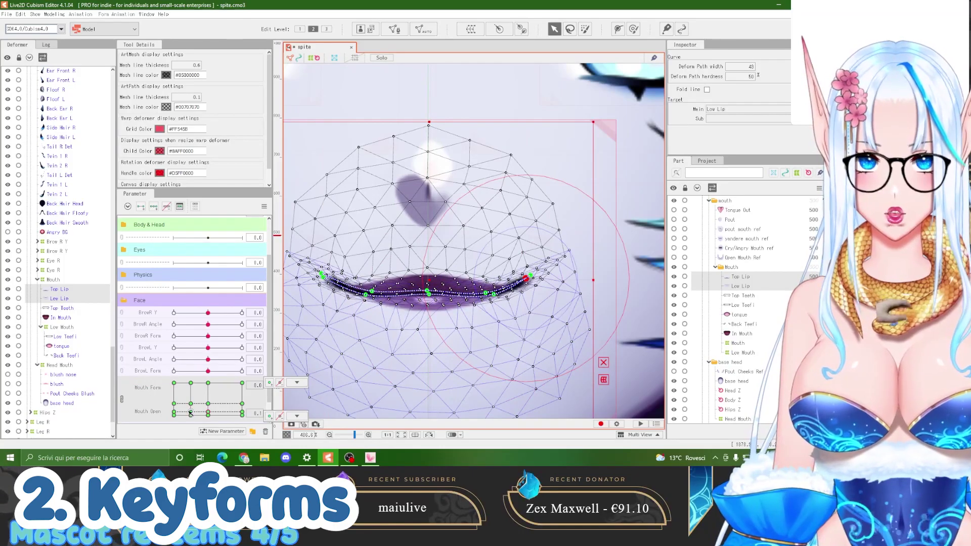
drag(591, 280, 575, 280)
key(ctrl+z)
drag(439, 277, 431, 279)
scroll(410, 289, down, 1)
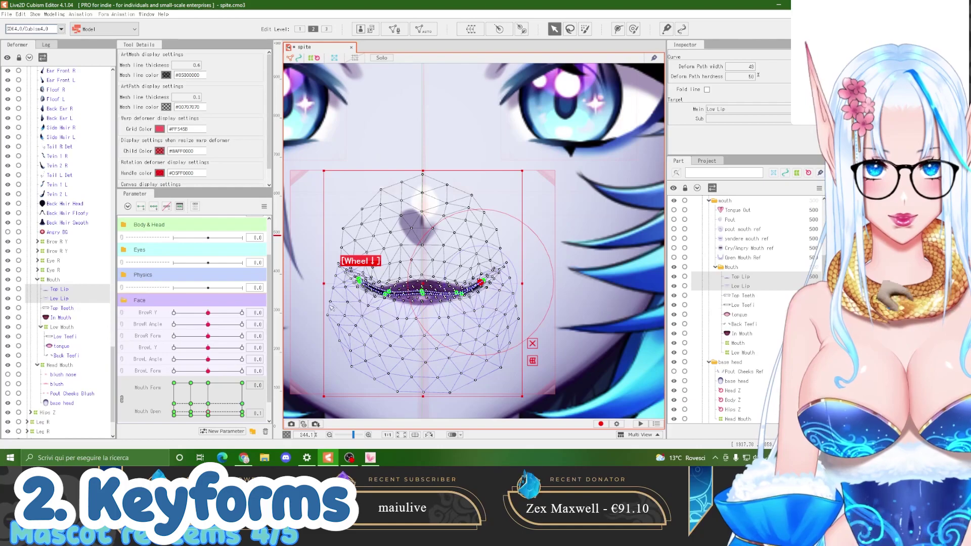
Narrow and shorten the In Mouth mesh at Mouth Form 0.0 and Mouth Open 0.1, then centre it behind the lips
click(68, 318)
scroll(433, 300, up, 1)
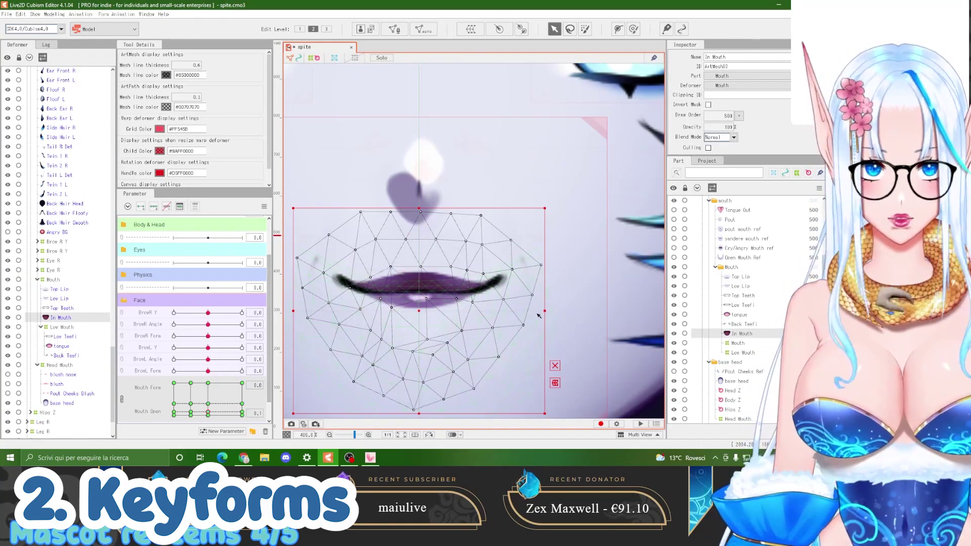
drag(545, 312, 515, 310)
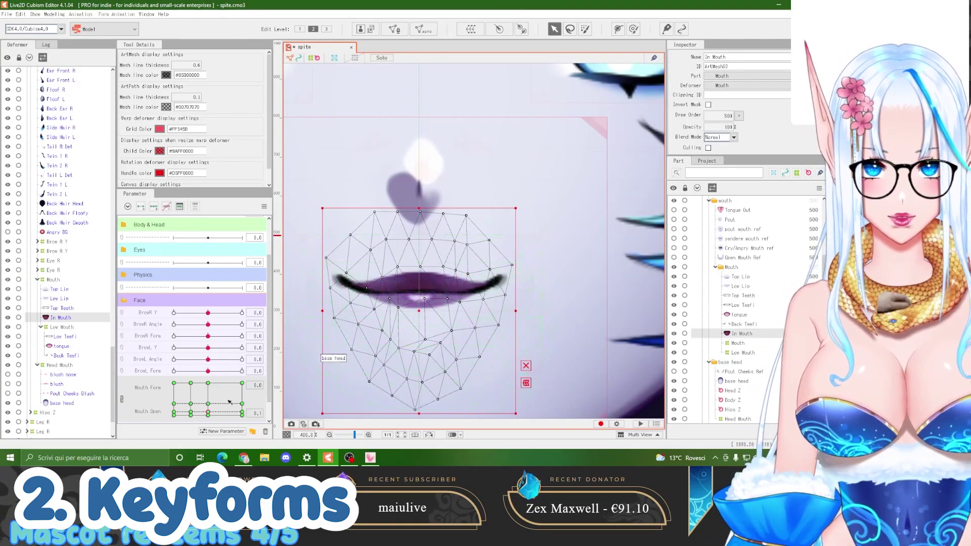
drag(418, 411, 419, 392)
drag(419, 314, 418, 302)
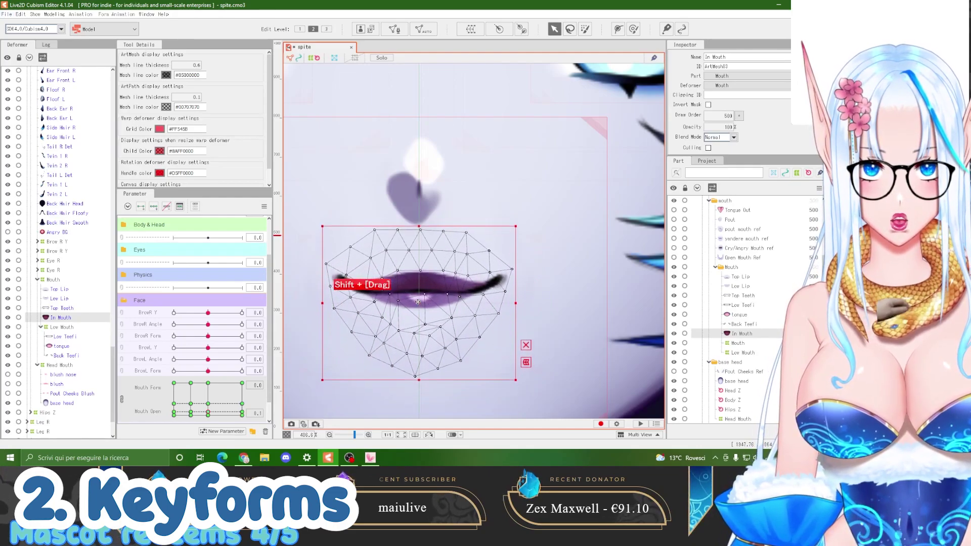
Narrow the In Mouth mesh and reduce its height at Mouth Form -0.5 and Mouth Open 0.1
right_click(195, 412)
drag(545, 312, 519, 310)
drag(419, 209, 420, 250)
Resize the In Mouth mesh on the 0.35 Mouth Open keyform at Mouth Form -0.5 and 0.0
click(203, 404)
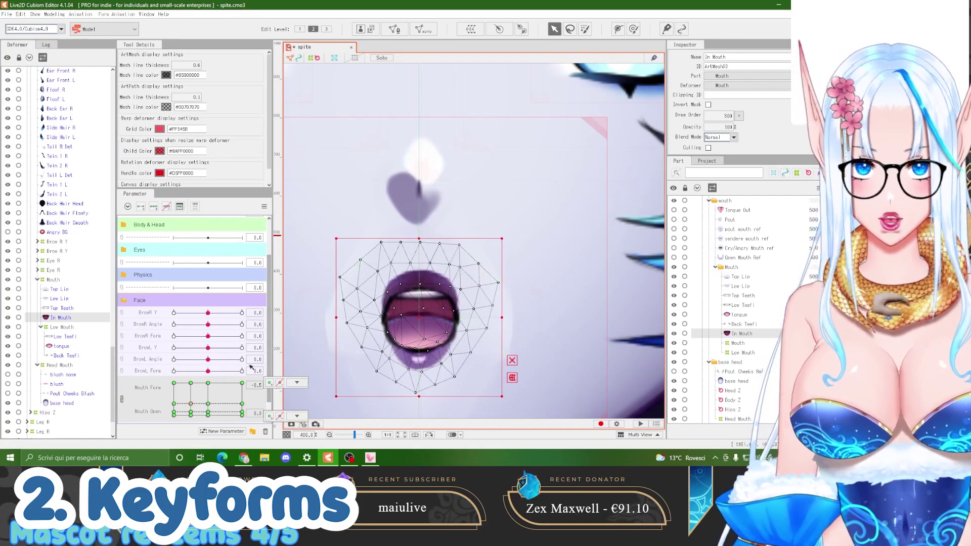
mouse_move(498, 318)
mouse_down()
mouse_move(488, 318)
mouse_move(501, 311)
mouse_up()
click(208, 404)
drag(418, 208, 419, 239)
scroll(399, 310, down, 9)
click(635, 95)
Preview the mouth and jaw shapes while moving between the Mouth Form and Mouth Open keyforms
drag(208, 403, 199, 389)
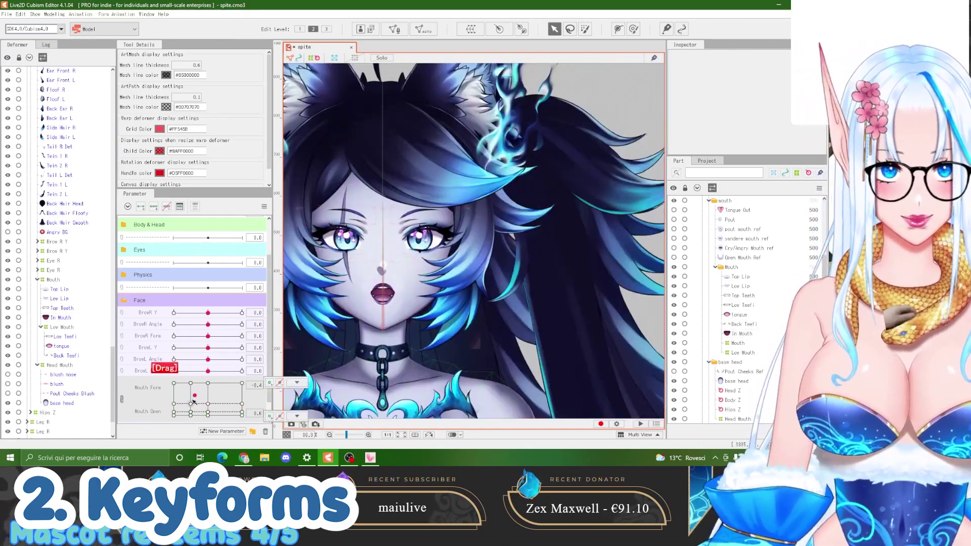
scroll(365, 289, up, 3)
click(385, 332)
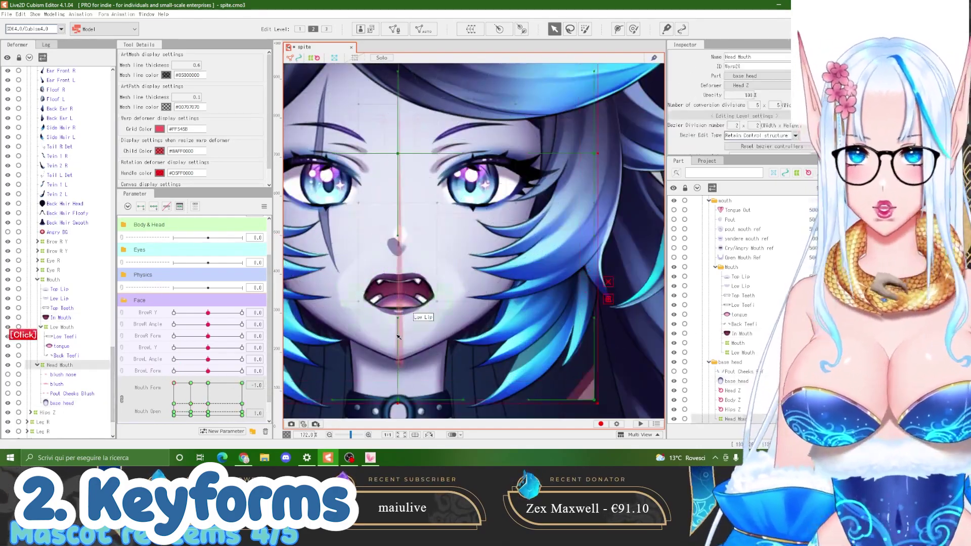
scroll(452, 328, down, 2)
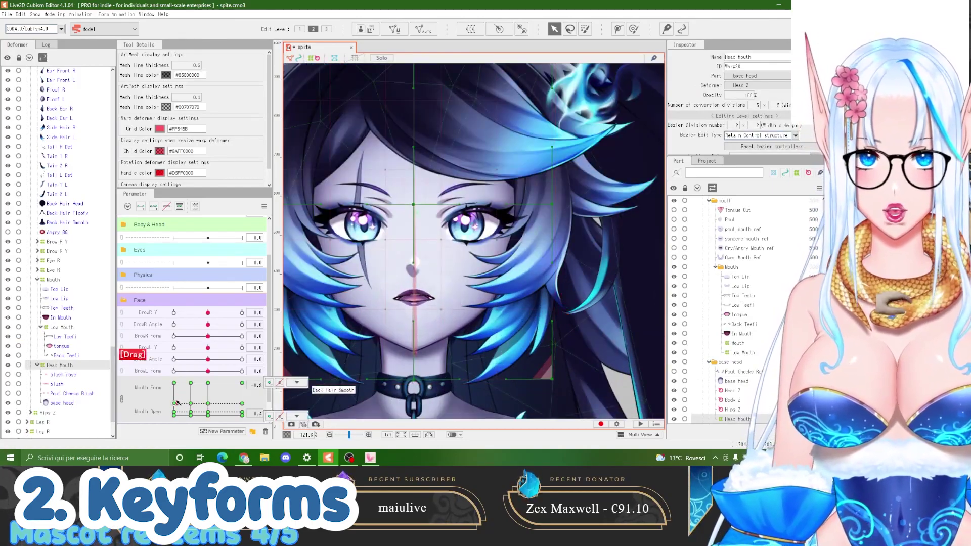
click(174, 385)
scroll(392, 307, up, 1)
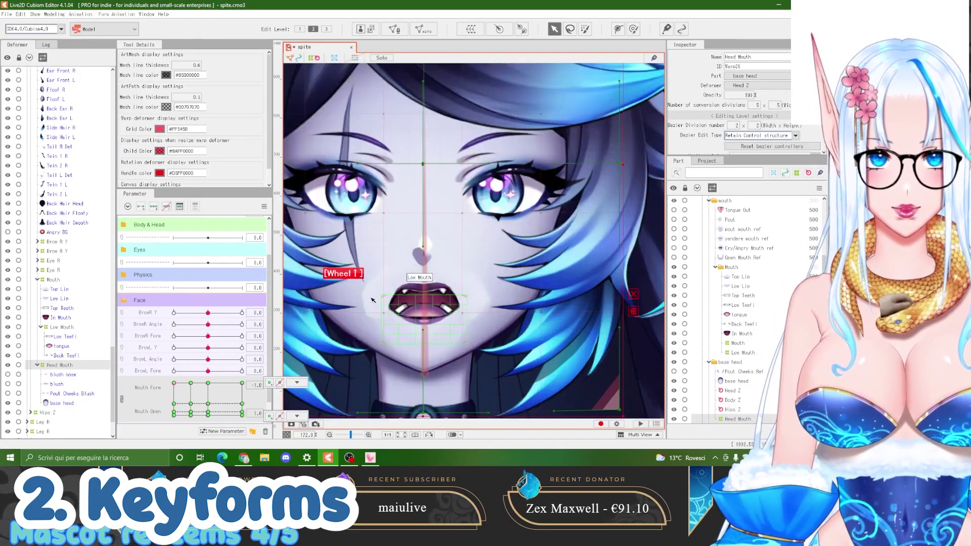
scroll(371, 286, up, 4)
scroll(368, 317, down, 4)
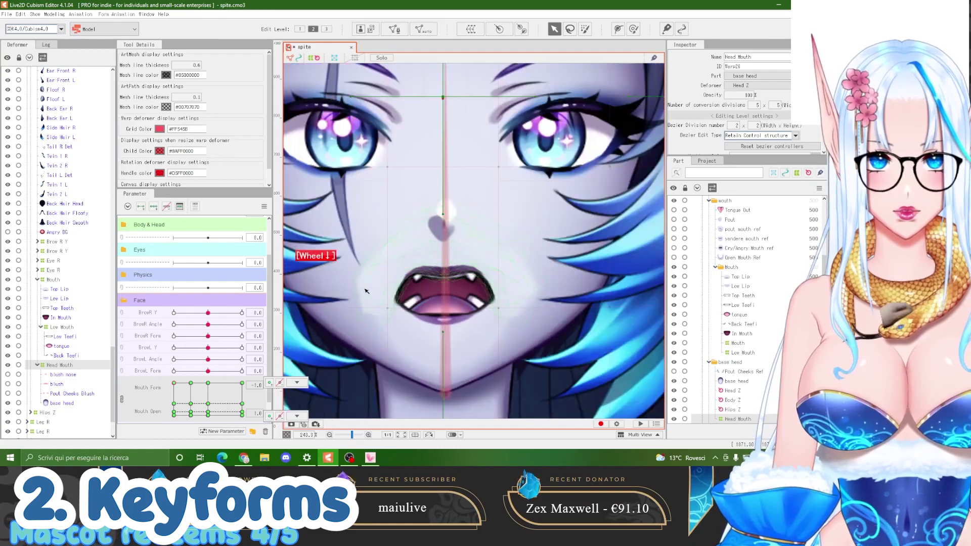
scroll(409, 289, down, 1)
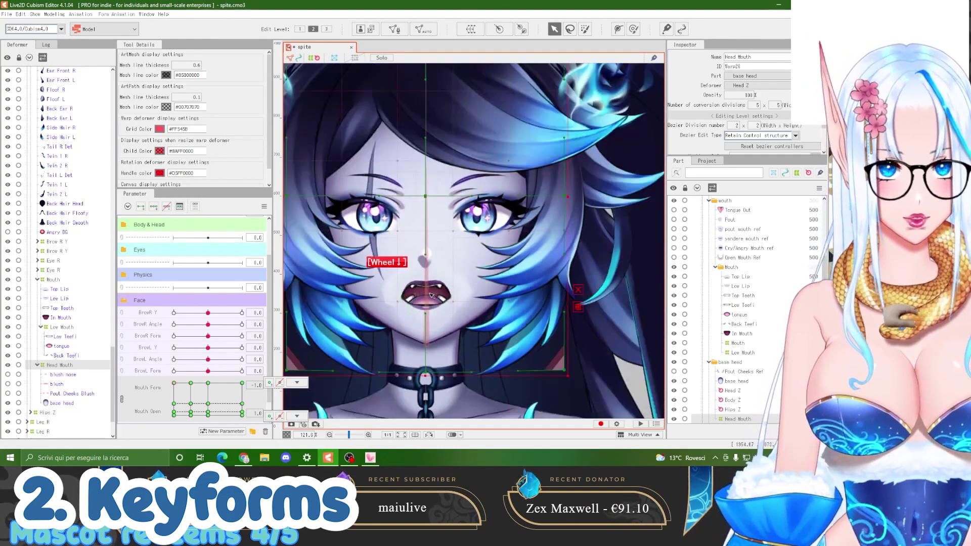
scroll(405, 284, up, 1)
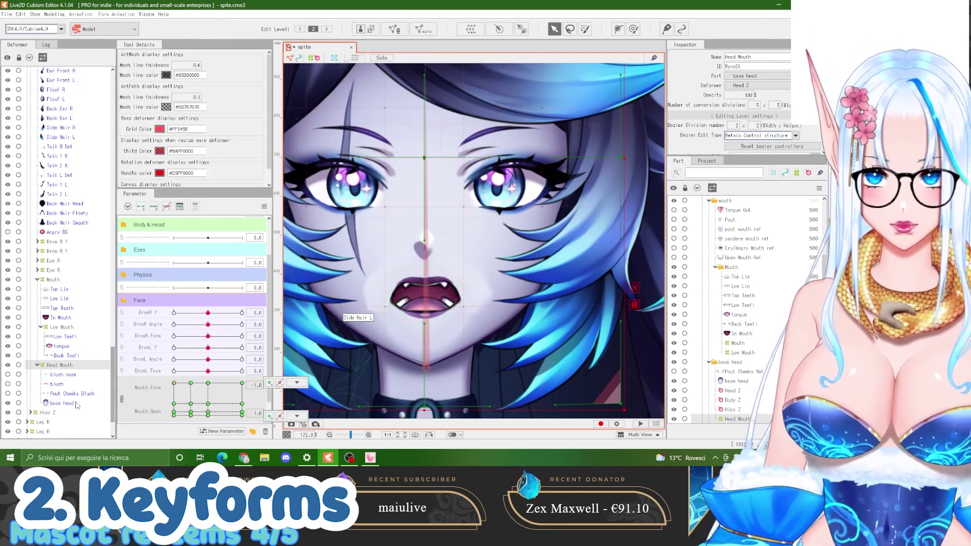
Select the Head Mouth deformer and check the mouth at Mouth Form 1.0 and Mouth Open 1.0
click(62, 403)
click(60, 364)
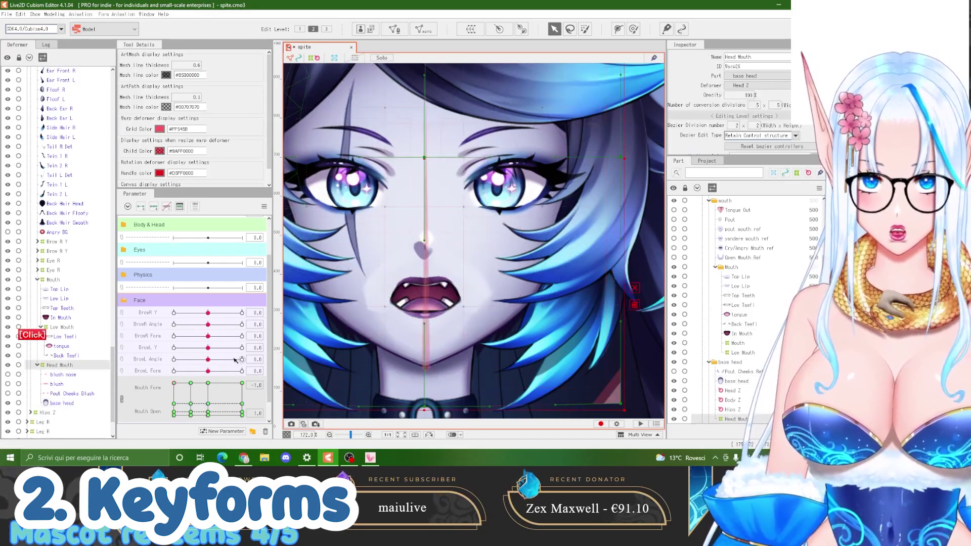
drag(173, 383, 246, 364)
right_click(244, 411)
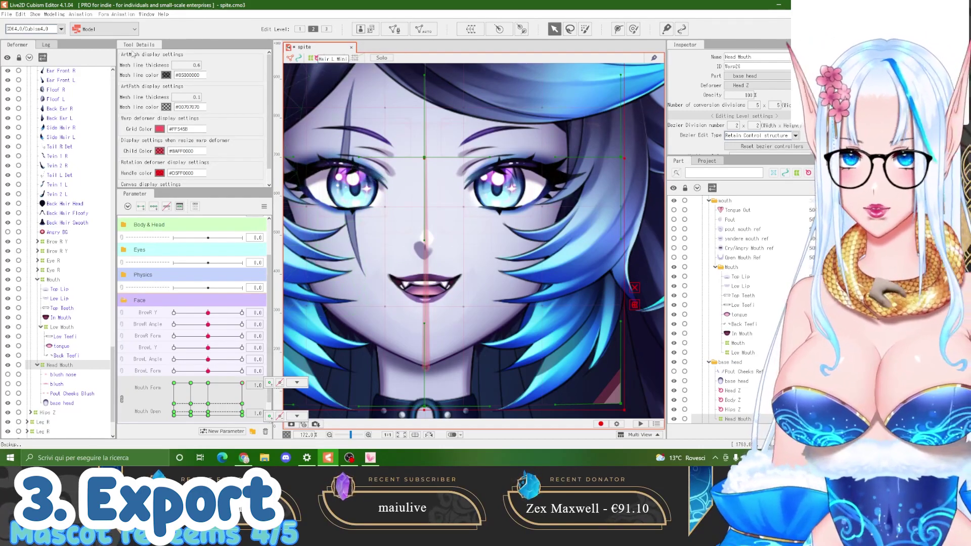
Export the model for runtime as a moc3 file for SDK 4.0/Cubism4.0, including the physics, user data and display information files
click(7, 14)
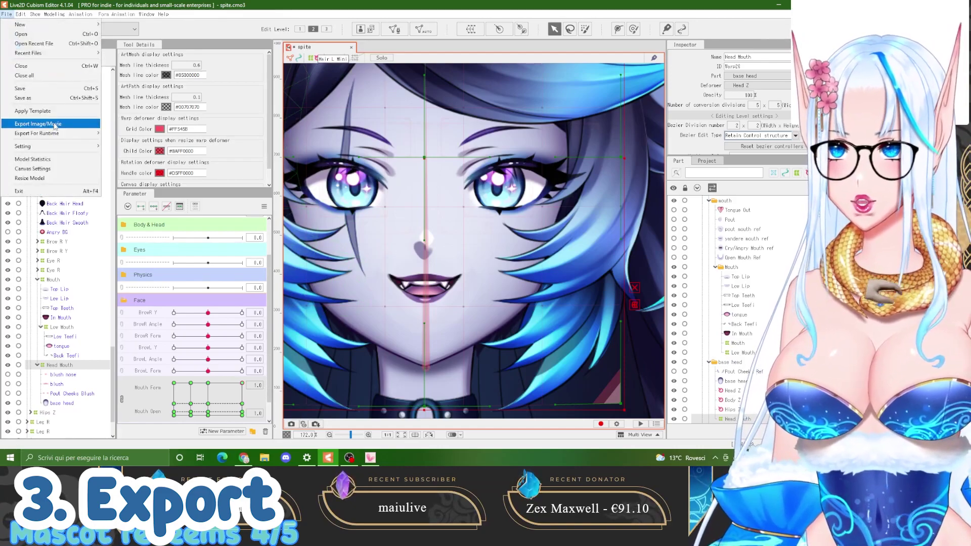
mouse_move(56, 125)
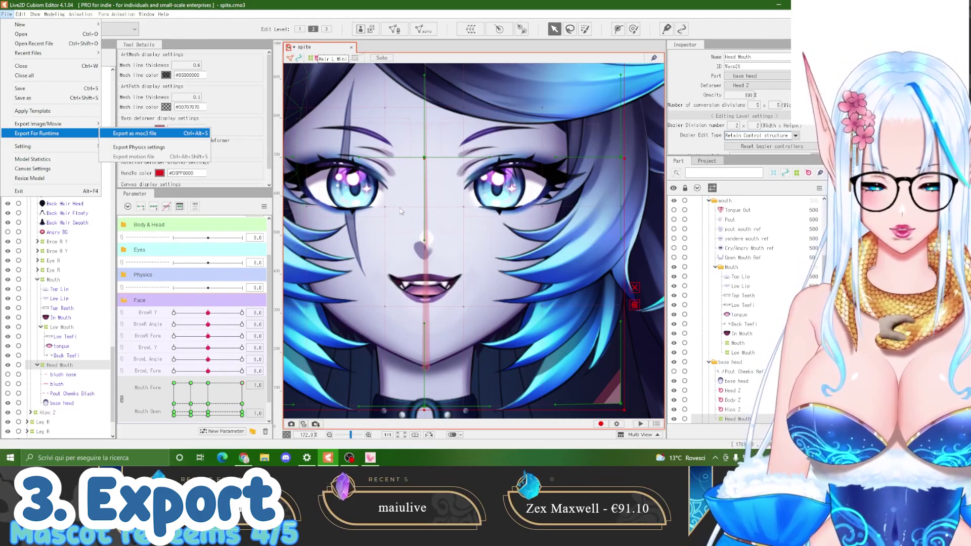
key(Return)
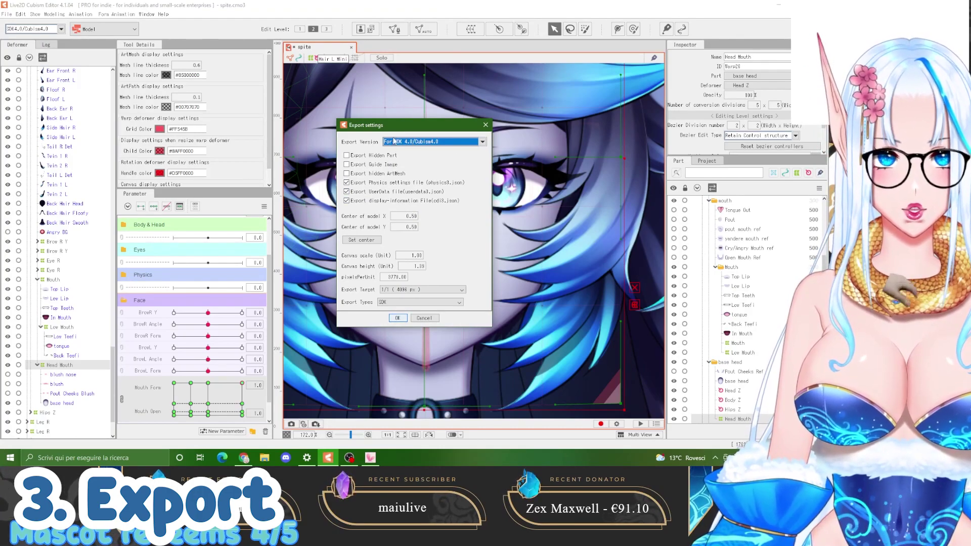
click(397, 318)
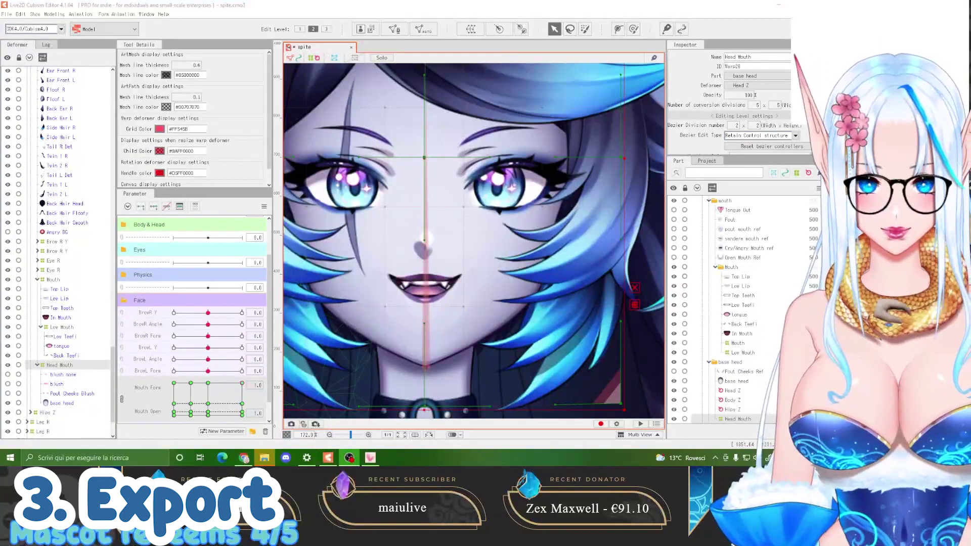
Switch to VTube Studio, filter the models by "spi" and load the Spite model
click(370, 458)
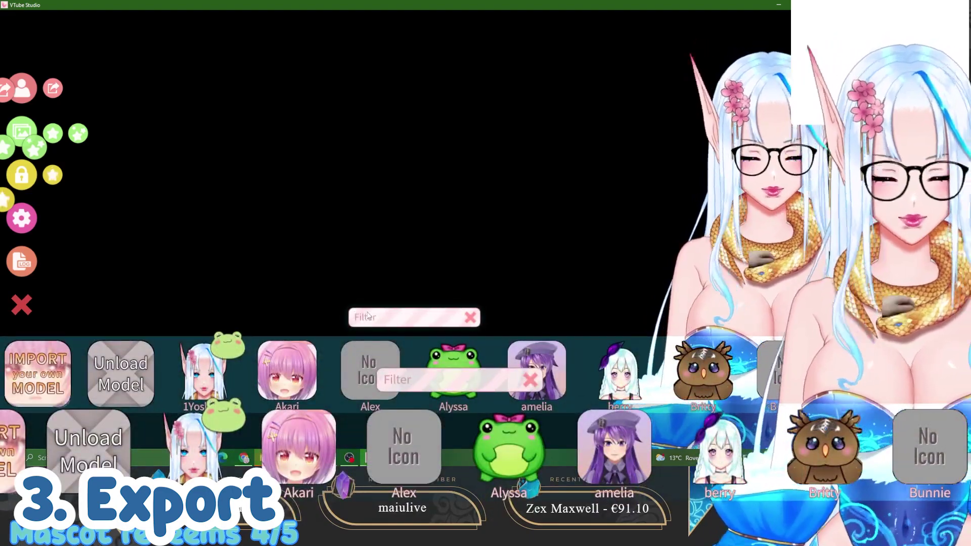
click(368, 316)
text(spi)
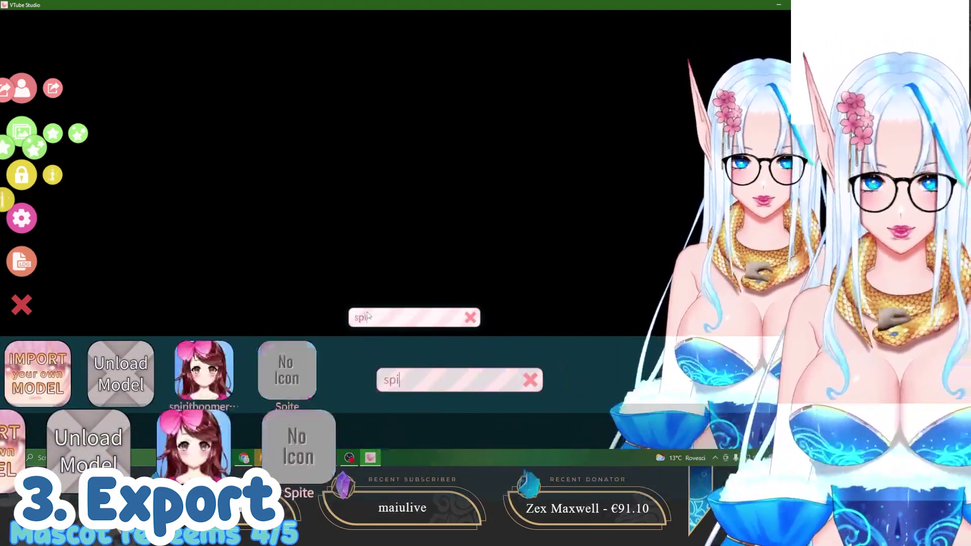
click(287, 370)
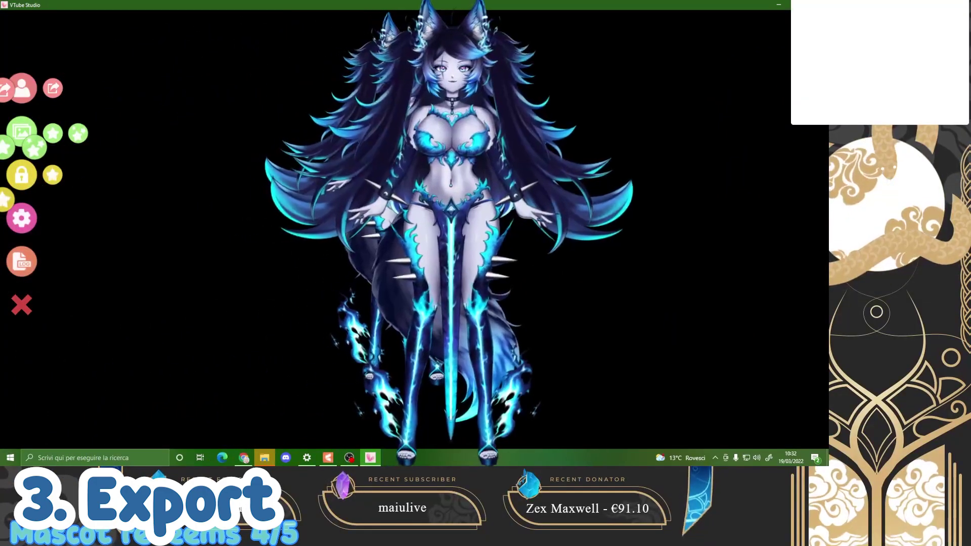
Enlarge the loaded Spite model and reposition it so that its face fills the view
drag(387, 101, 389, 374)
scroll(390, 374, up, 5)
scroll(387, 354, up, 3)
scroll(435, 273, up, 4)
drag(435, 152, 420, 428)
scroll(420, 427, up, 3)
scroll(420, 427, up, 3)
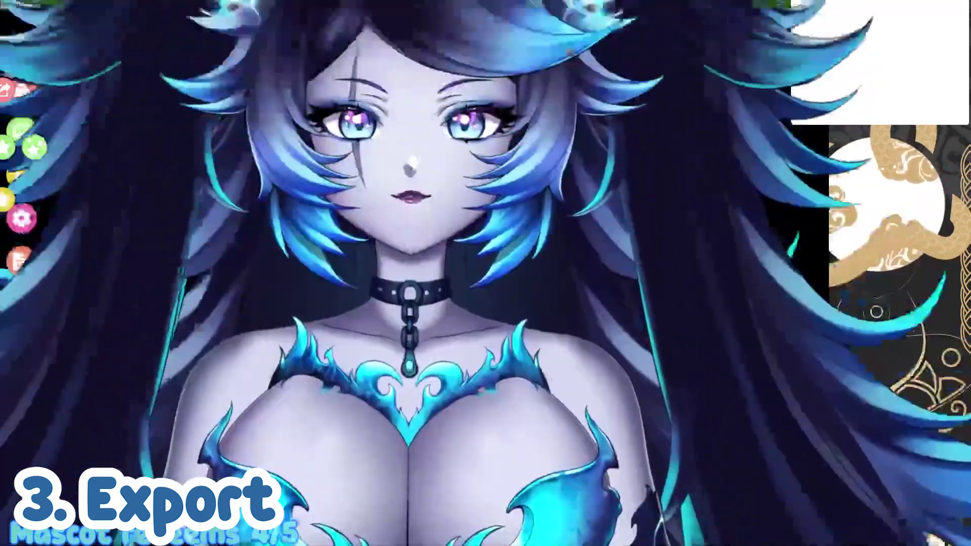
drag(418, 212, 407, 425)
scroll(405, 427, up, 3)
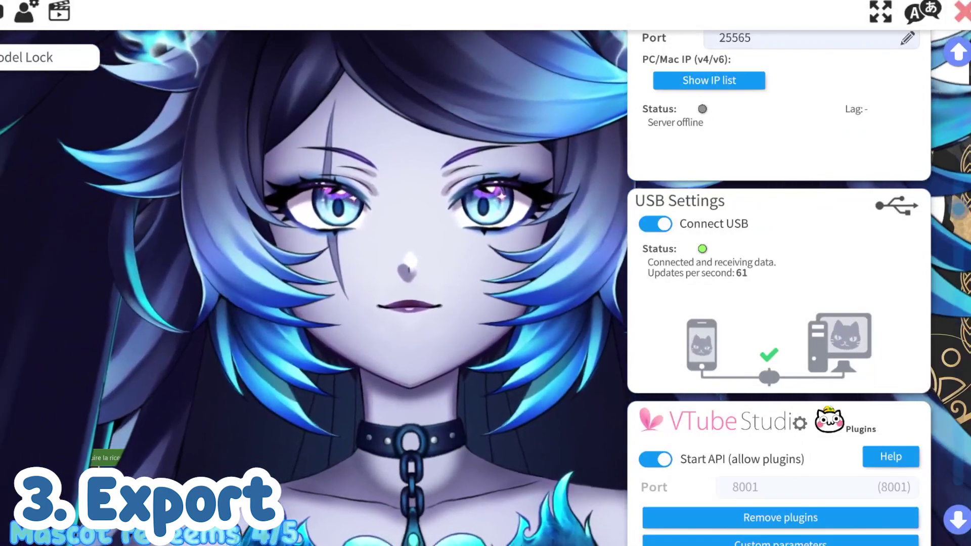
Examine the input and output ranges of the Mouth Smile and Mouth Open parameters in the VTube Studio model settings
drag(959, 209, 958, 455)
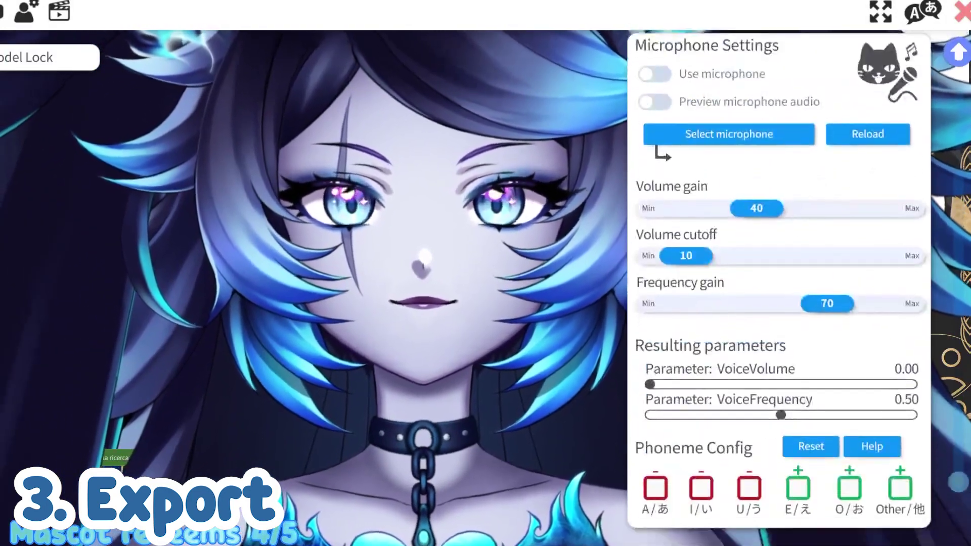
click(26, 12)
scroll(779, 284, down, 10)
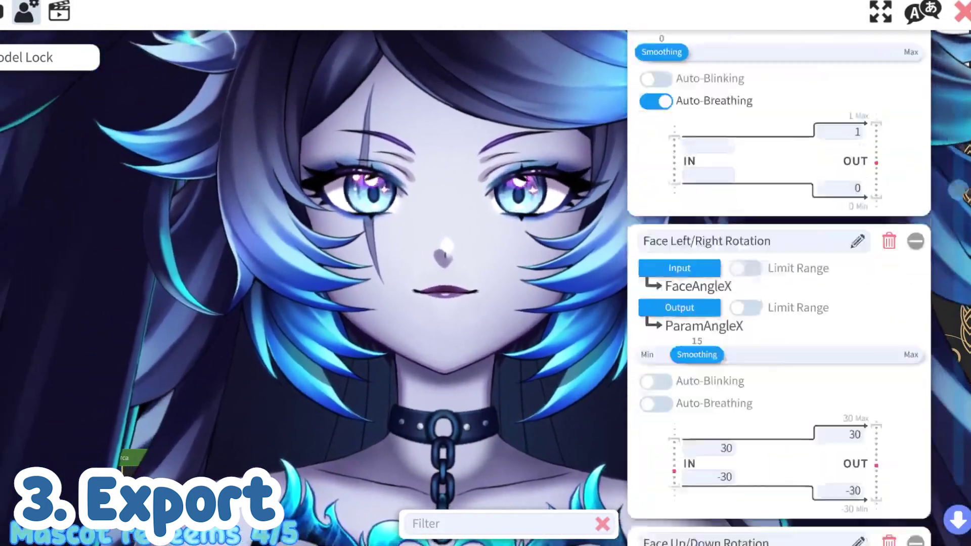
scroll(779, 283, down, 10)
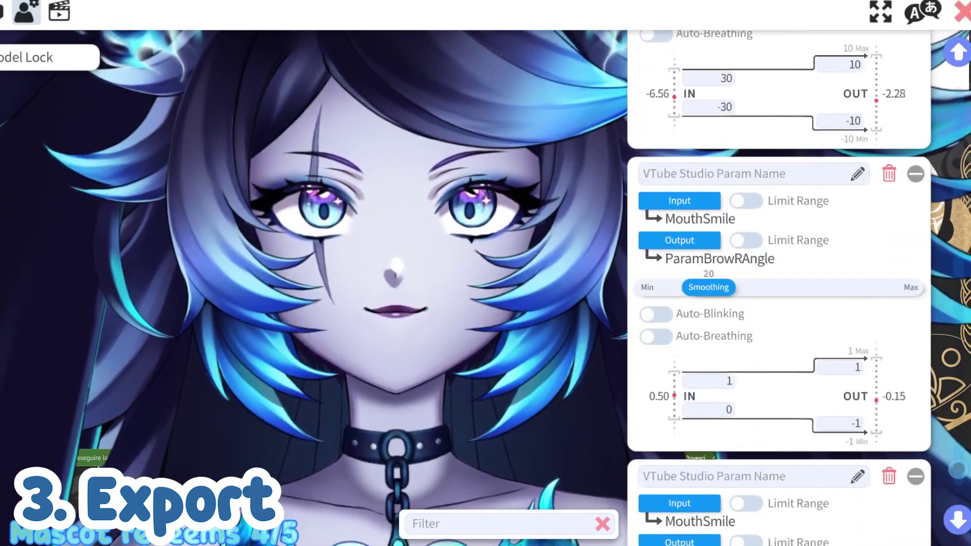
scroll(779, 283, up, 6)
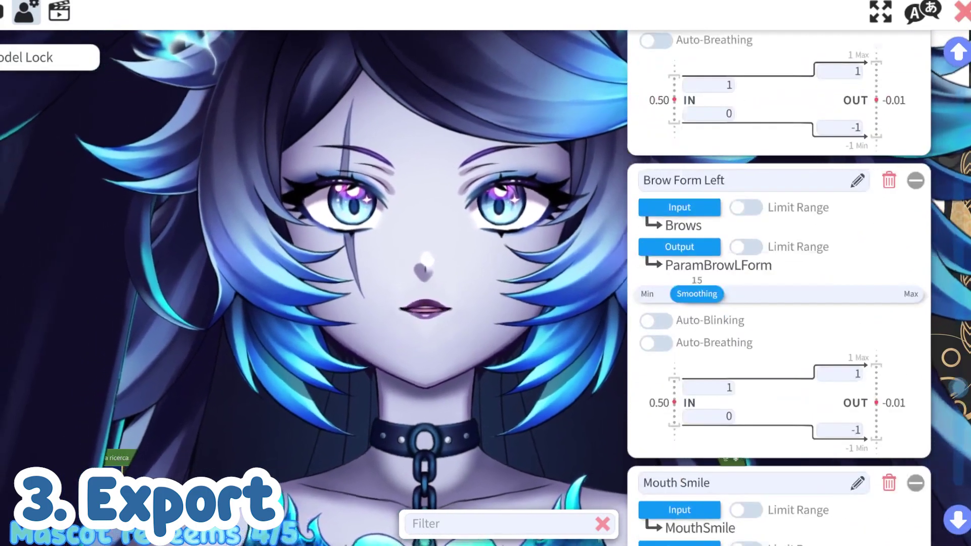
scroll(779, 283, down, 10)
scroll(779, 284, down, 2)
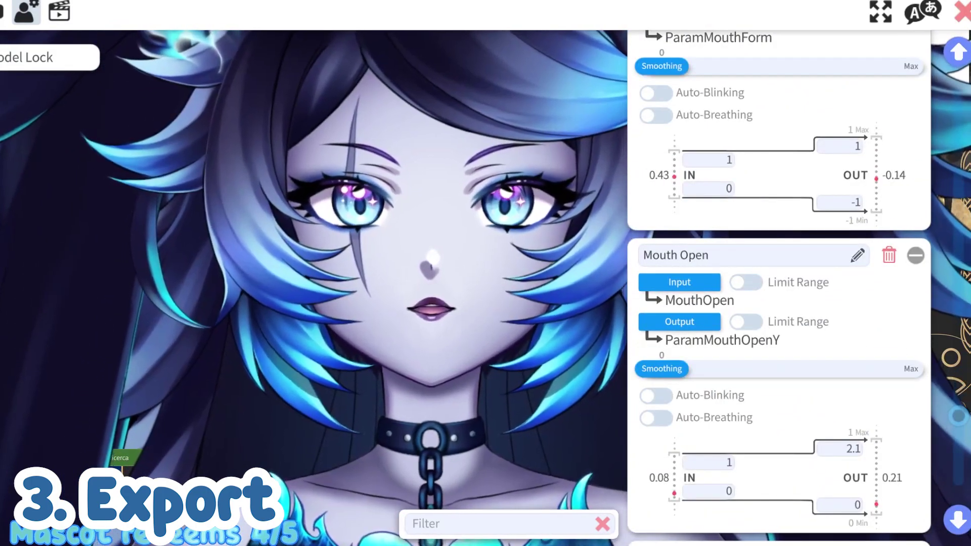
scroll(779, 283, down, 1)
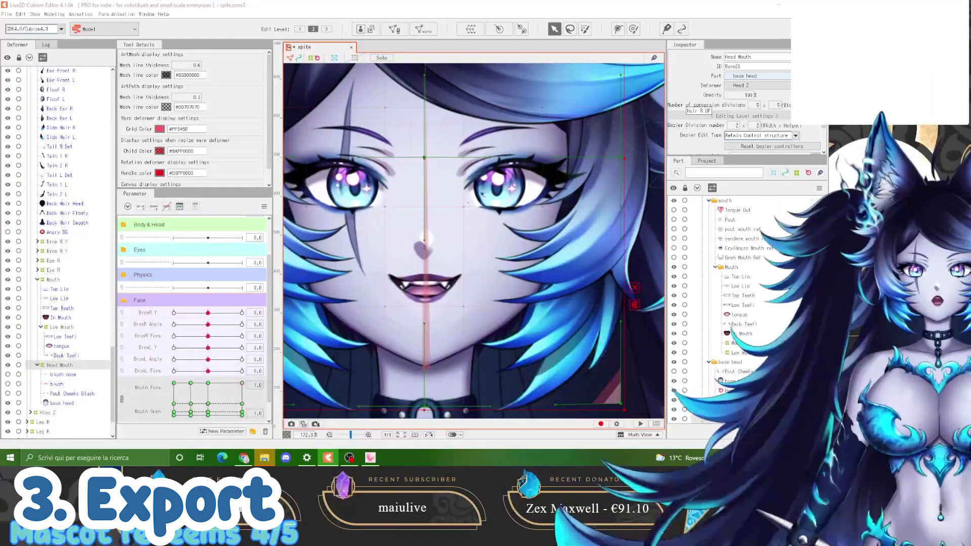
Switch back to Live2D Cubism Editor and inspect the mouth shape at Mouth Form -0.5 and Mouth Open 1.0
click(191, 383)
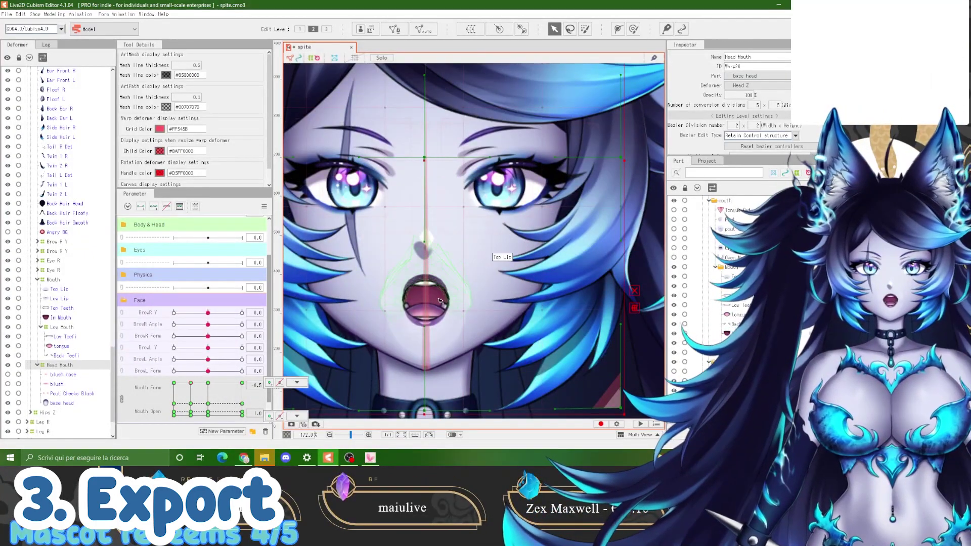
scroll(436, 275, up, 3)
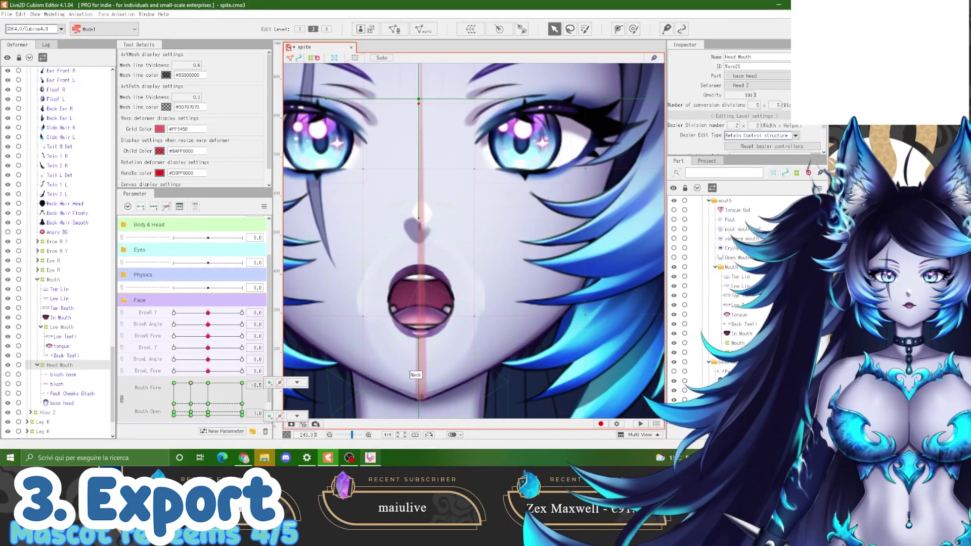
right_click(208, 384)
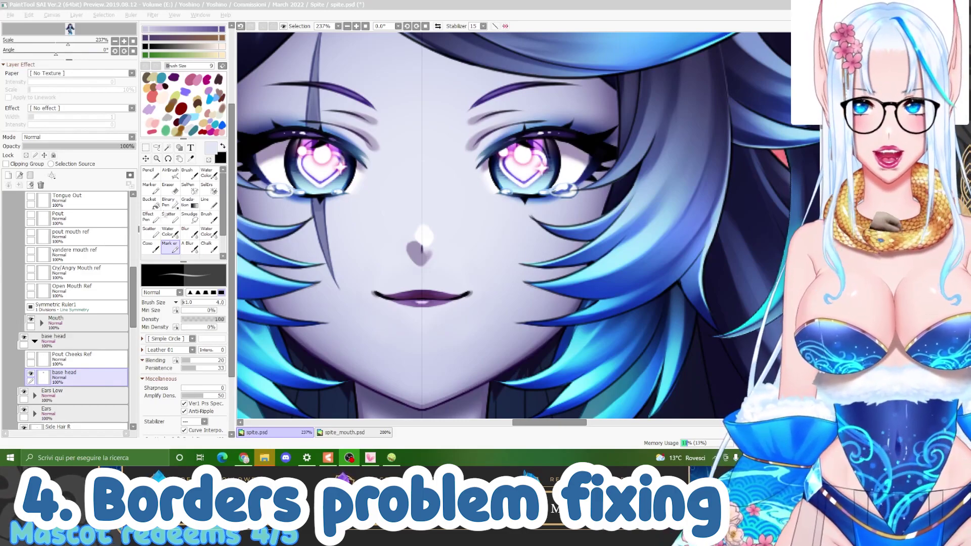
In PaintTool SAI, set the AirBrush size to 56 and lock the opacity of the base head layer
click(174, 175)
click(173, 175)
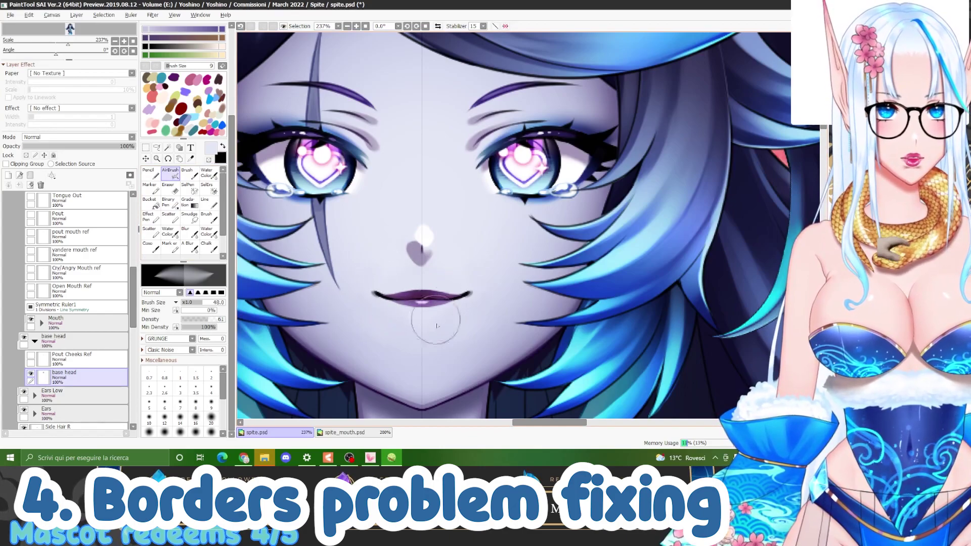
click(207, 303)
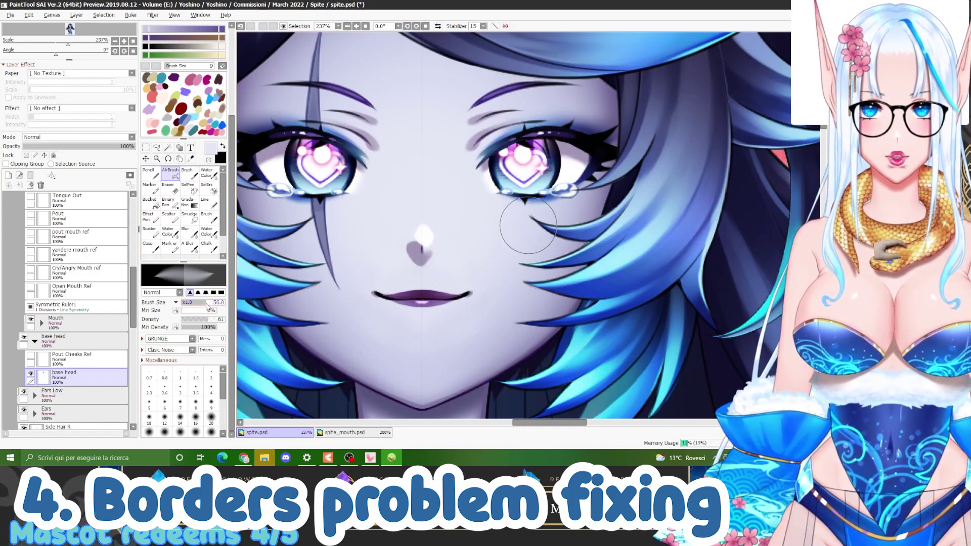
click(26, 156)
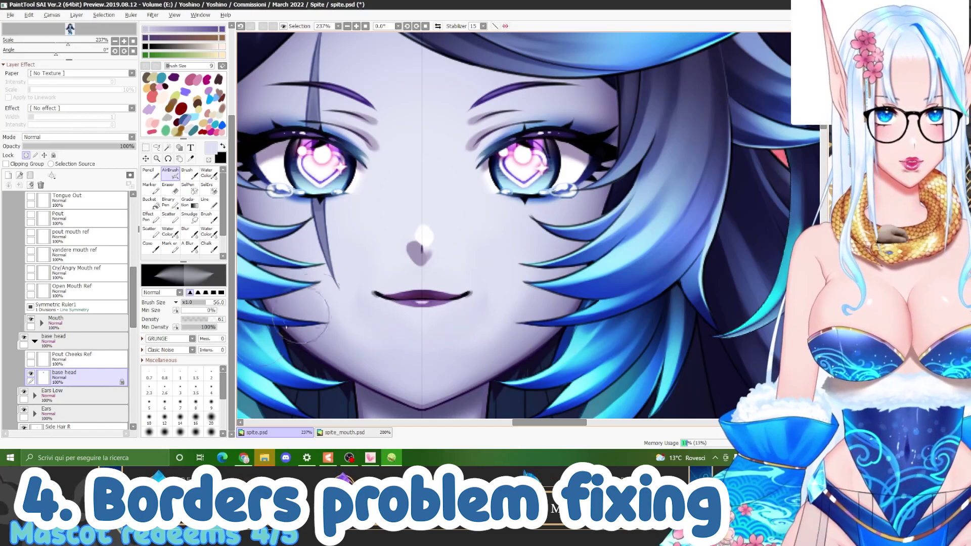
Smooth the skin shading around the mouth on the base head layer with the A Blur and AirBrush brushes
click(189, 246)
drag(368, 319, 394, 320)
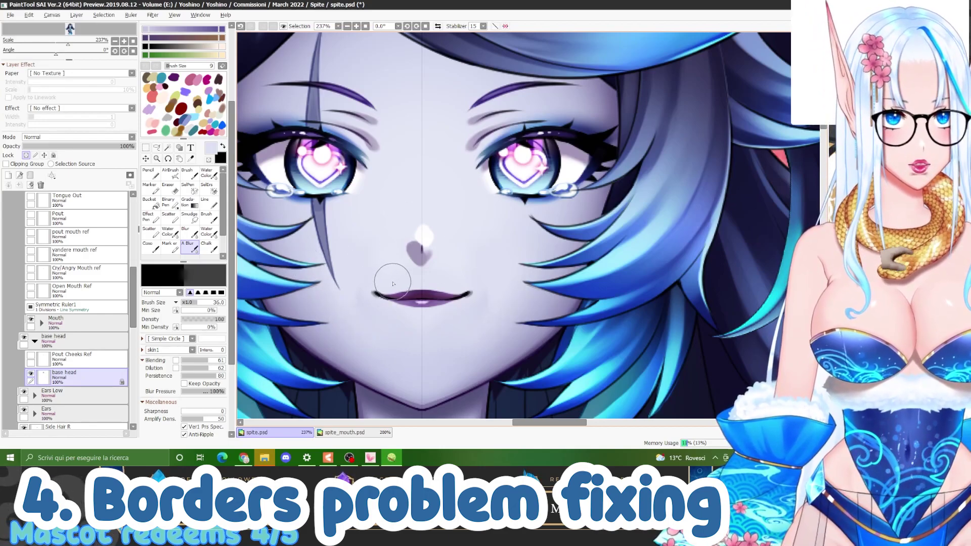
key(v)
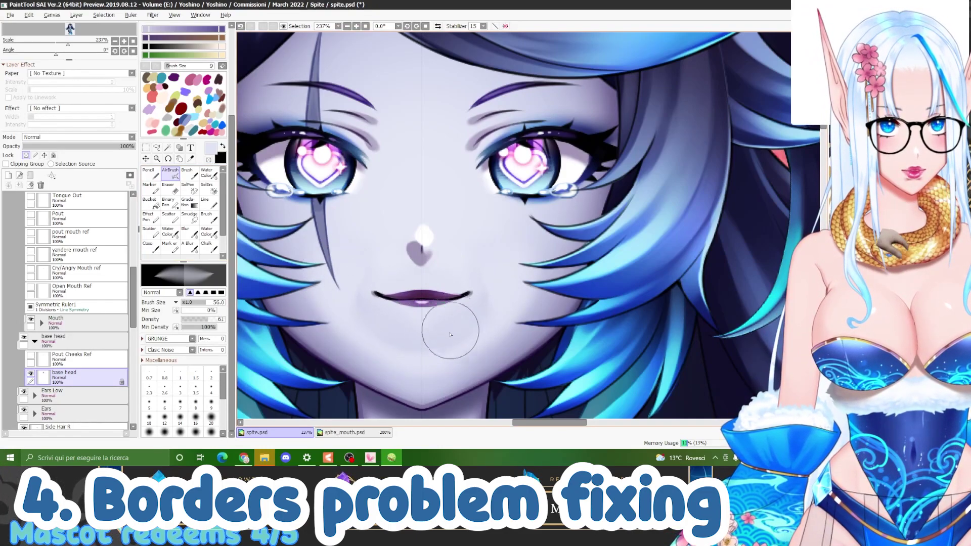
scroll(430, 283, down, 1)
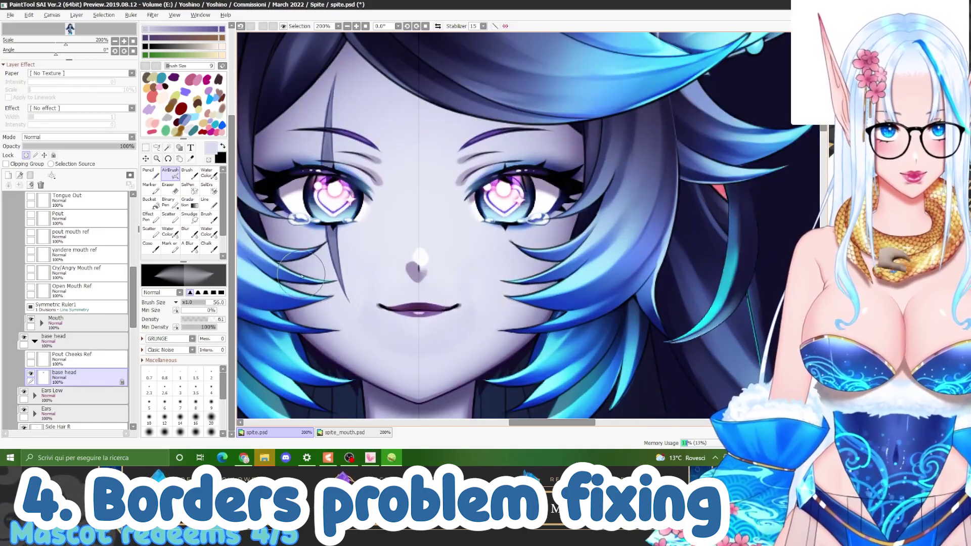
scroll(307, 273, down, 2)
click(190, 246)
scroll(339, 288, up, 1)
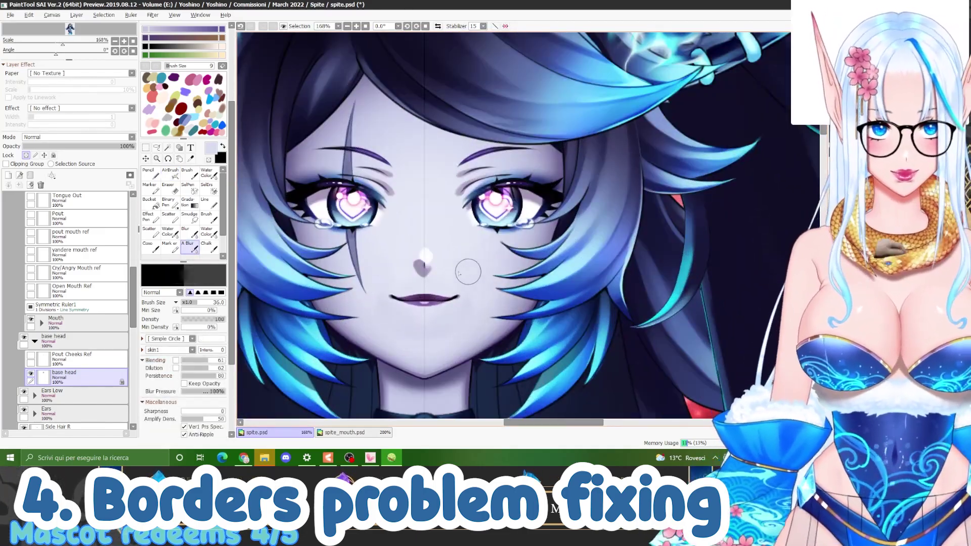
scroll(477, 276, down, 2)
scroll(456, 274, up, 4)
scroll(41, 346, up, 1)
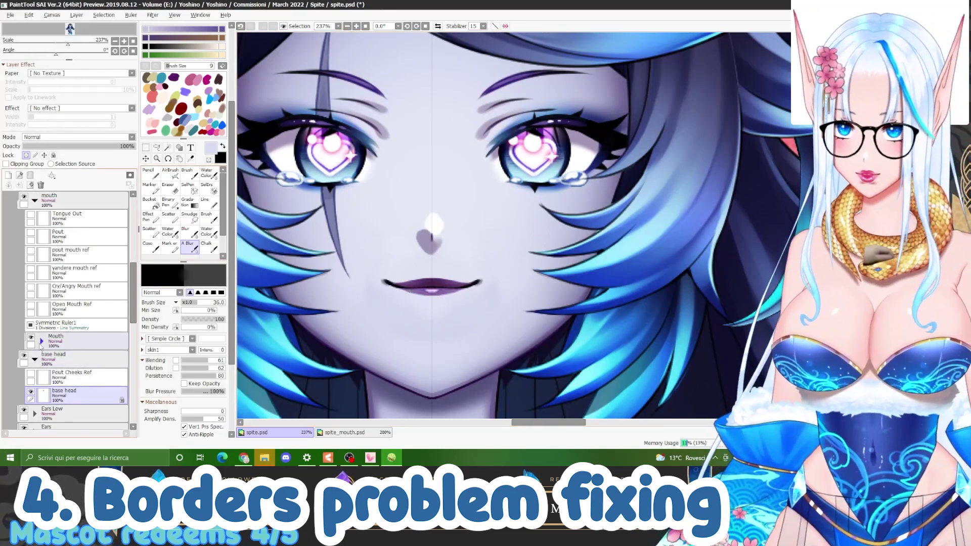
Expand the Mouth group and lock the opacity of the Top Lip and Low Lip layers
click(42, 341)
scroll(66, 329, down, 3)
click(76, 303)
scroll(414, 304, up, 2)
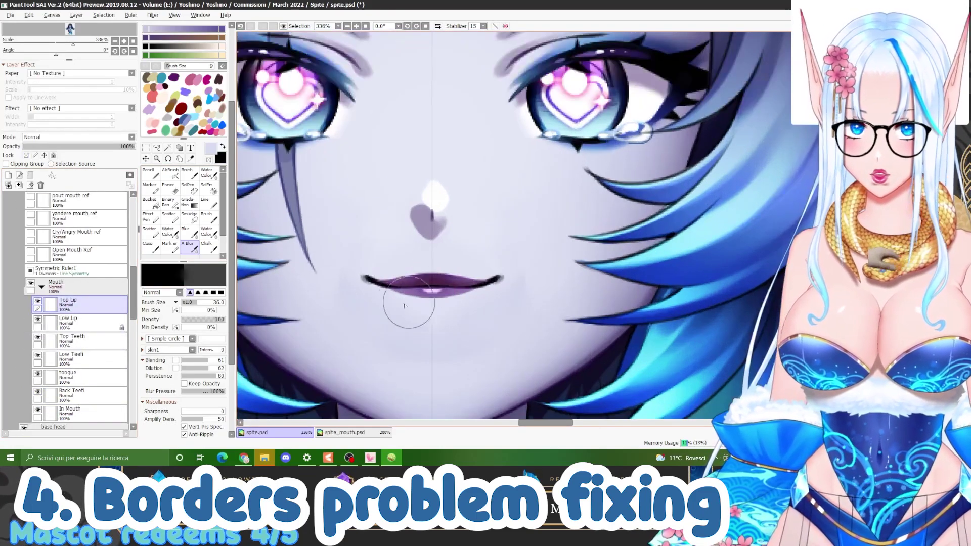
scroll(372, 302, down, 2)
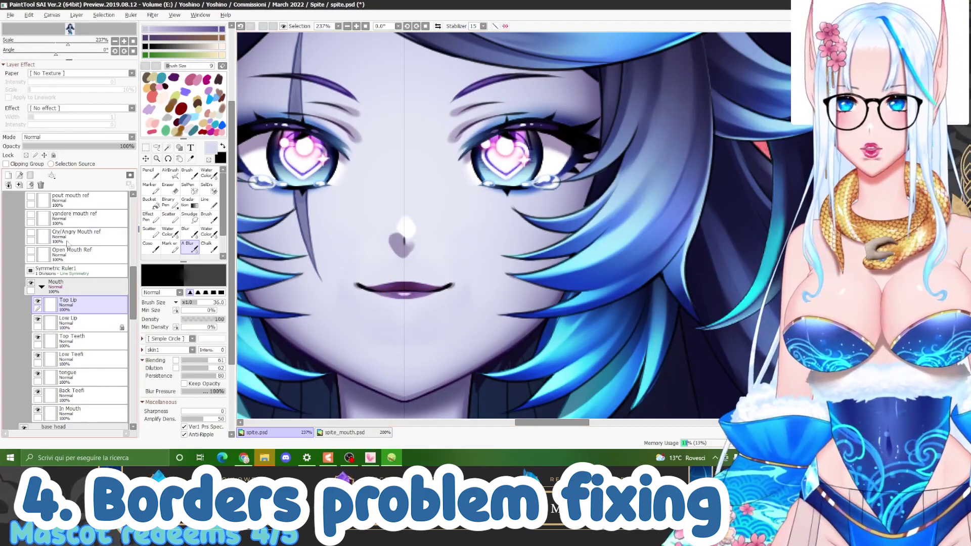
click(76, 322)
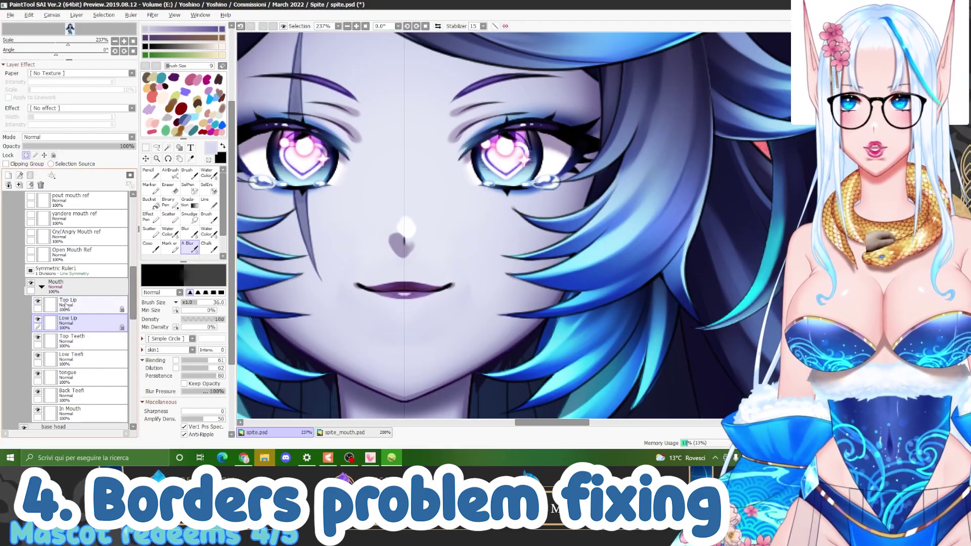
click(171, 173)
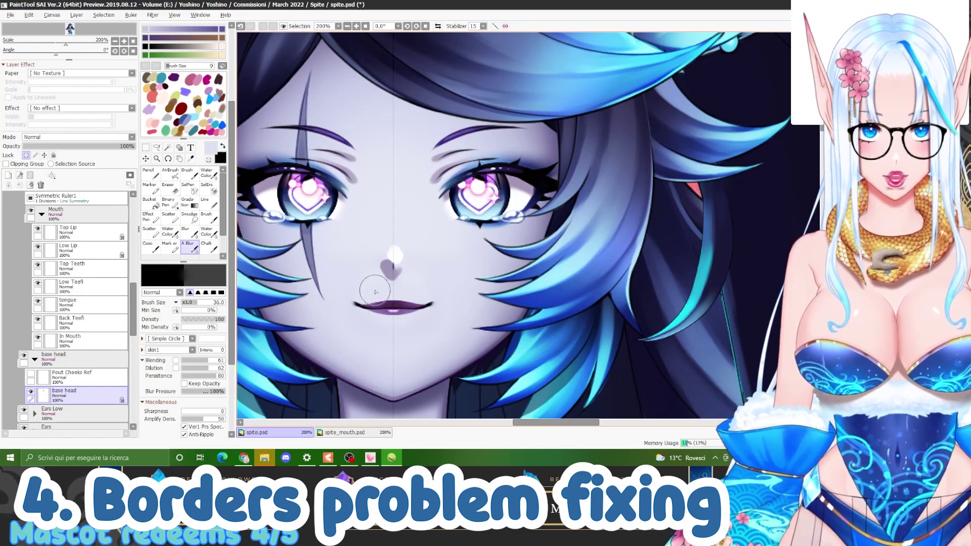
Choose the AirBrush and make the Low Lip layer active, followed by the Top Lip layer
scroll(400, 268, down, 7)
scroll(423, 247, up, 5)
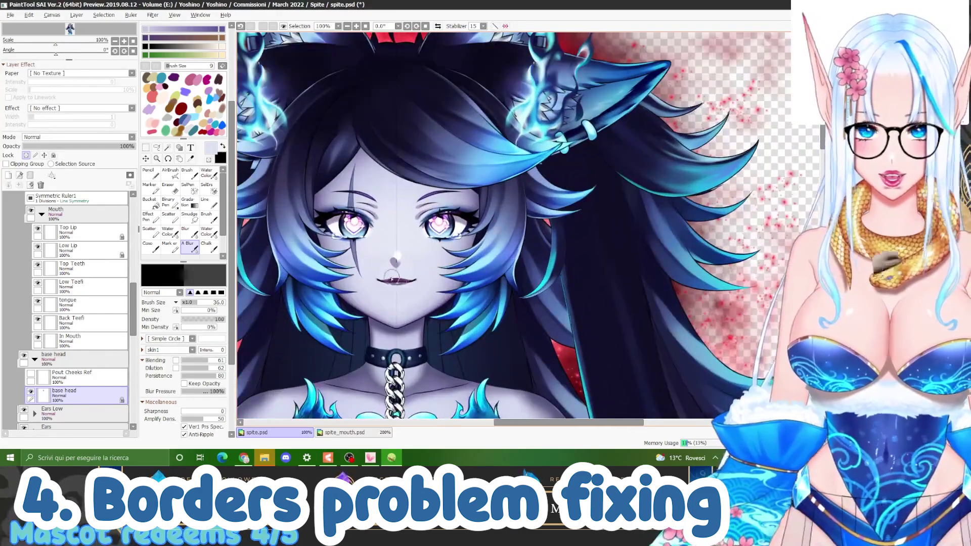
click(71, 249)
click(170, 173)
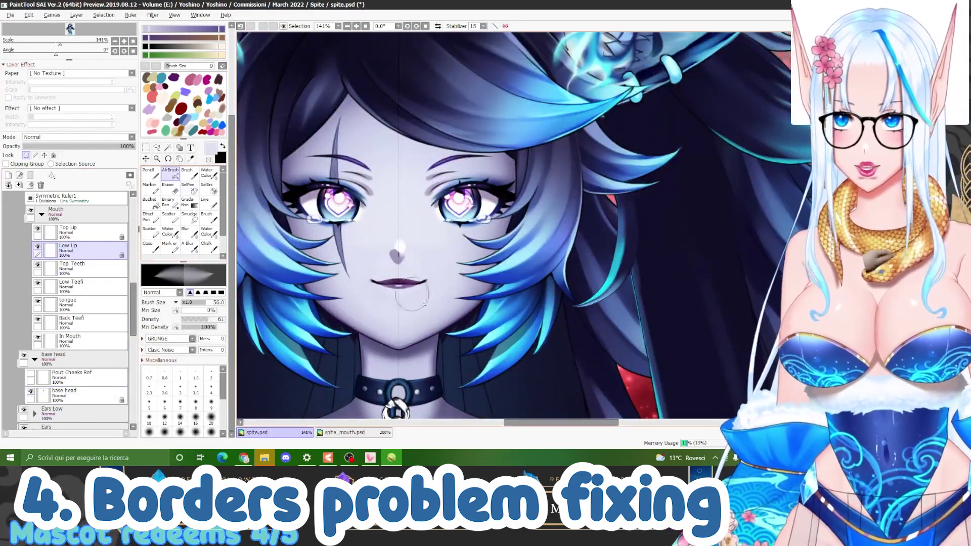
scroll(414, 316, up, 2)
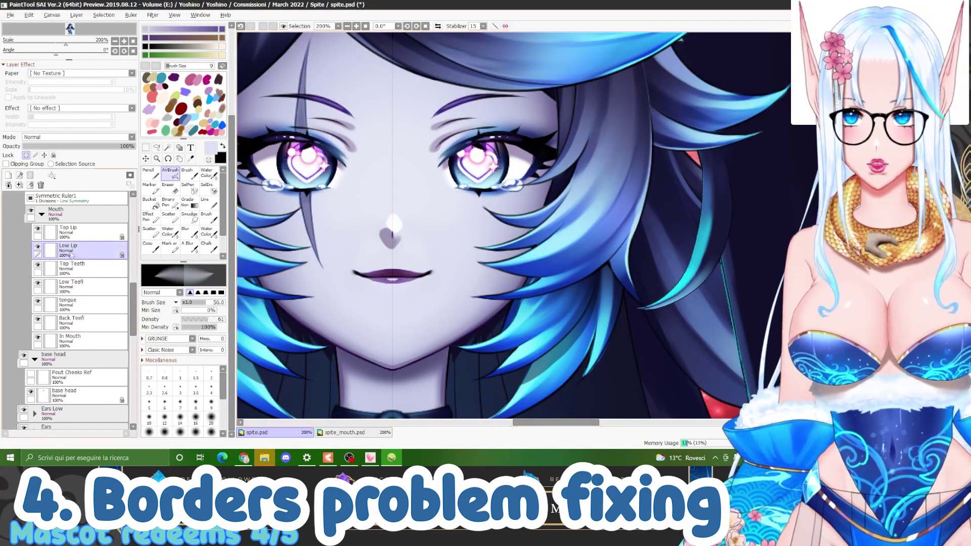
click(71, 231)
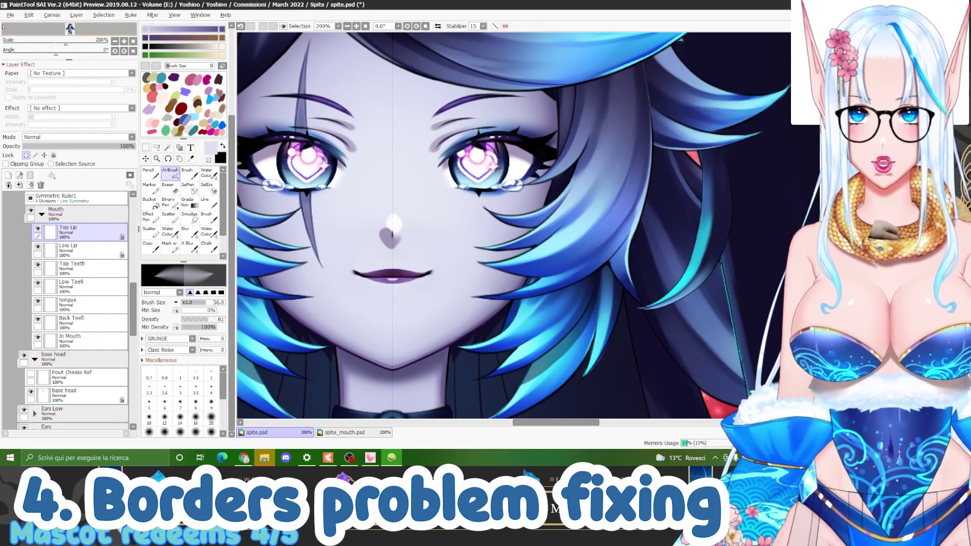
Save the corrected artwork as a separate file named spite_recolor.psd in the Spite folder
click(10, 15)
click(46, 90)
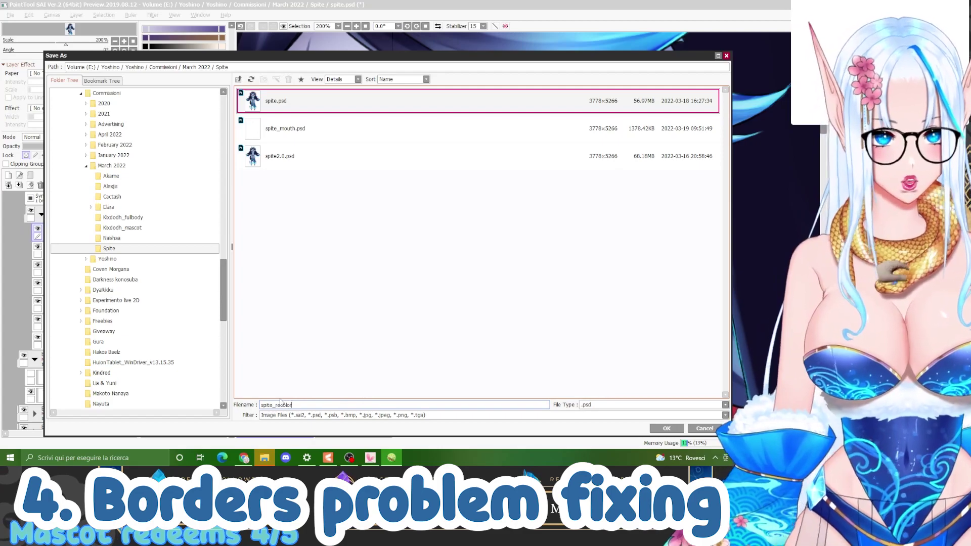
click(667, 429)
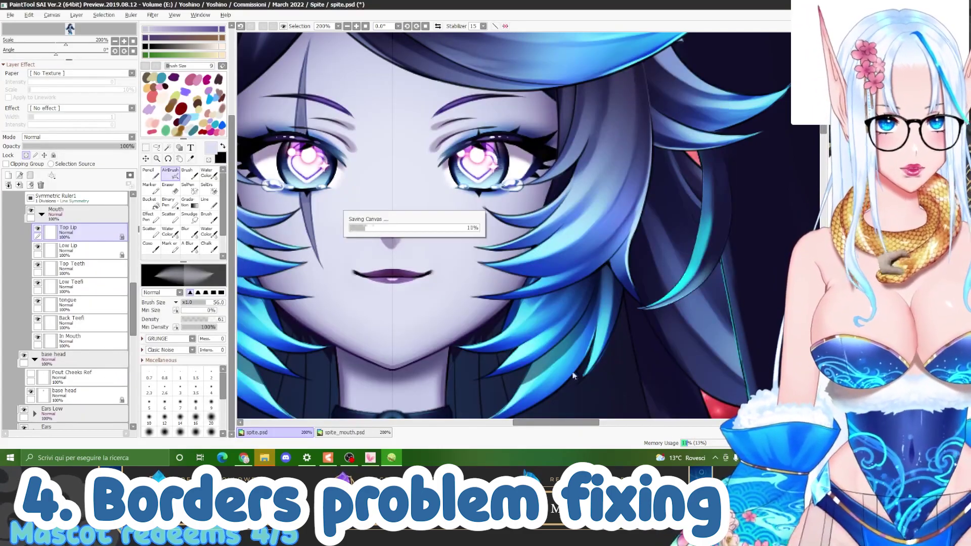
Close PaintTool SAI without saving the SAI-specific data and return to Live2D Cubism Editor
click(328, 457)
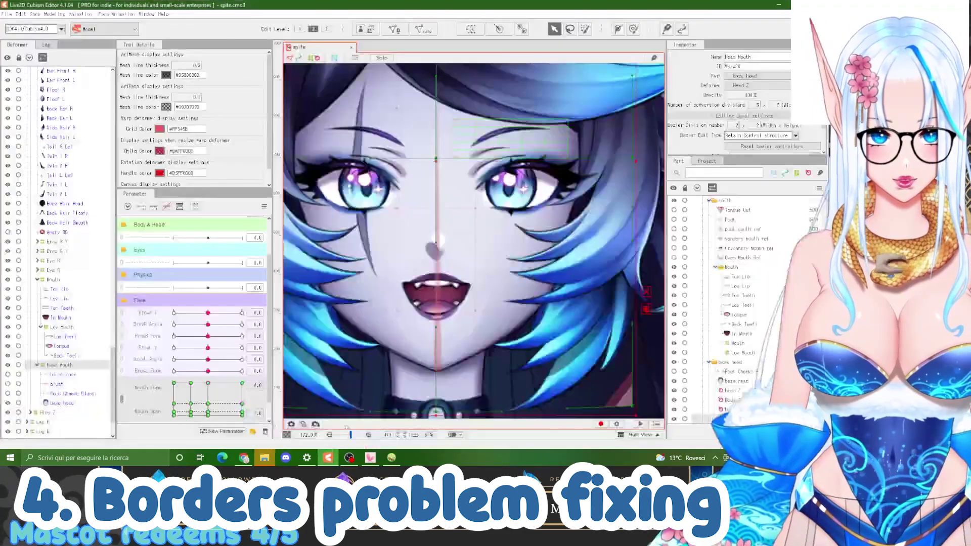
scroll(403, 404, down, 3)
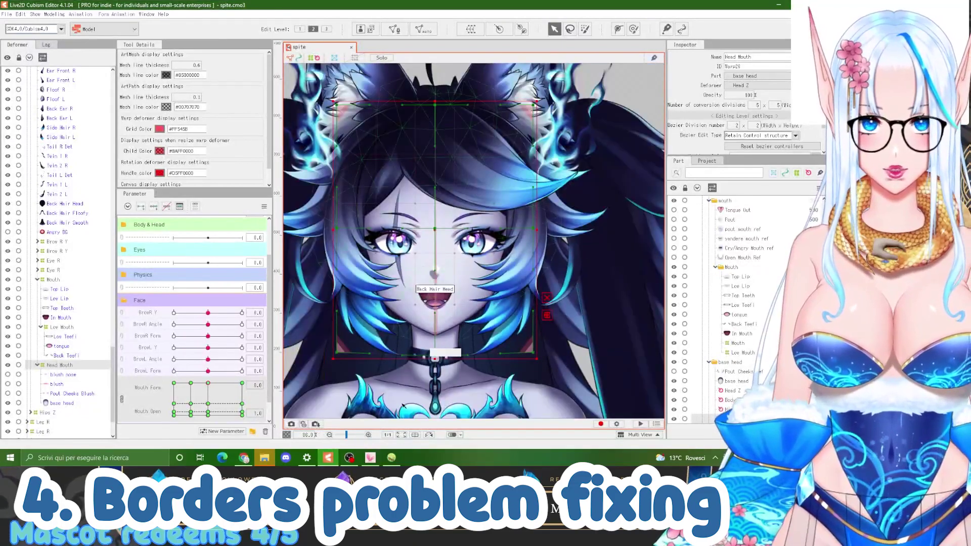
click(392, 457)
key(ctrl+w)
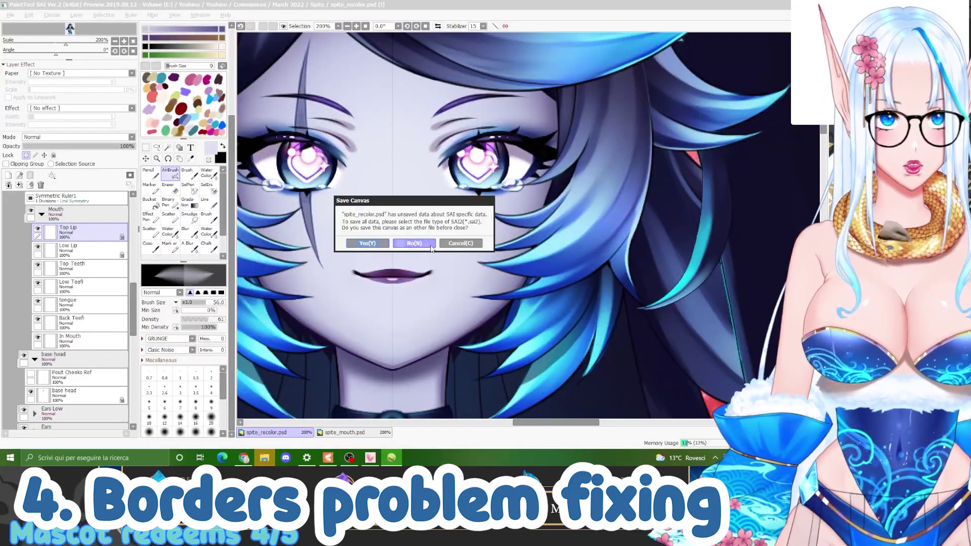
click(415, 243)
scroll(427, 257, up, 2)
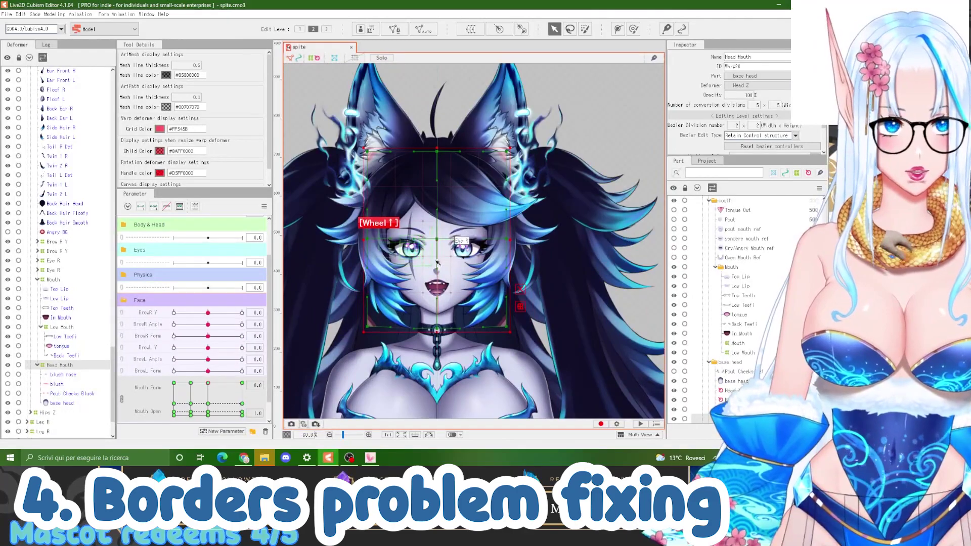
Save a copy of the Live2D model as spite0.cmo3 in the Spite folder
click(6, 14)
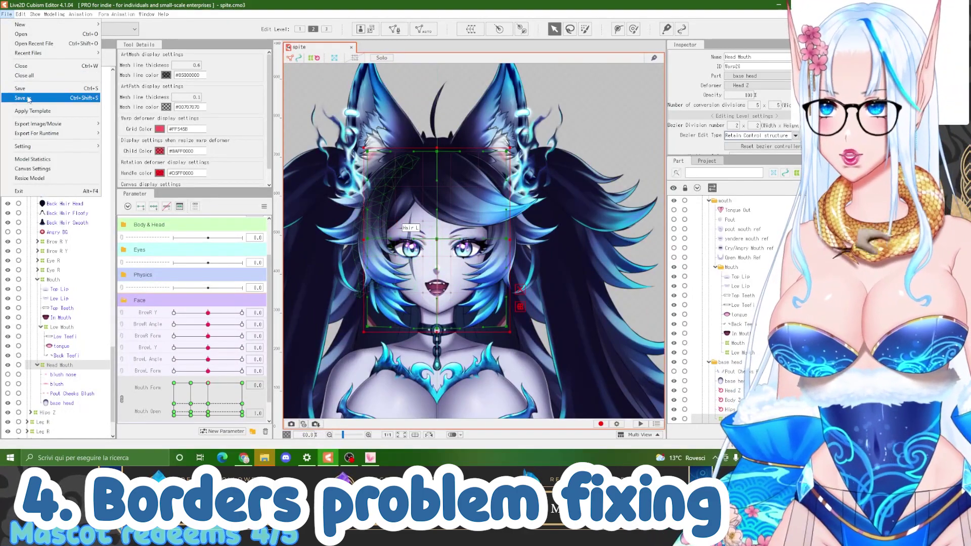
click(23, 98)
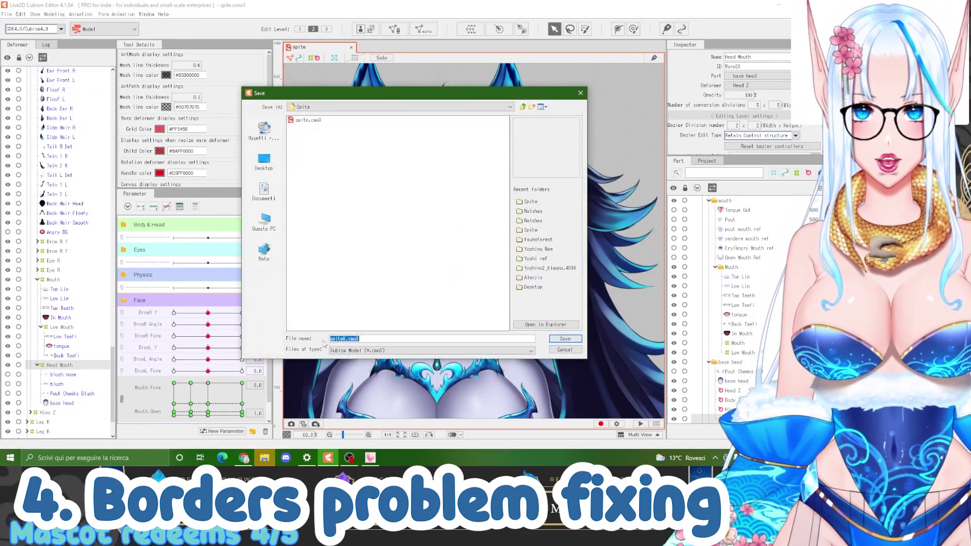
click(565, 339)
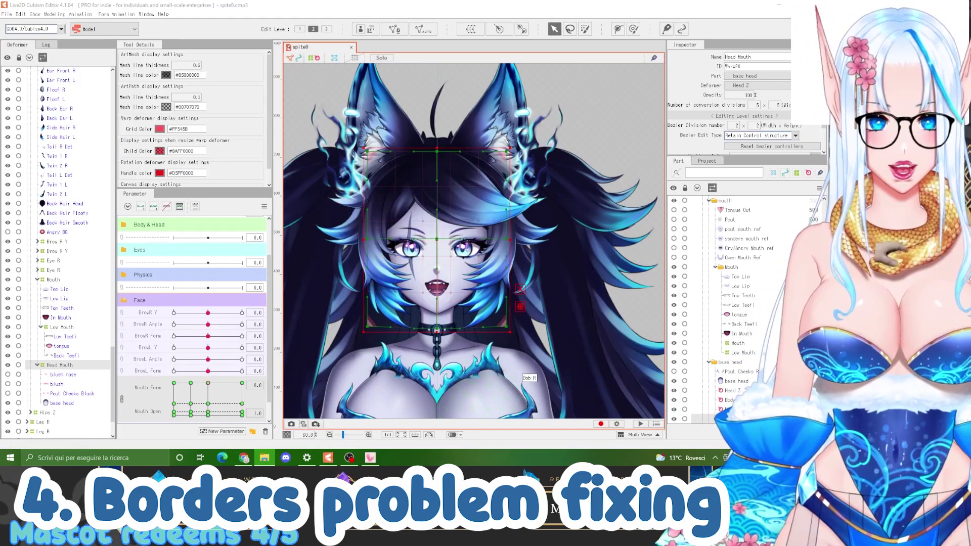
Open the Spite folder in File Explorer and bring spite_recolor.psd into the Live2D model canvas
click(271, 459)
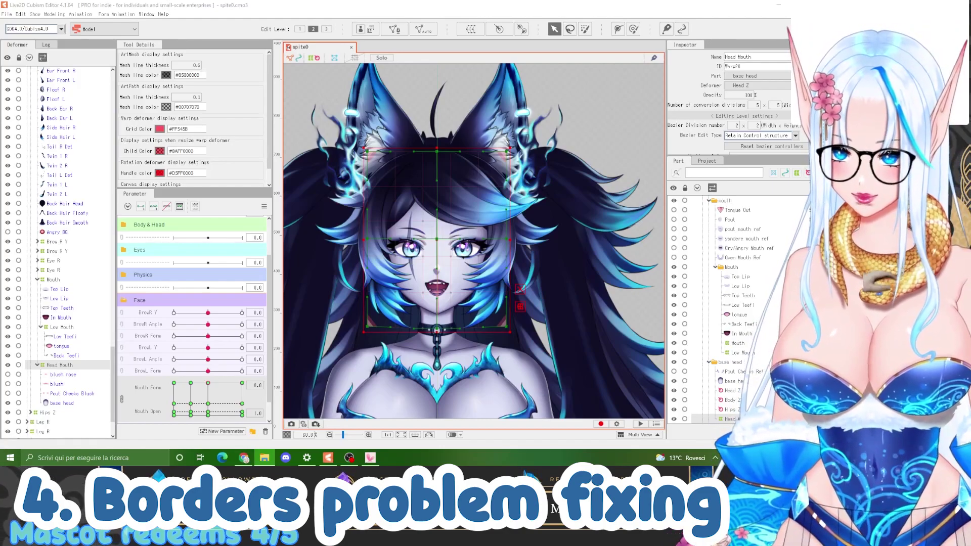
drag(0, 96, 273, 98)
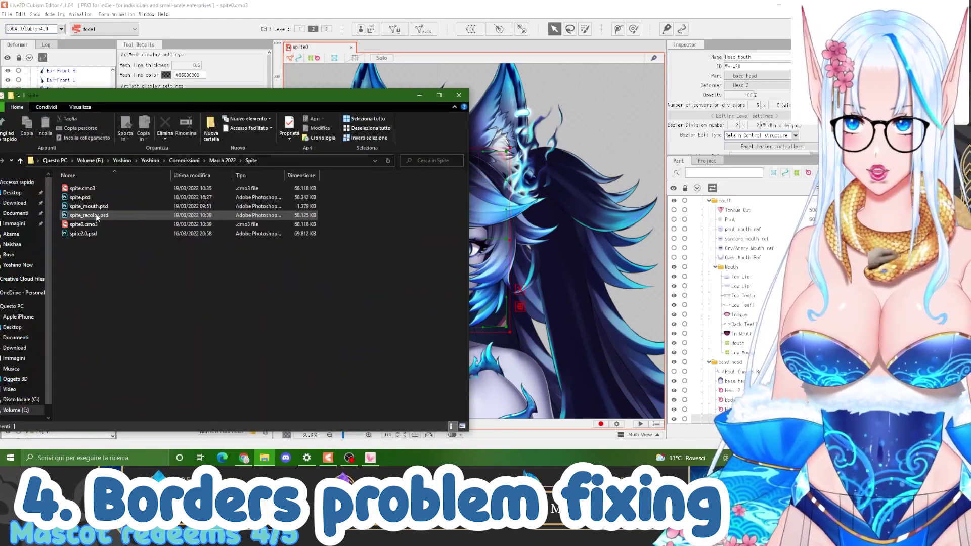
click(101, 216)
drag(96, 219, 560, 267)
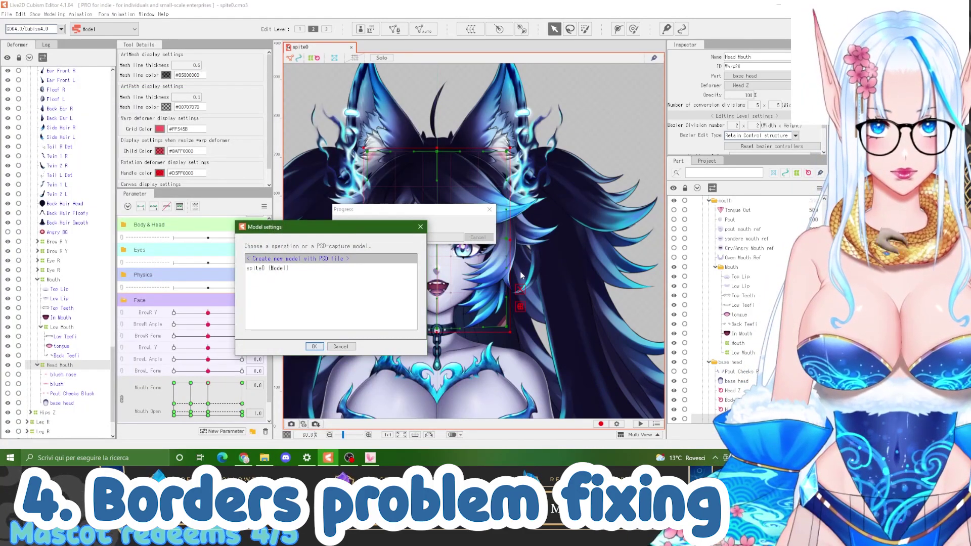
Re-import the PSD into the spite0 model, replacing the existing spite.psd
click(263, 270)
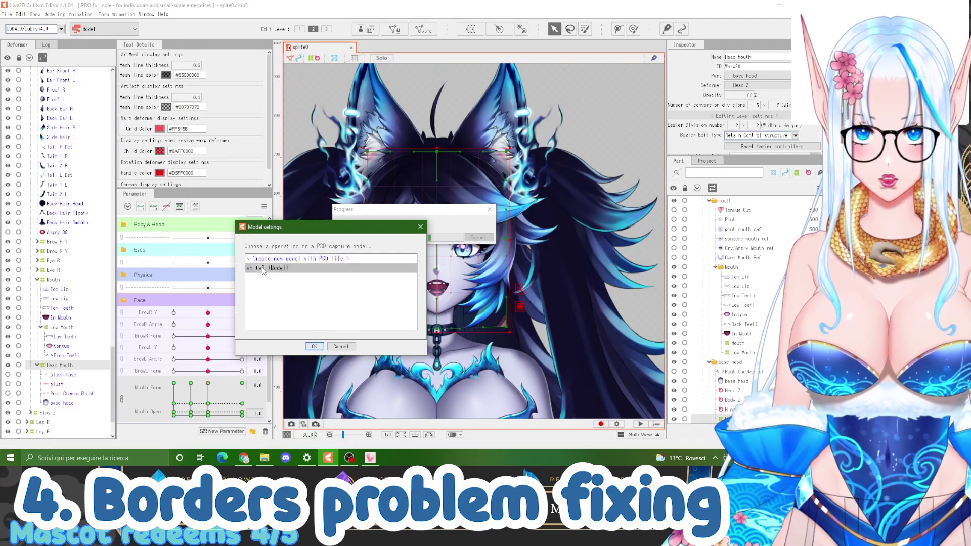
click(314, 347)
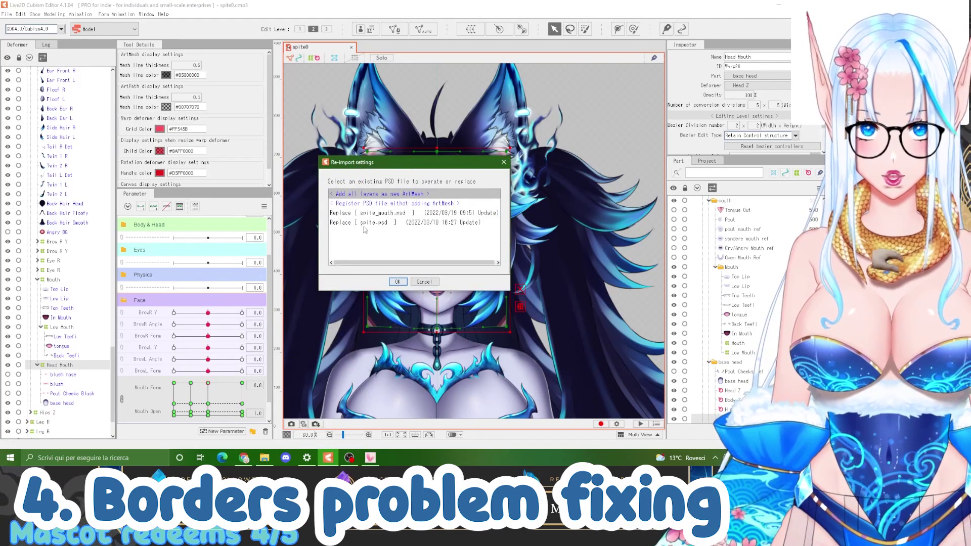
click(367, 224)
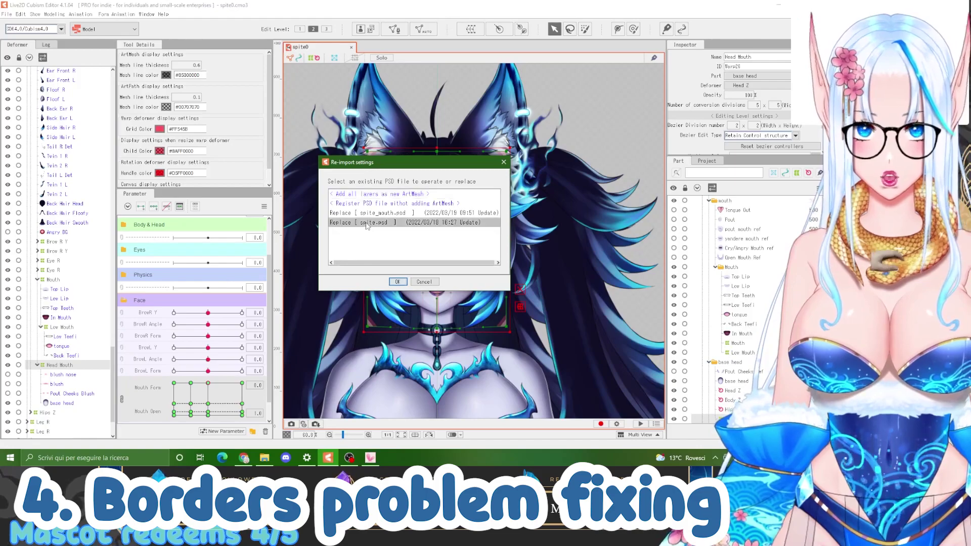
click(398, 282)
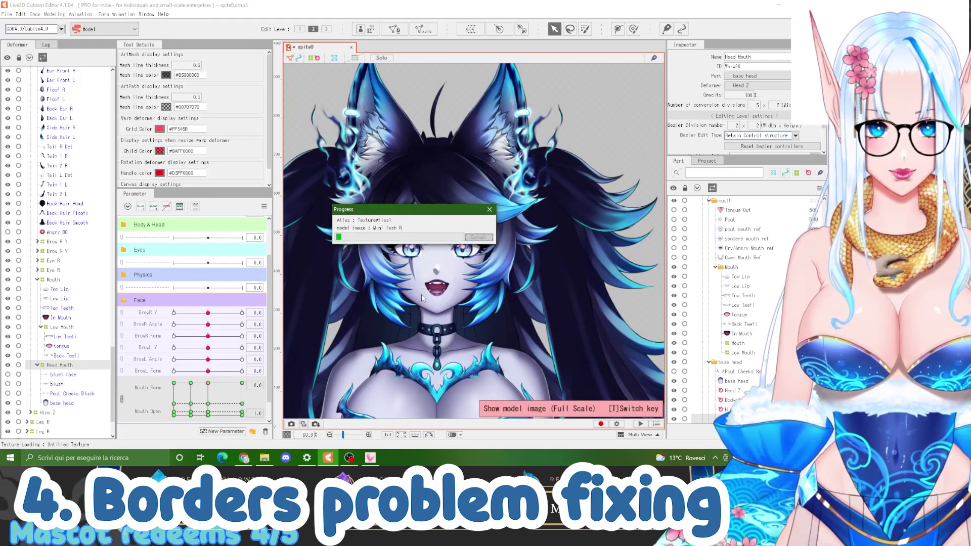